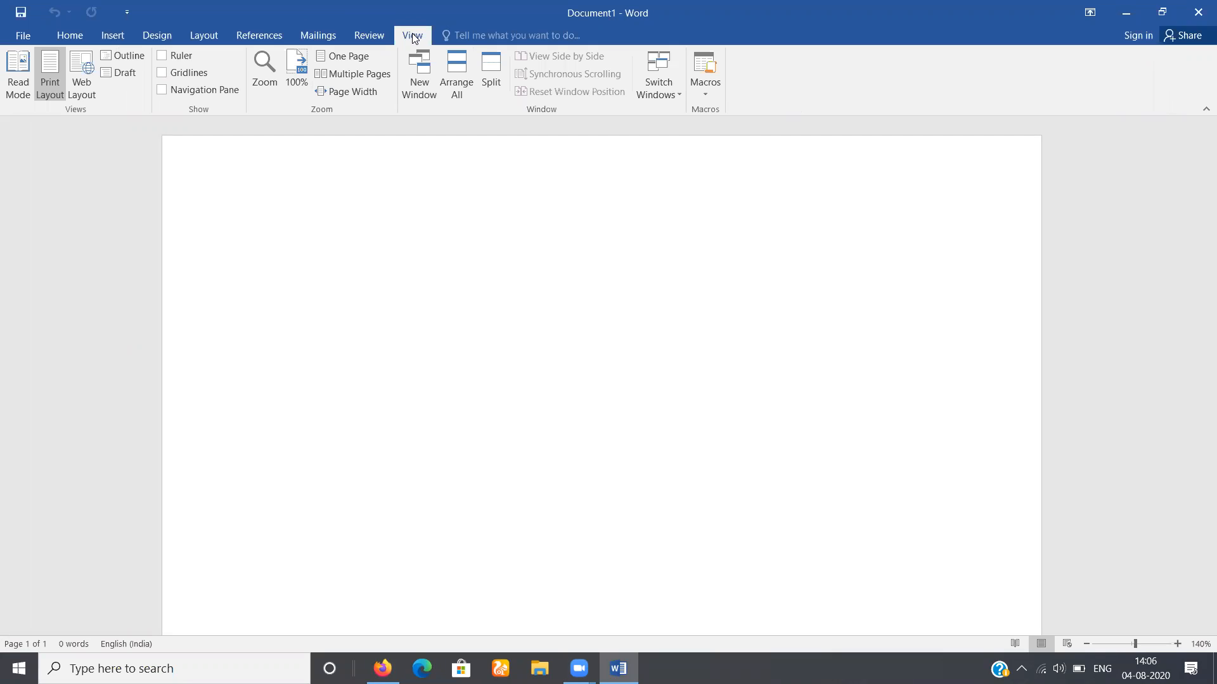
left_click(271, 37)
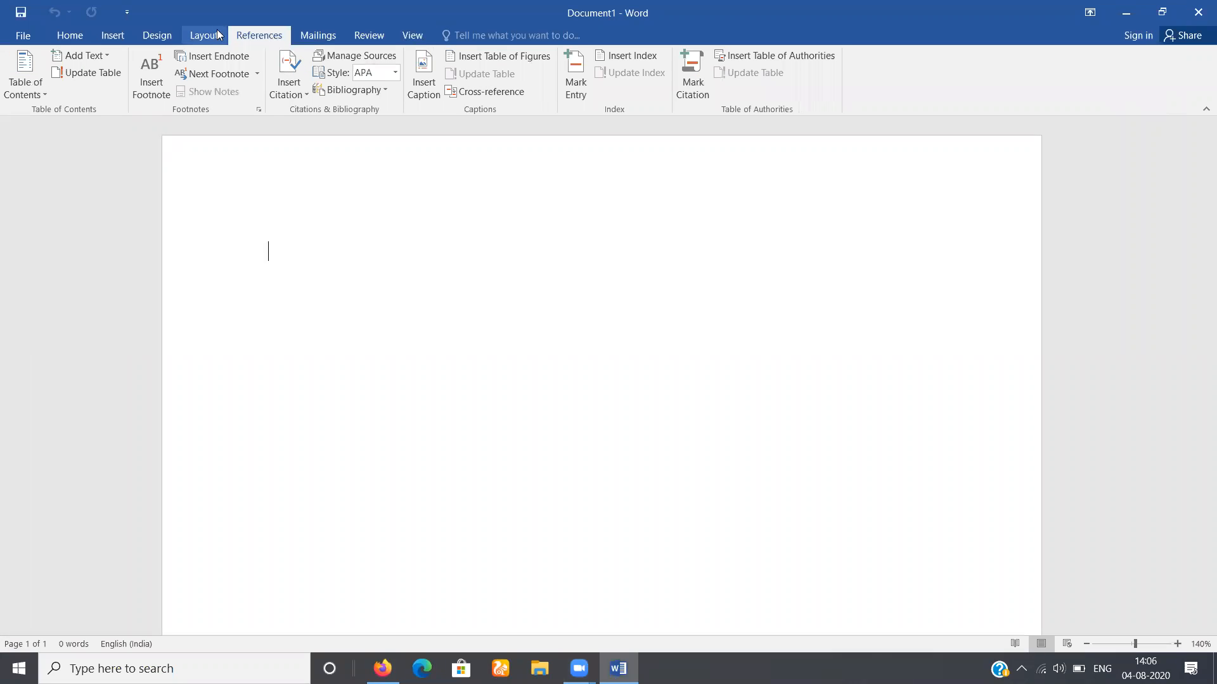
left_click(436, 73)
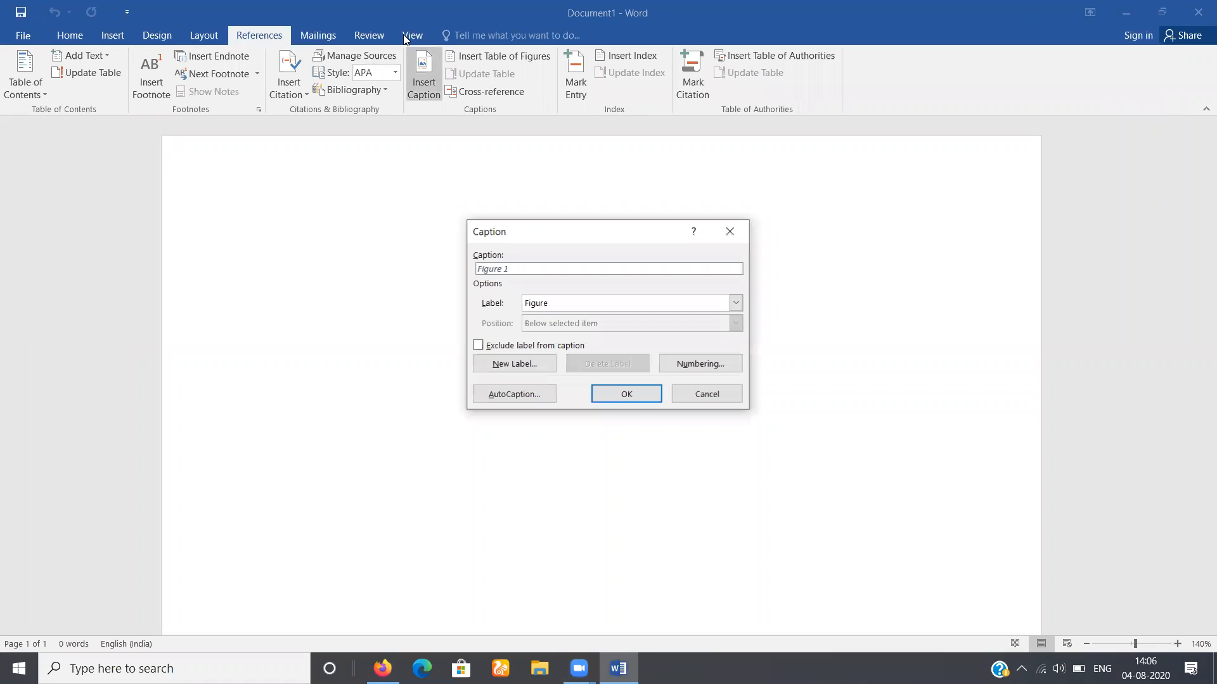
left_click(729, 230)
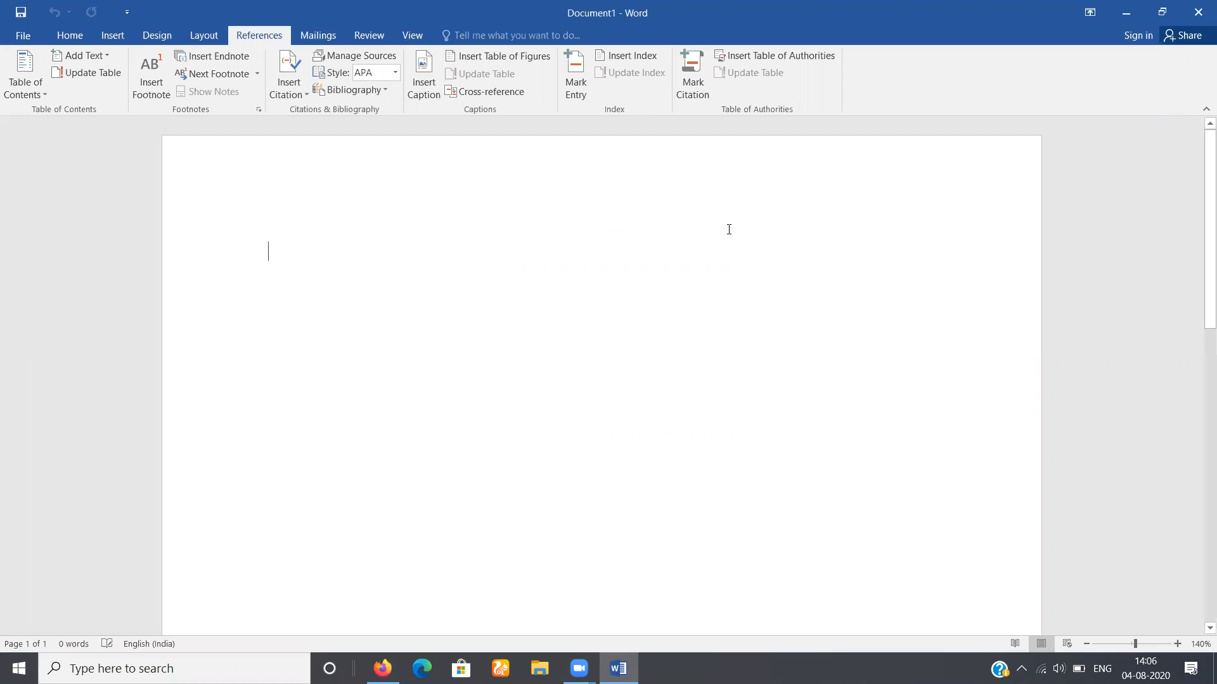
- Fill the blank document with sample paragraphs using the =rand() function
left_click(413, 35)
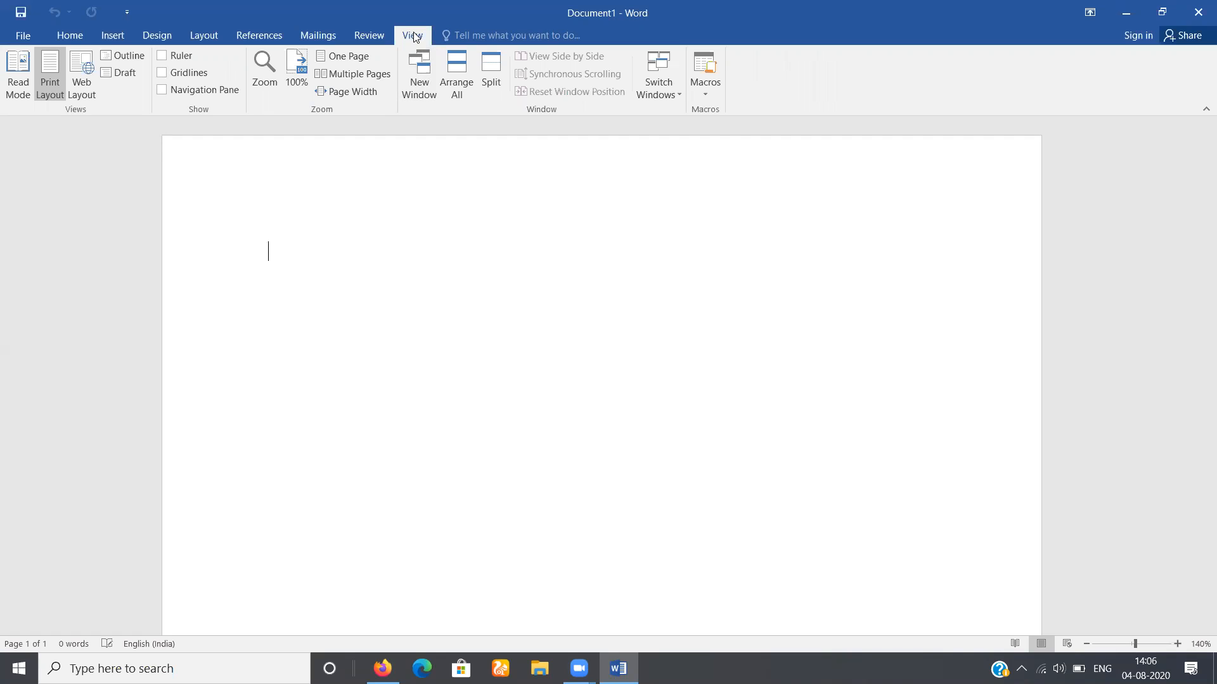
type("=rand(")
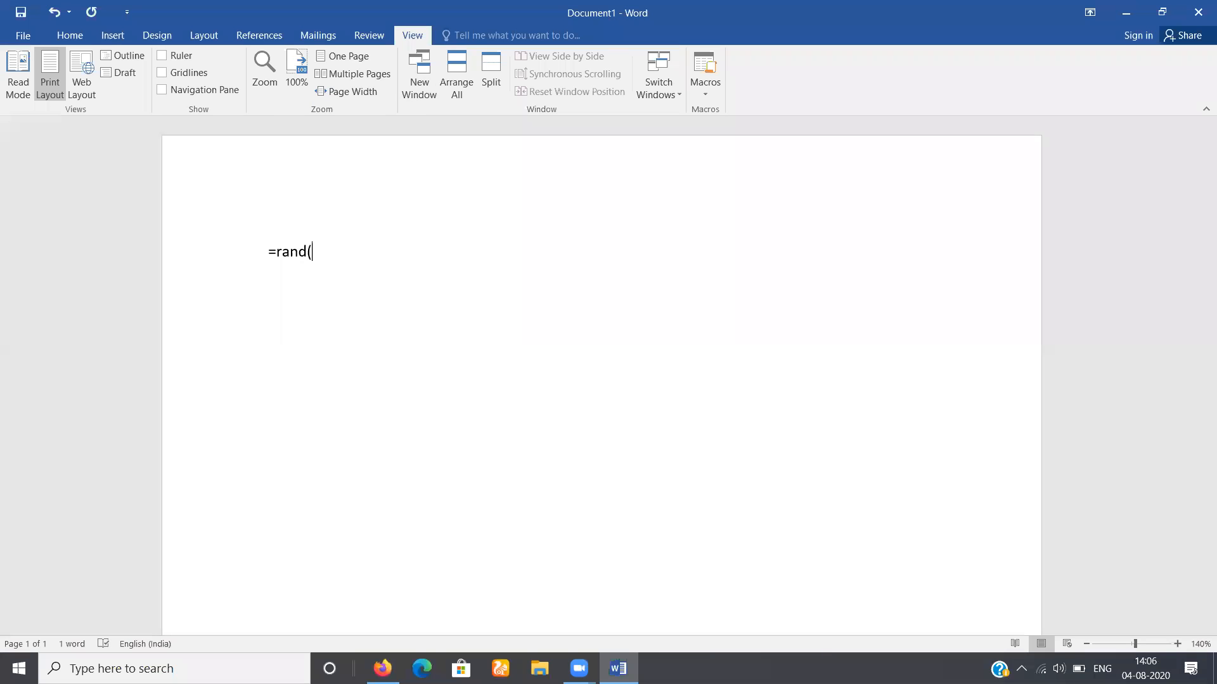
type(")")
key("Return")
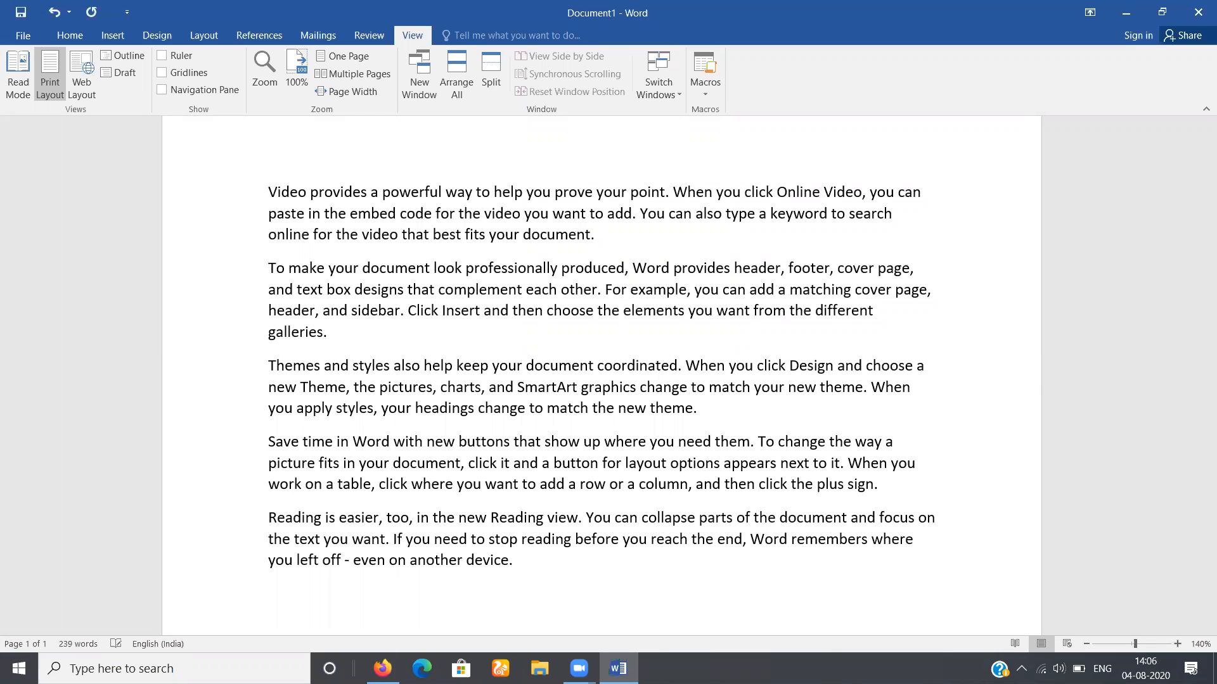
- View the document in Read Mode, return to Print Layout and look over the whole page at 100% zoom
left_click(21, 93)
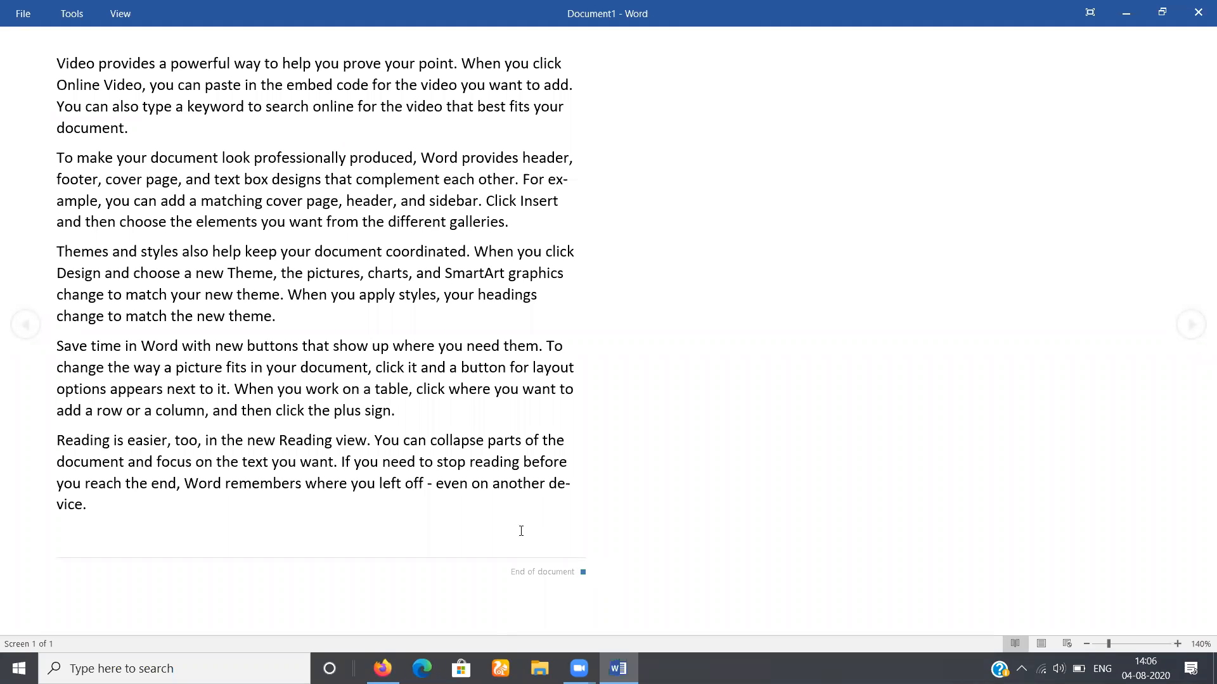
key("Escape")
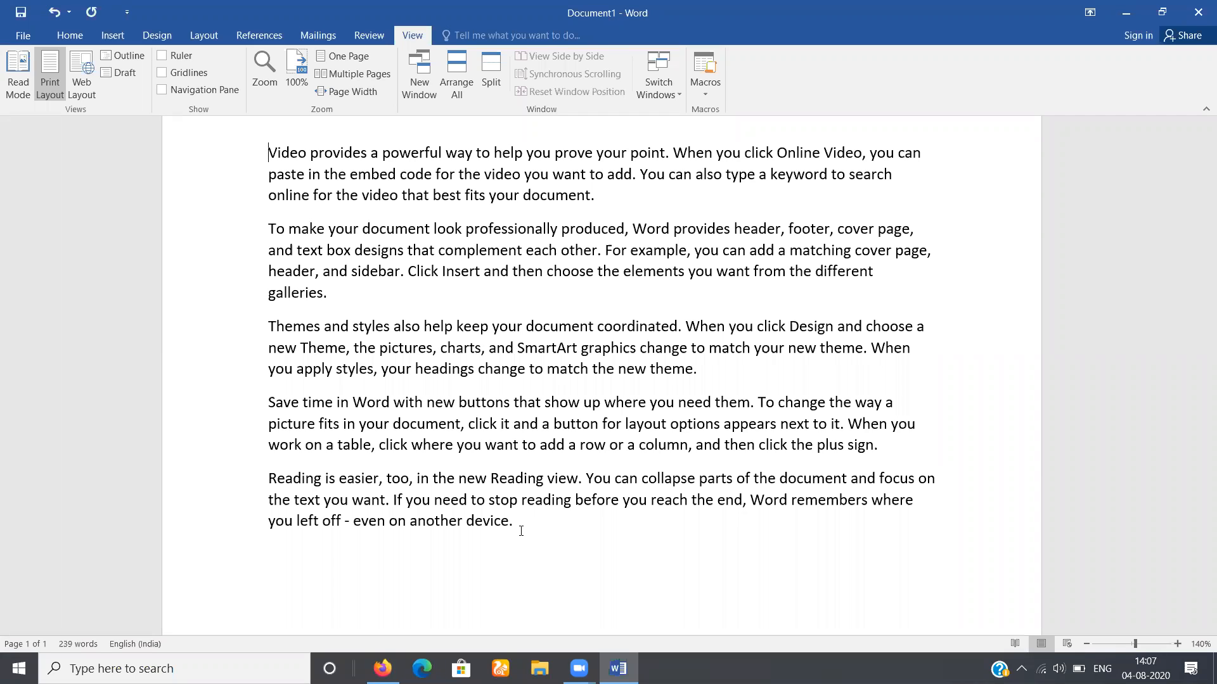
left_click(1086, 644)
left_click(1086, 644)
left_click(1087, 644)
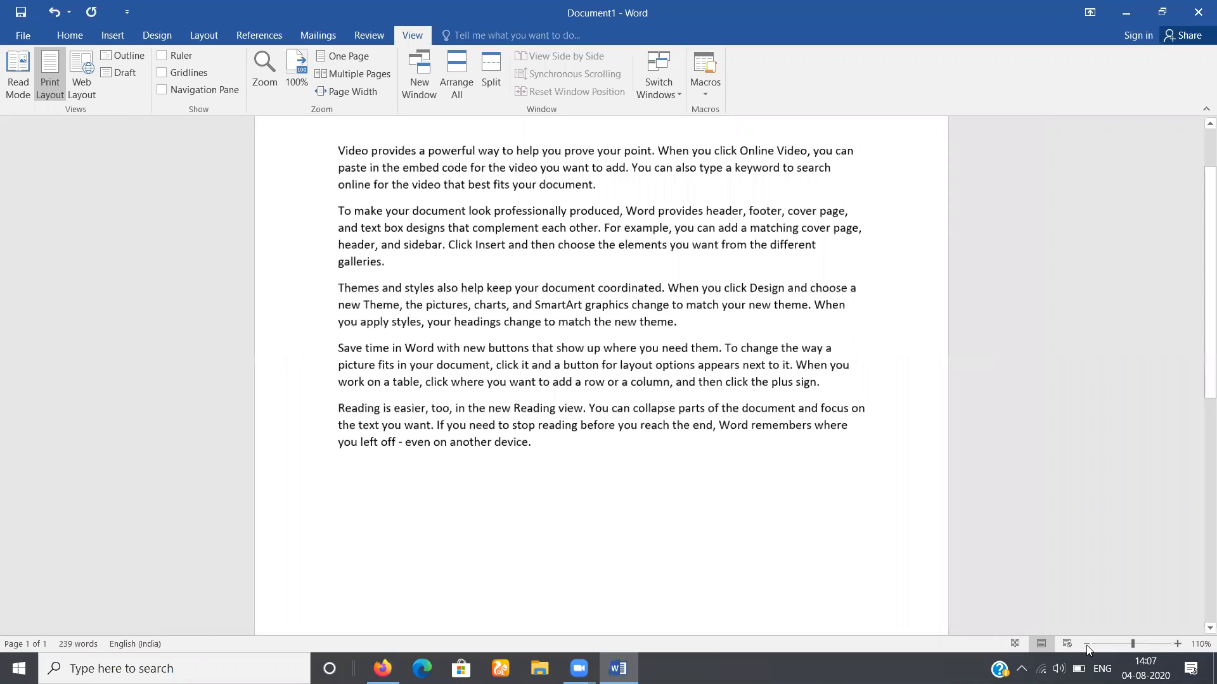
left_click(1087, 644)
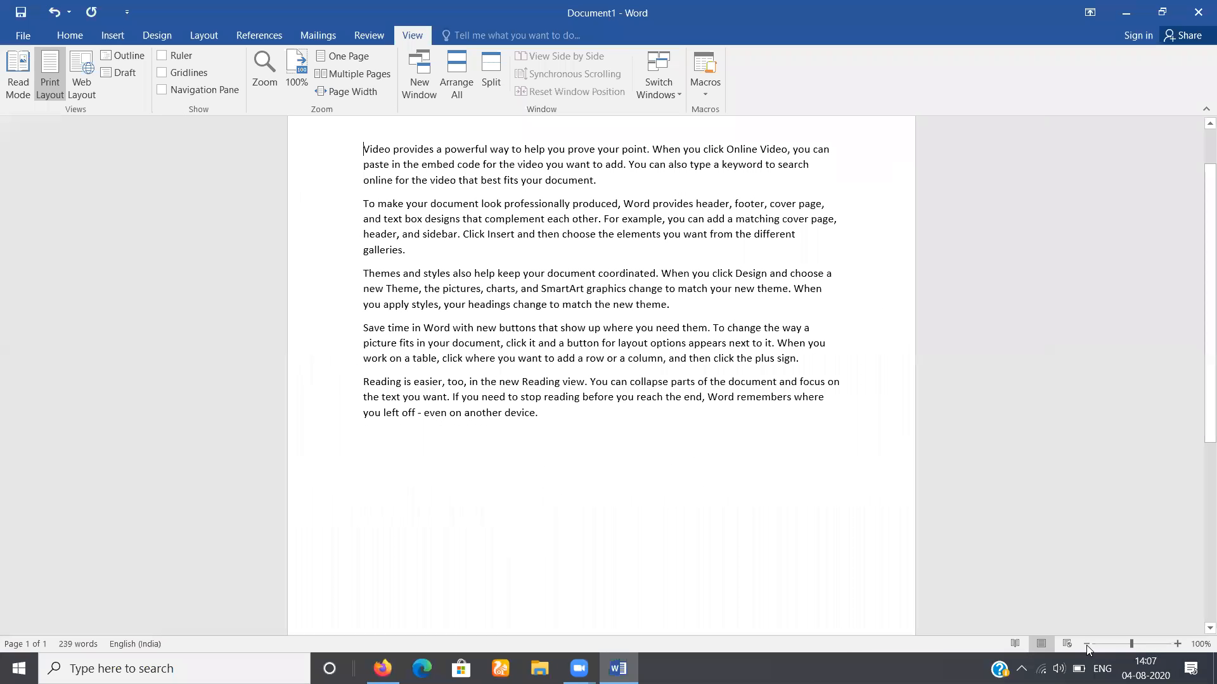
scroll(1195, 269, "down", 5)
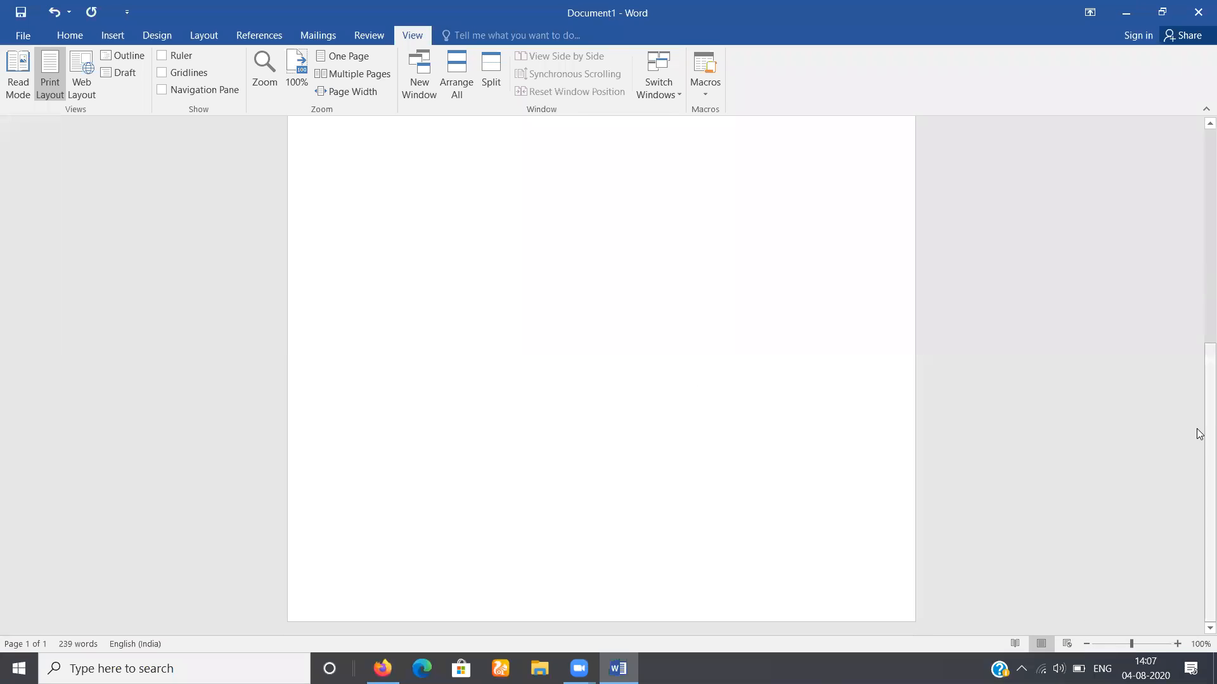
scroll(1196, 312, "up", 5)
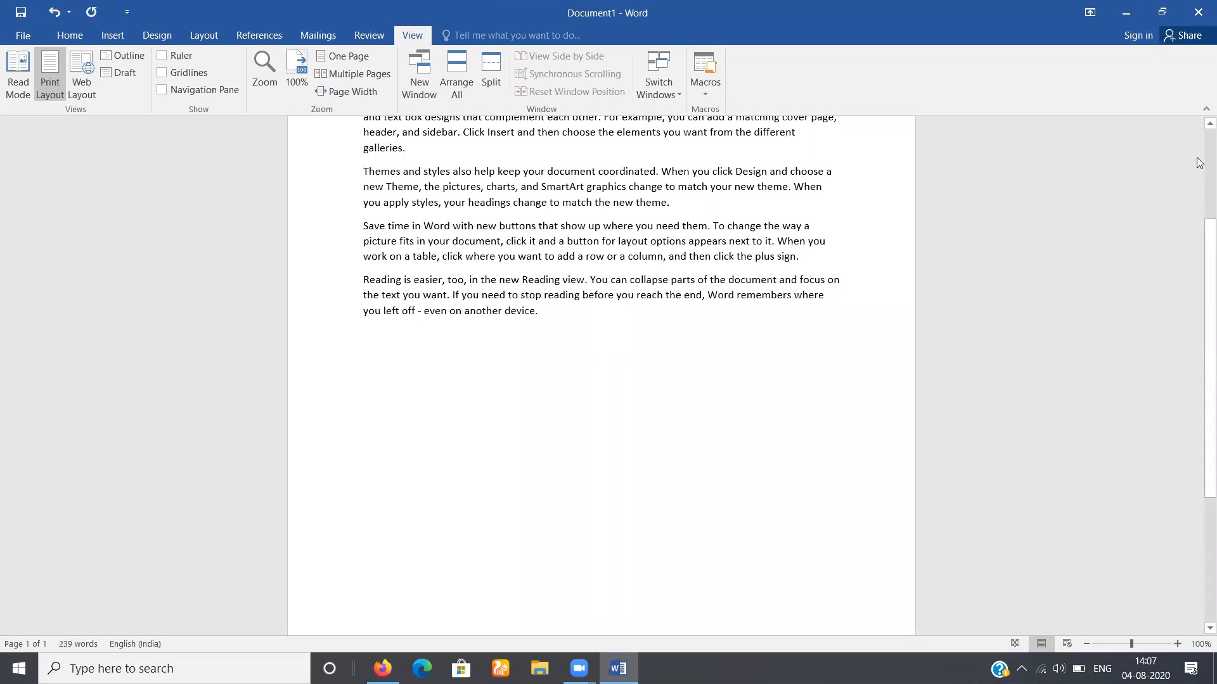
scroll(1197, 162, "up", 2)
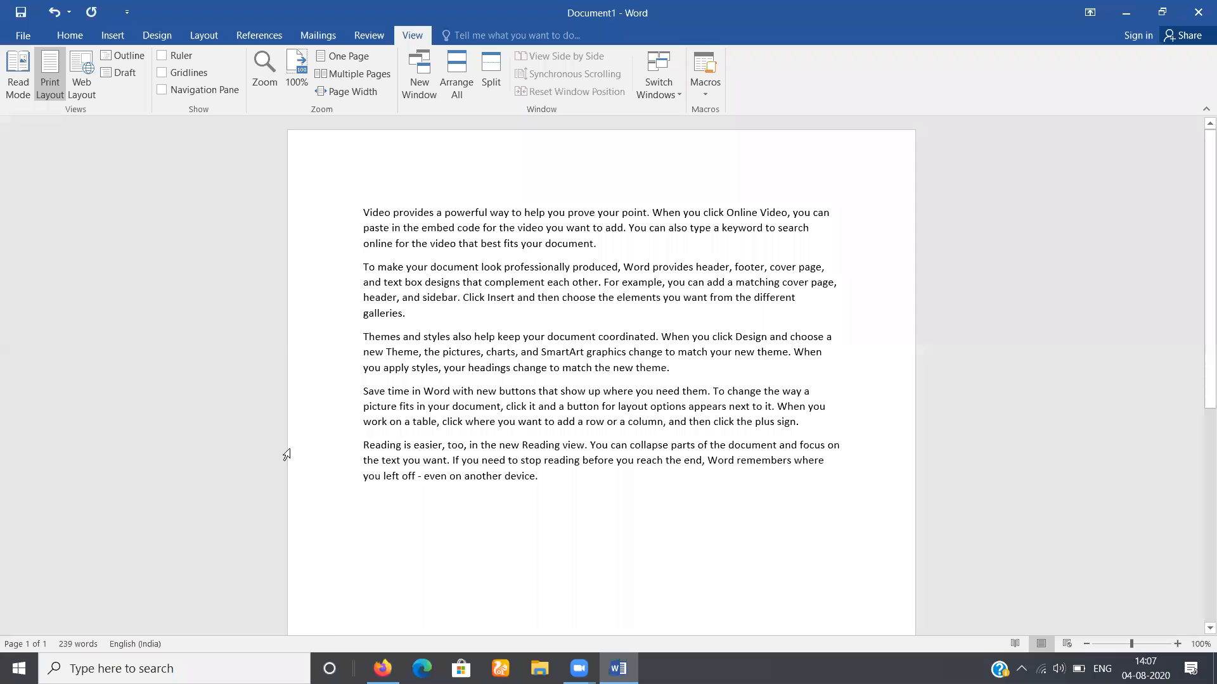
- View the document in Web Layout and in Read Mode, and return to Print Layout
left_click(87, 94)
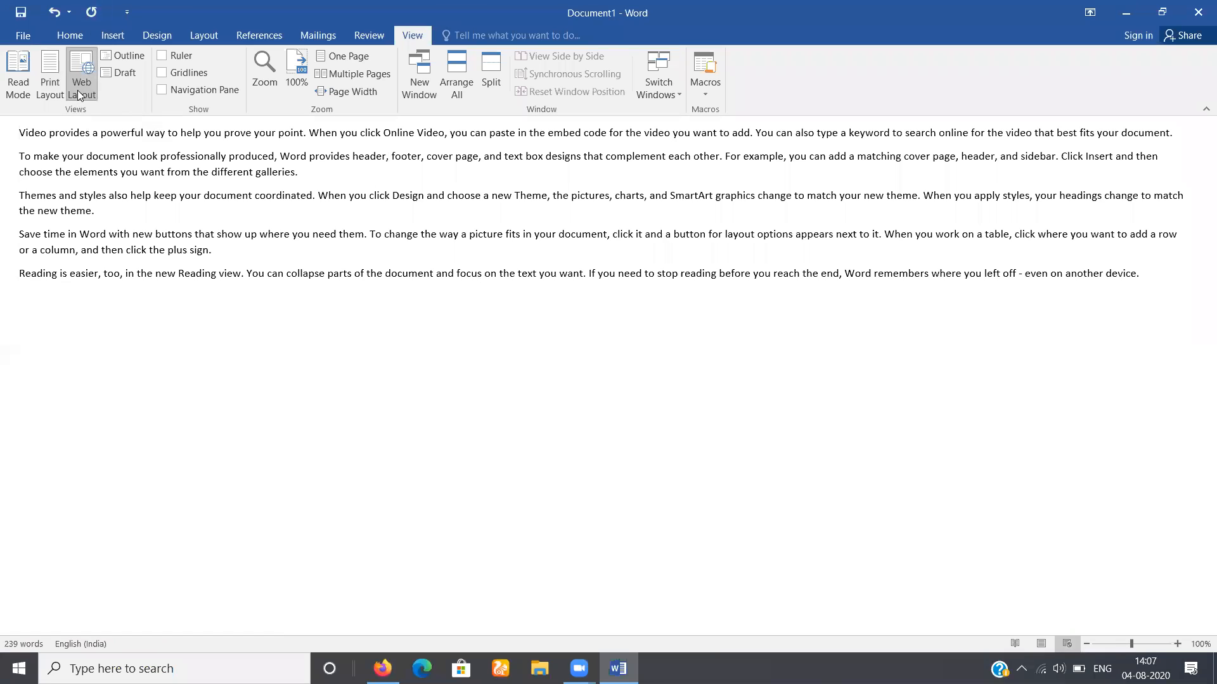
left_click(14, 81)
key("Escape")
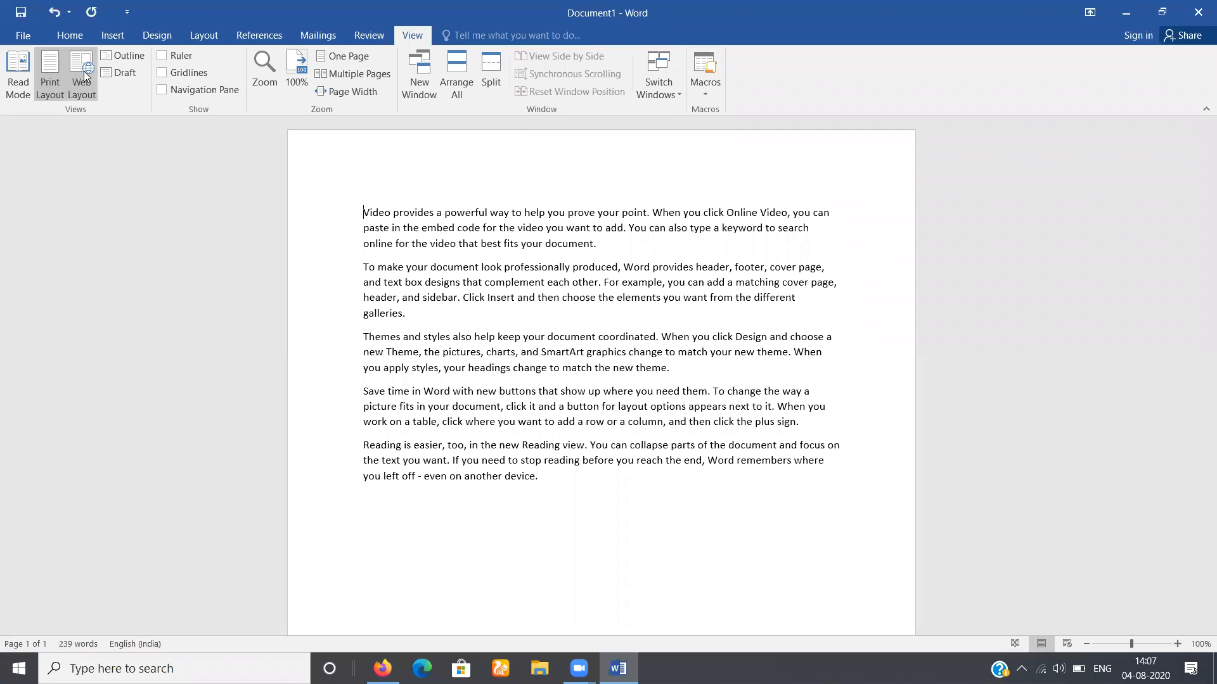
- View the document in Outline view and in Draft view, returning to Print Layout after each
left_click(117, 56)
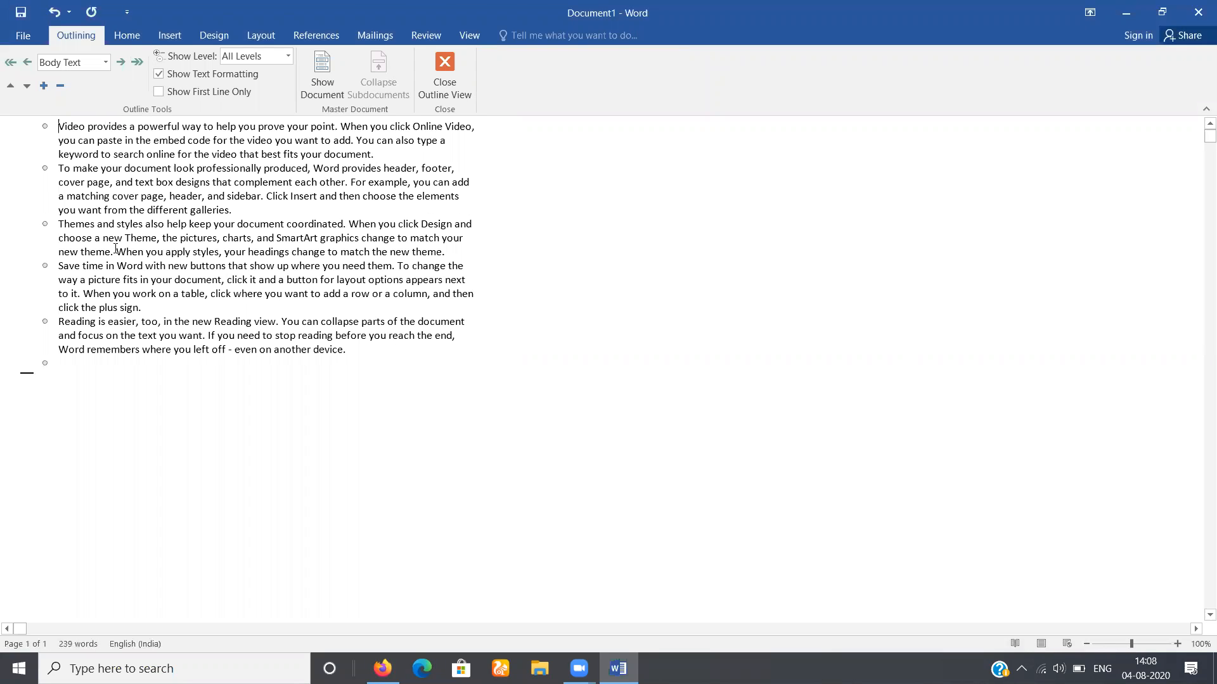
left_click(462, 67)
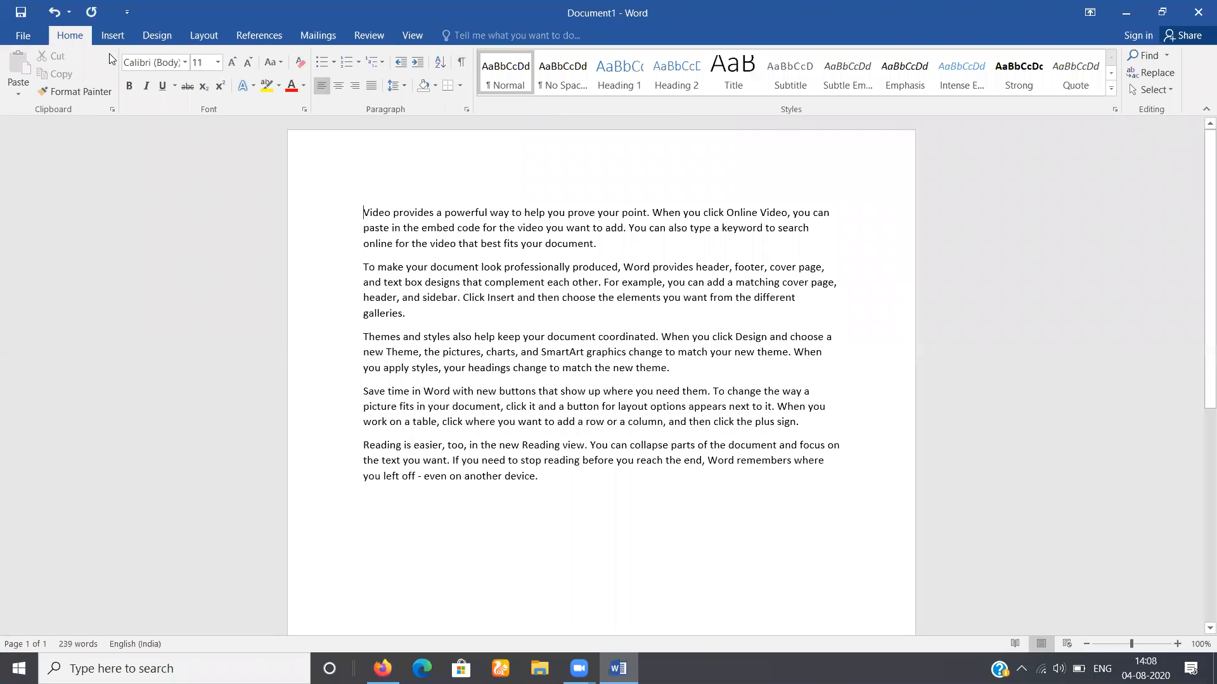
left_click(425, 30)
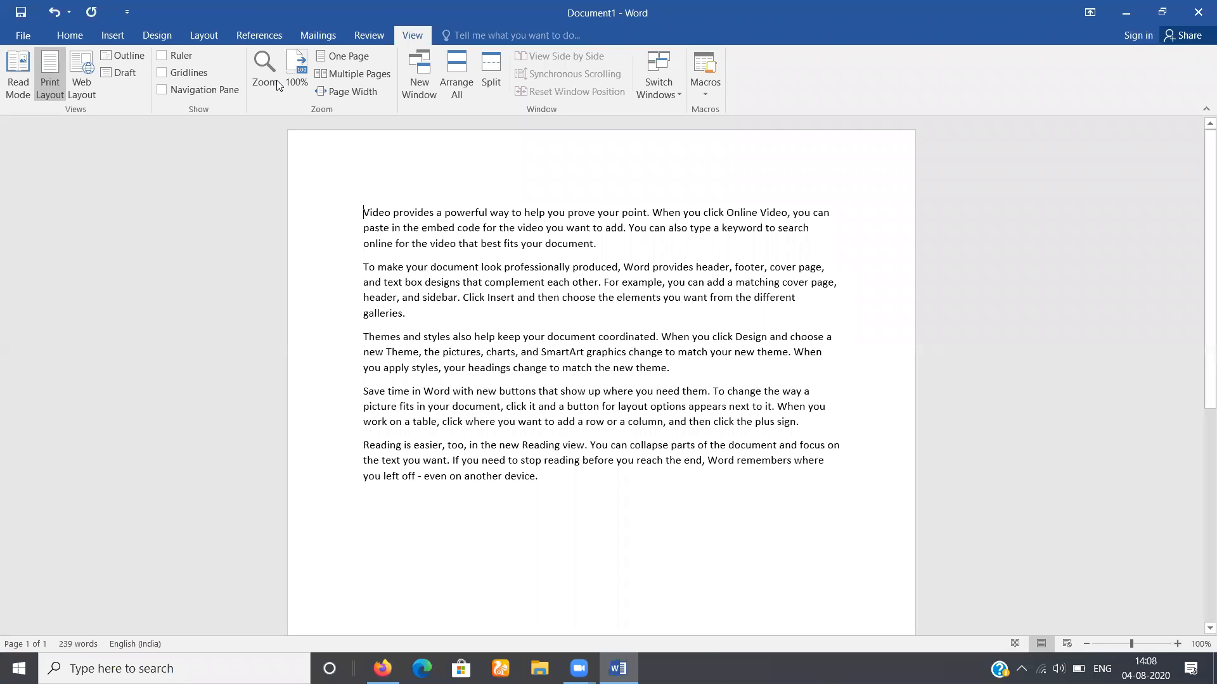
left_click(132, 73)
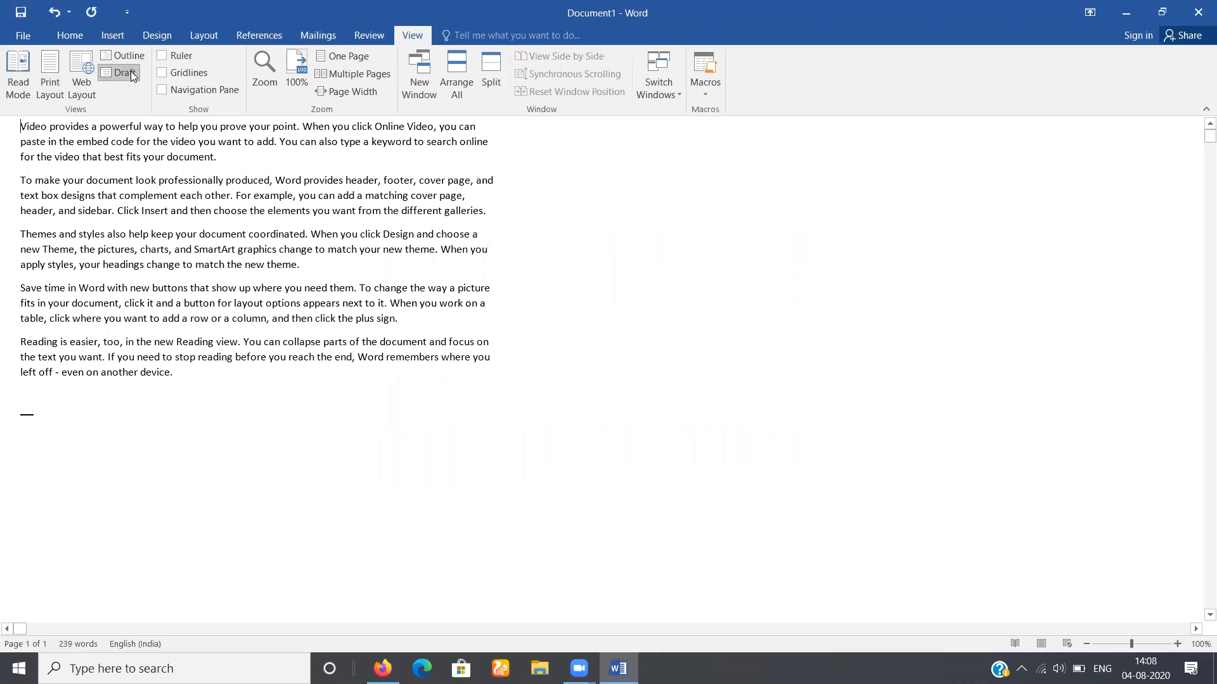
left_click(46, 74)
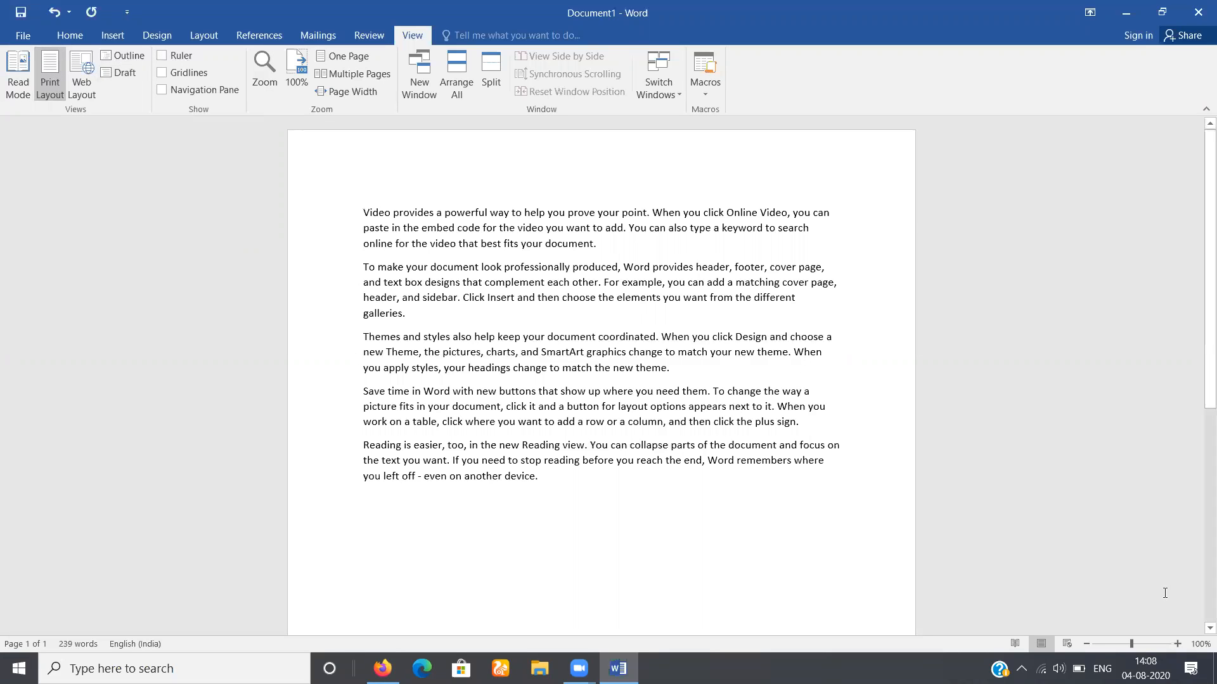
- Zoom the document in step by step to 150%
left_click(1178, 644)
left_click(1177, 644)
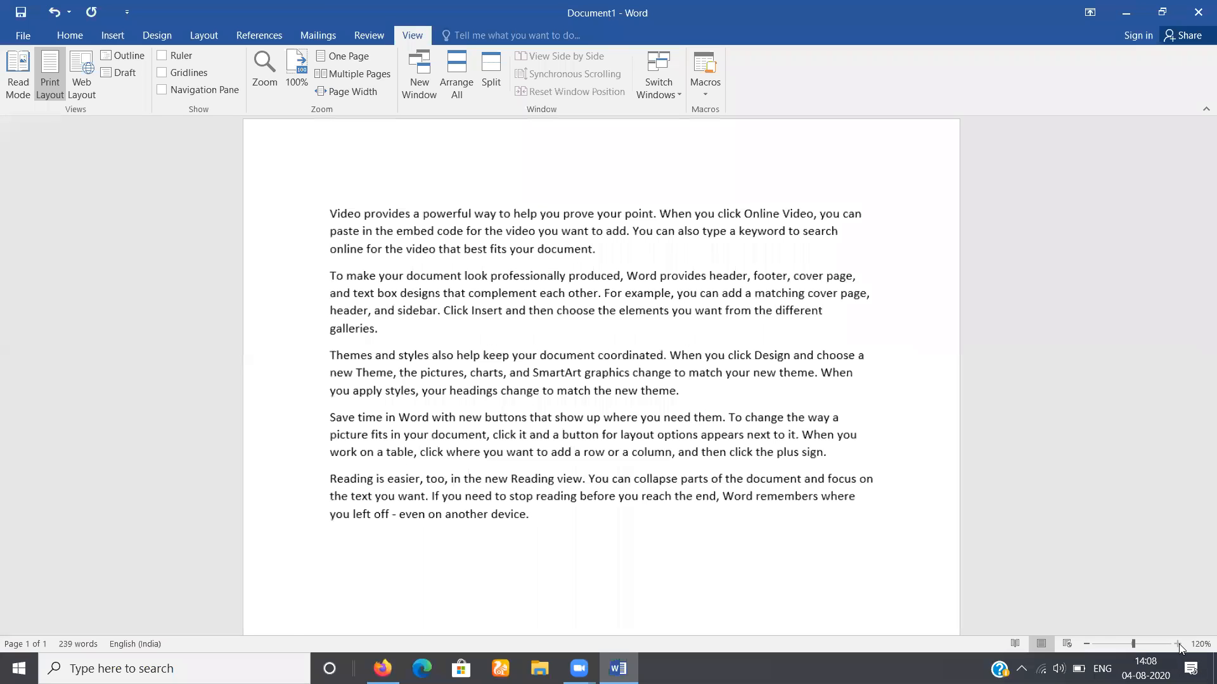
left_click(1177, 644)
left_click(1177, 644)
left_click(1177, 643)
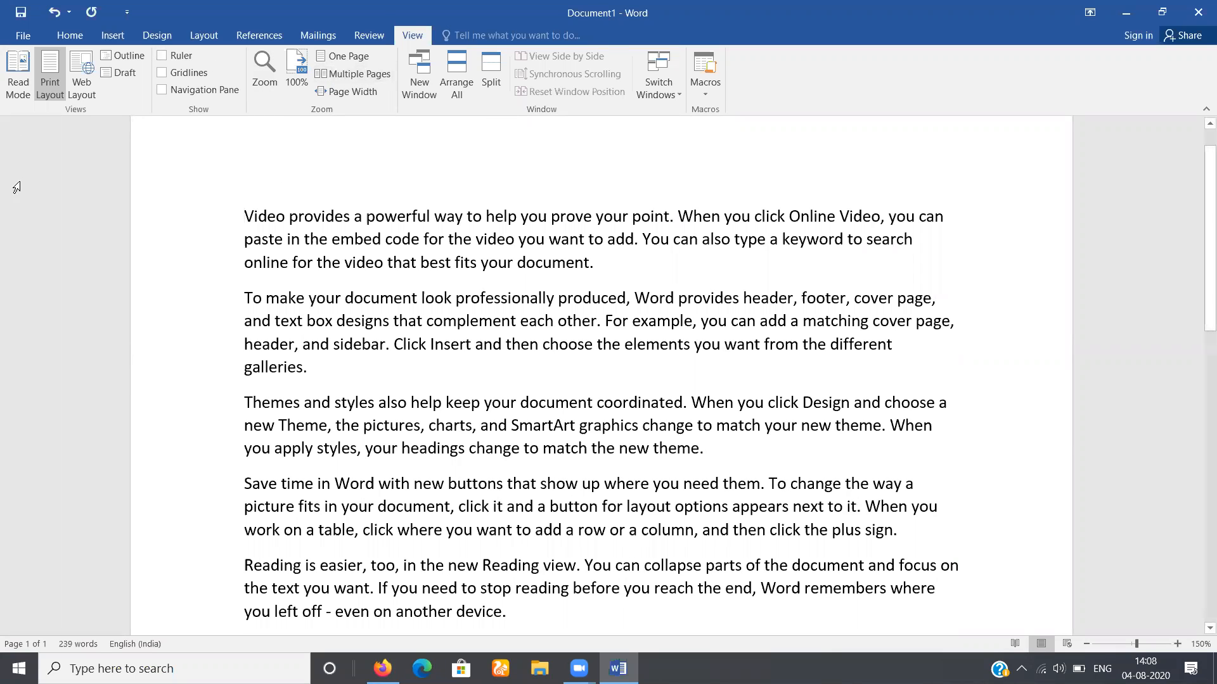
- Turn on the ruler, and show and hide again the gridlines and the Navigation pane
left_click(164, 56)
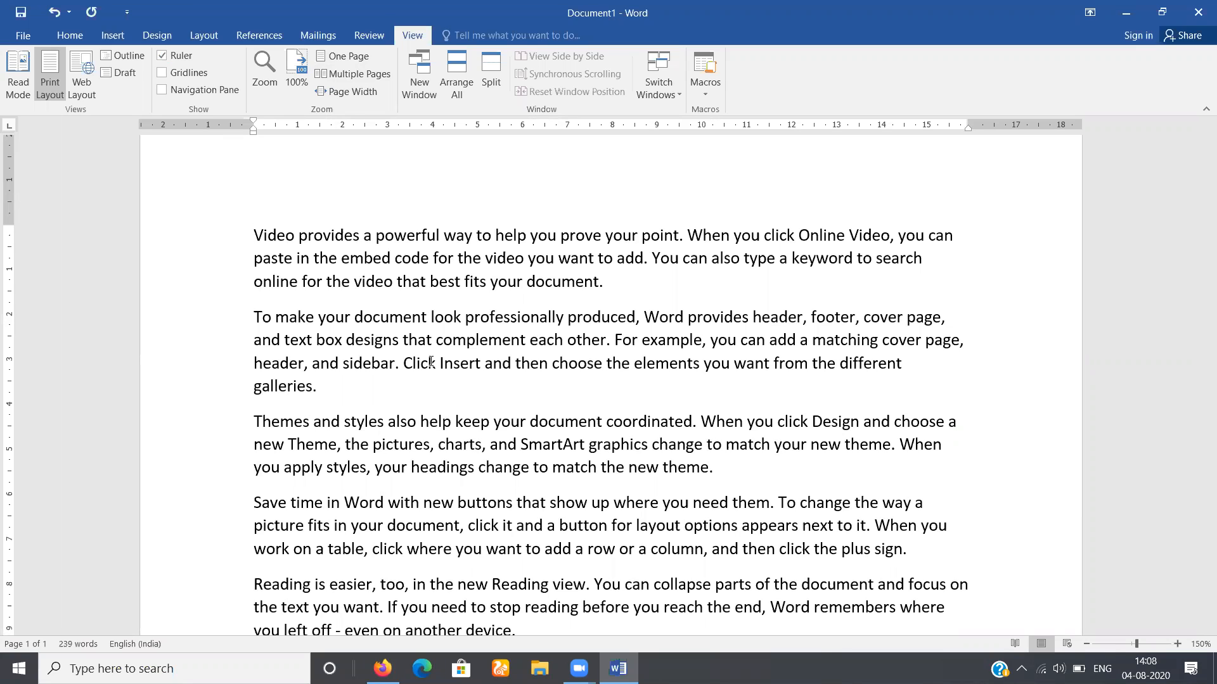
left_click(162, 74)
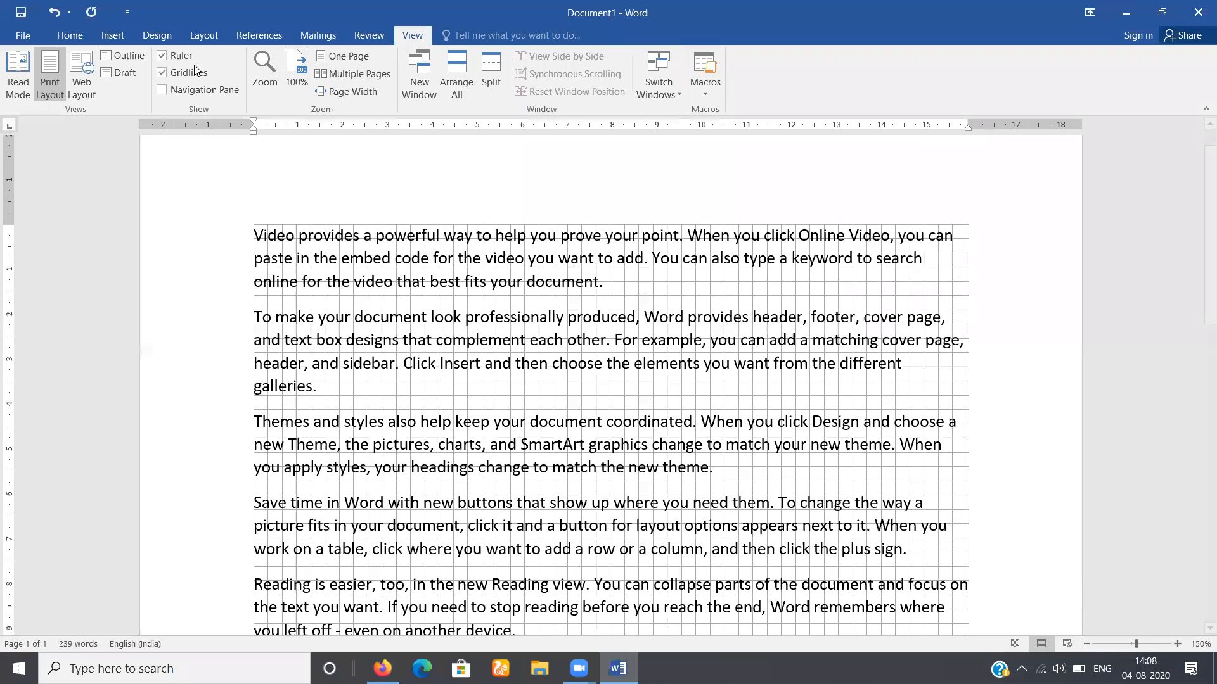
left_click(198, 93)
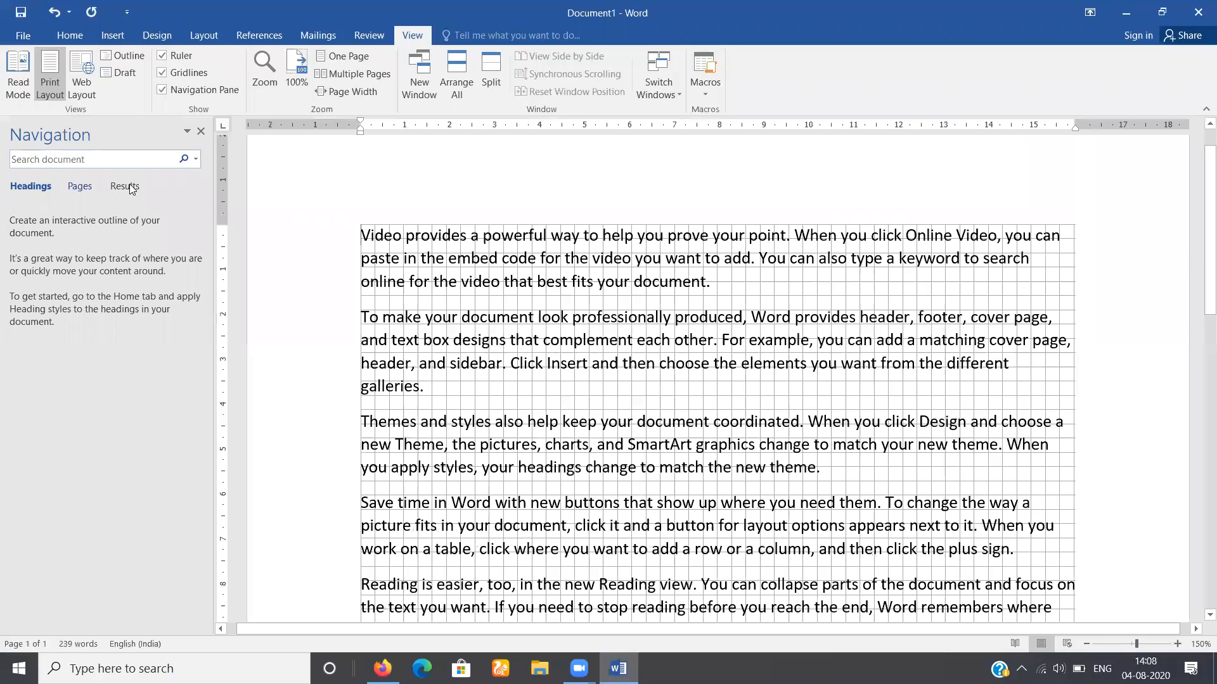
left_click(199, 131)
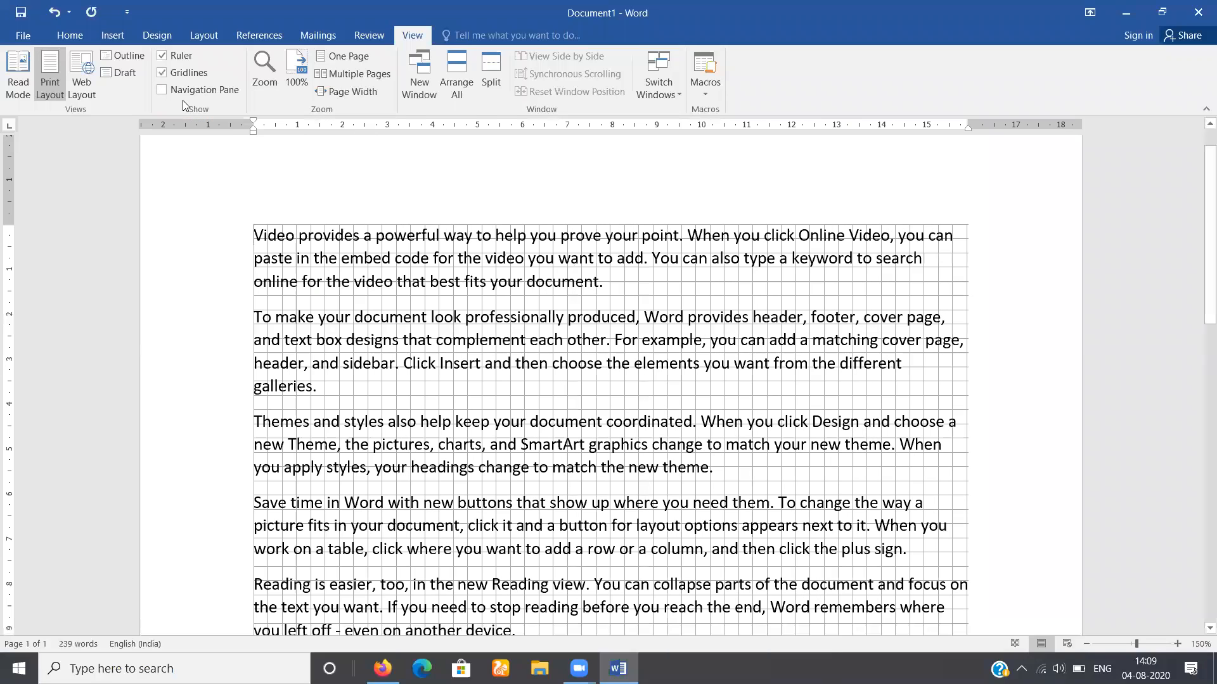
left_click(178, 78)
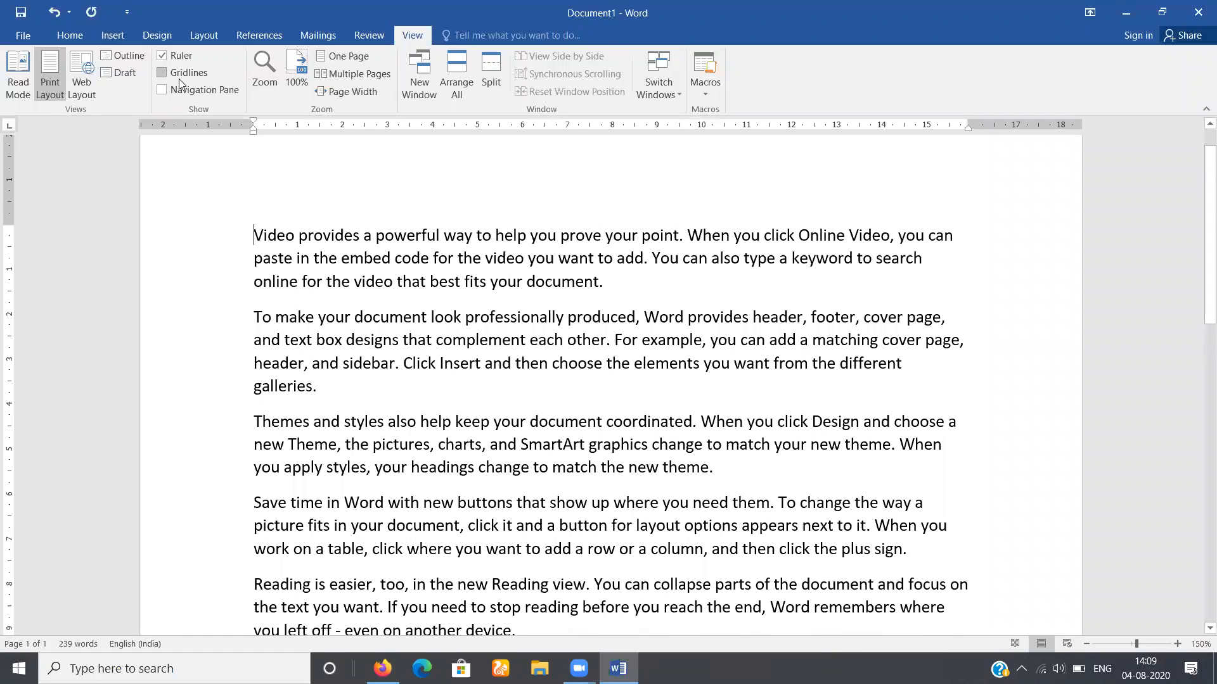
- Set a custom document zoom of 500% in the Zoom dialog
left_click(265, 71)
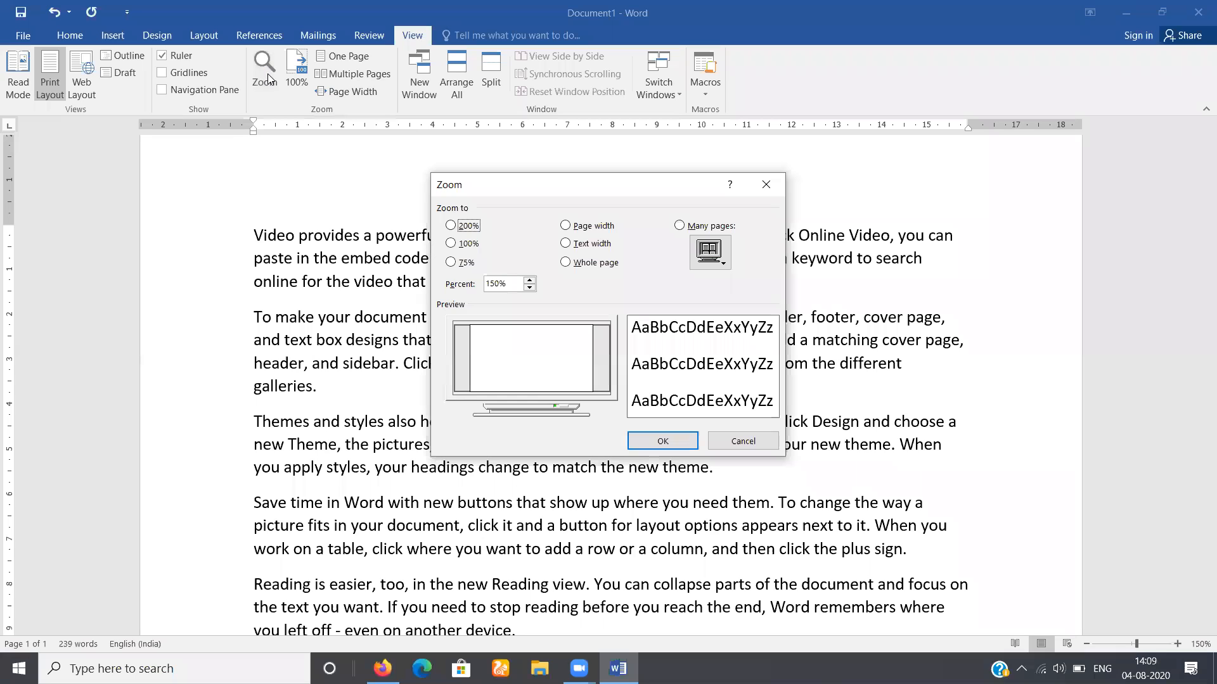
left_click(505, 284)
key("BackSpace")
key("BackSpace")
key("BackSpace")
key("BackSpace")
type("5000")
key("BackSpace")
key("BackSpace")
type("0%")
key("Return")
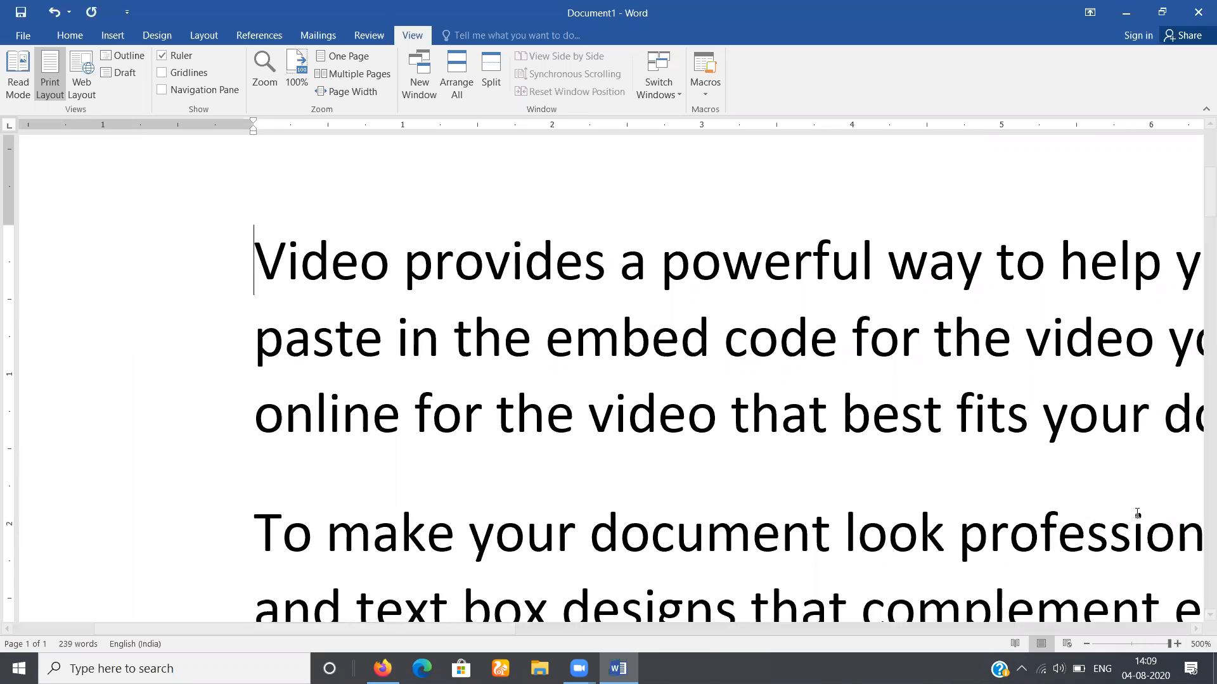
- Reset the document zoom to 100%, and choose the 200% preset in the Zoom dialog
left_click(295, 85)
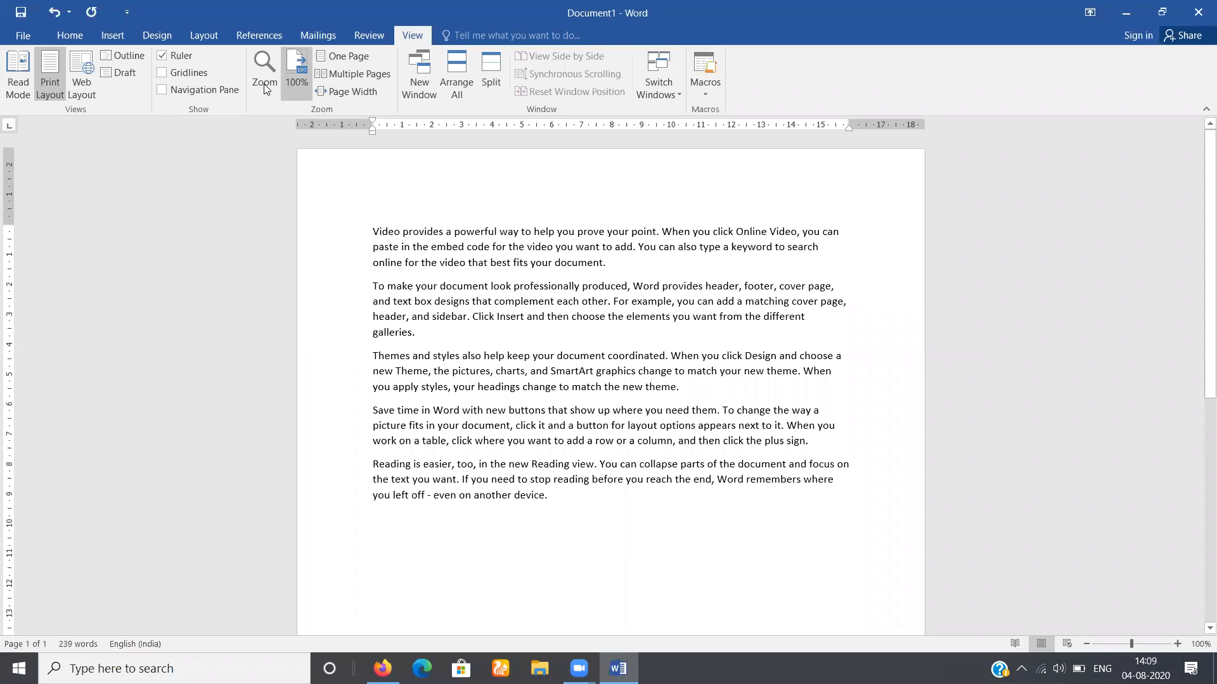
left_click(264, 70)
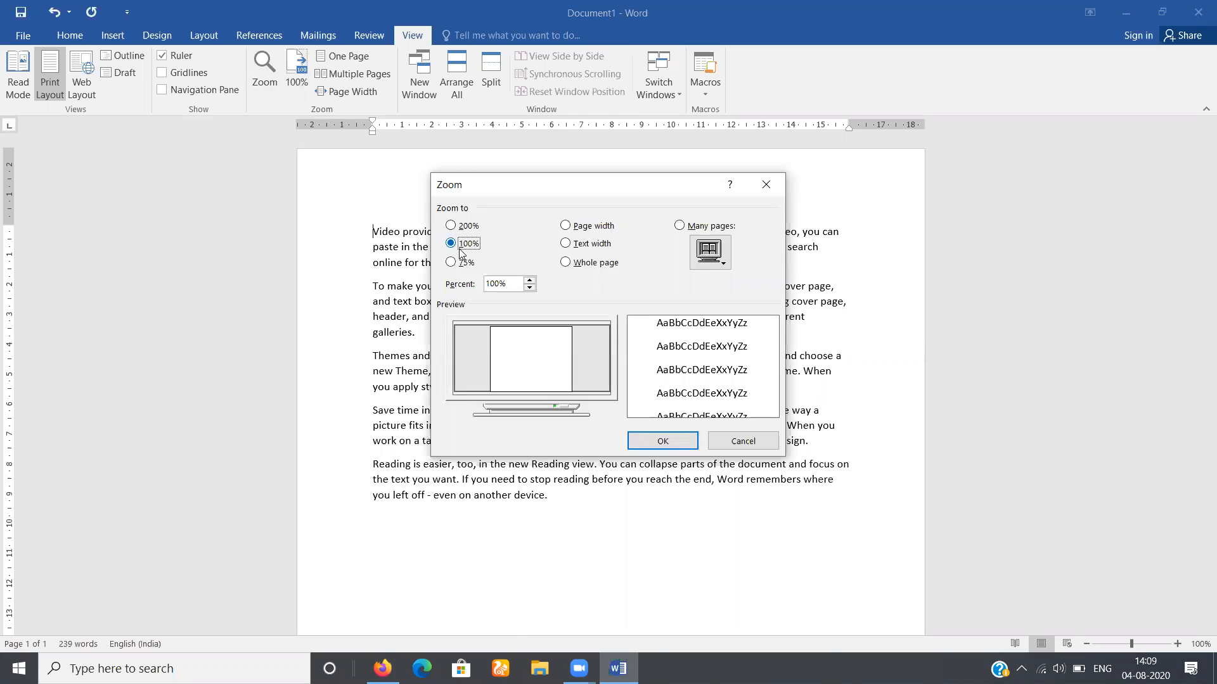
left_click(463, 227)
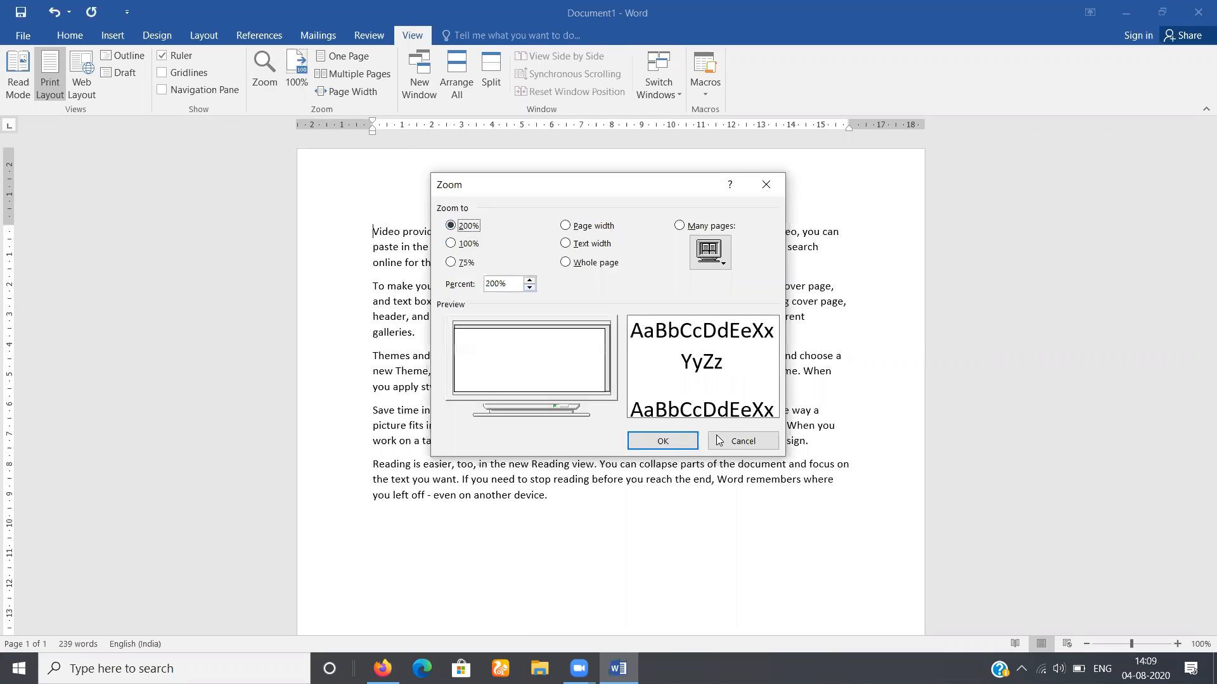
left_click(675, 436)
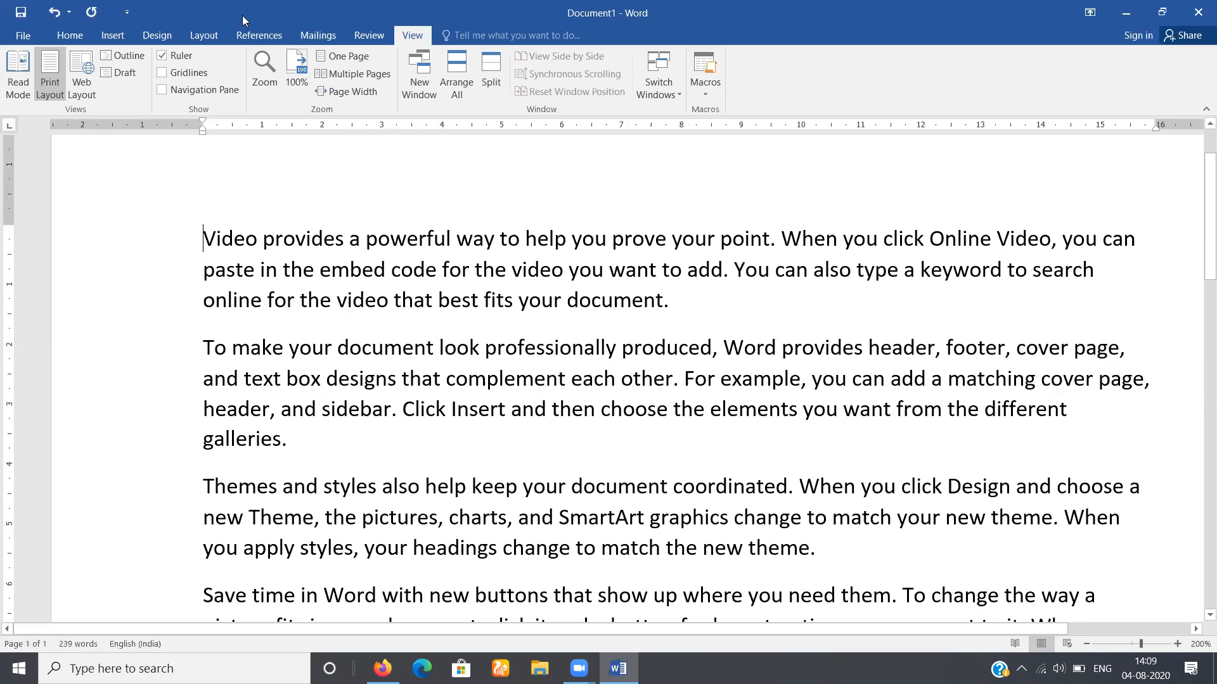
- Set a custom document zoom of 50% in the Zoom dialog
left_click(264, 70)
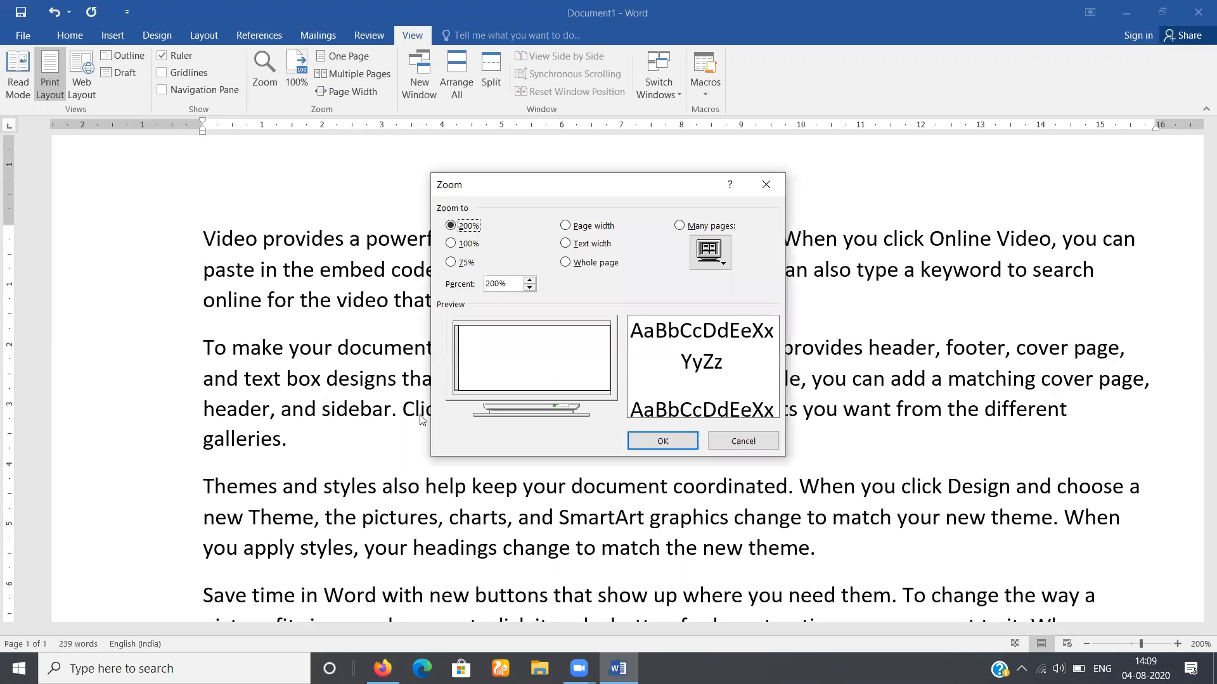
double_click(508, 284)
key("BackSpace")
type("50")
key("Return")
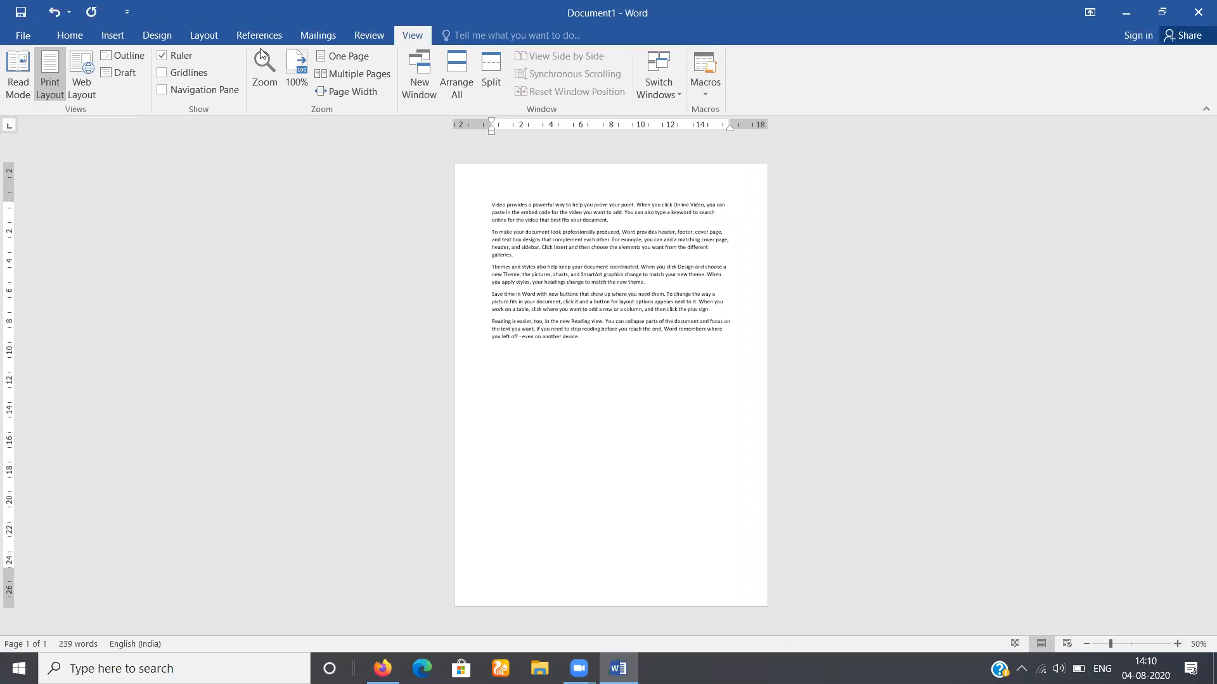
- Set a custom document zoom of 200% in the Zoom dialog, and fit one whole page in the window
left_click(265, 69)
left_click(508, 283)
key("BackSpace")
key("BackSpace")
key("BackSpace")
type("200")
key("Return")
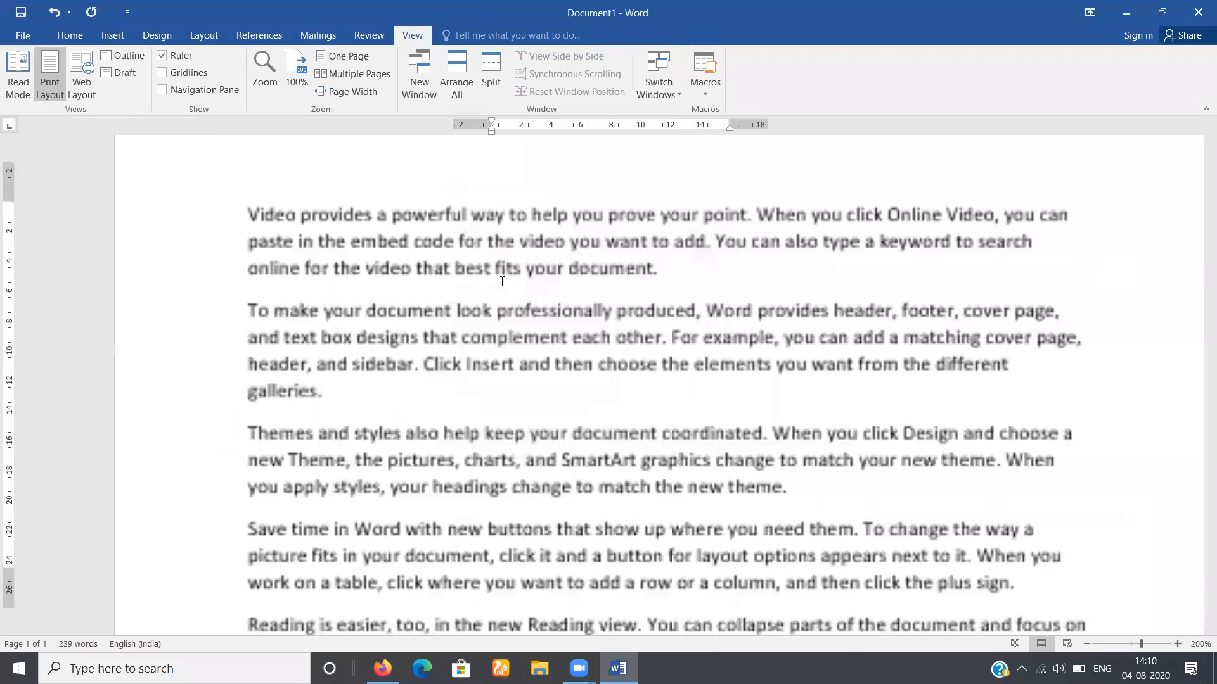
left_click(354, 56)
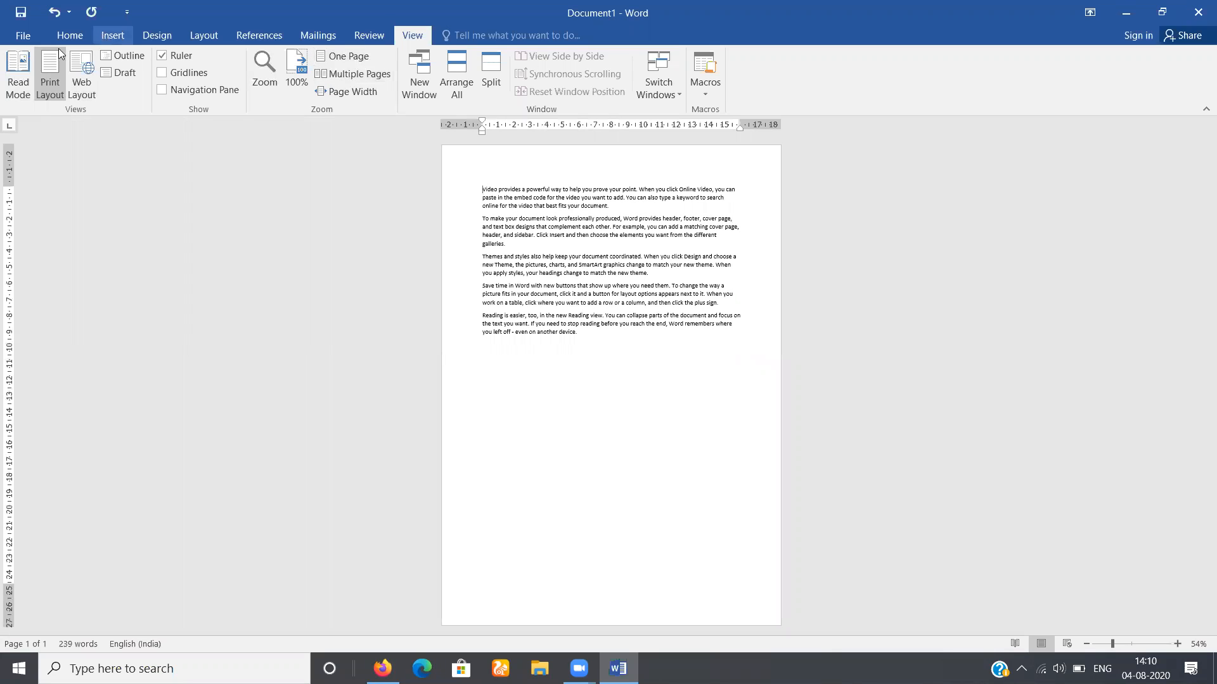
- Insert six blank pages before the sample text, and go back to the start of the document
left_click(119, 35)
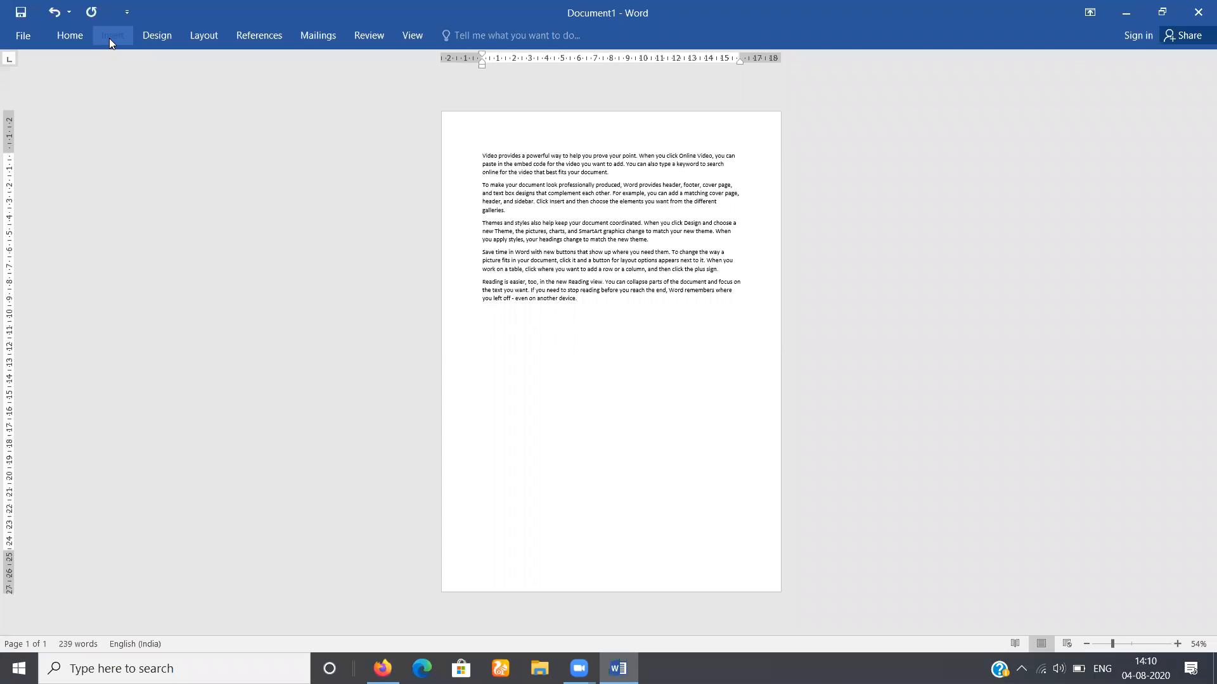
left_click(45, 83)
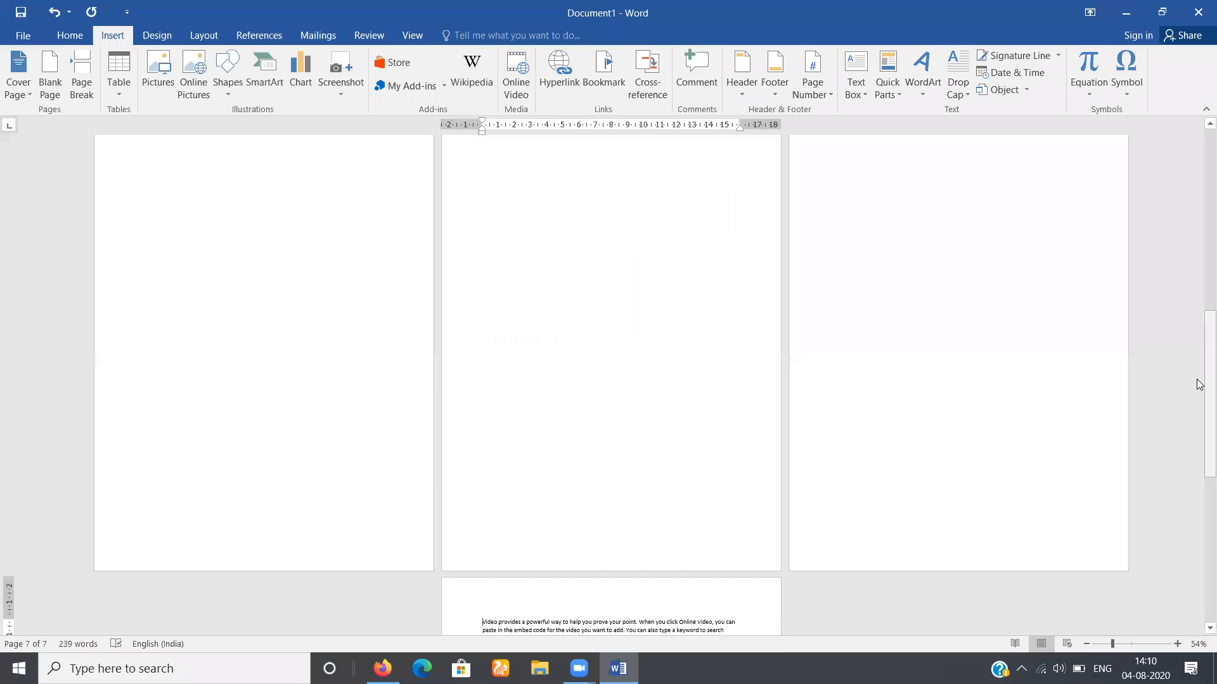
left_click_drag(1199, 375, 1199, 76)
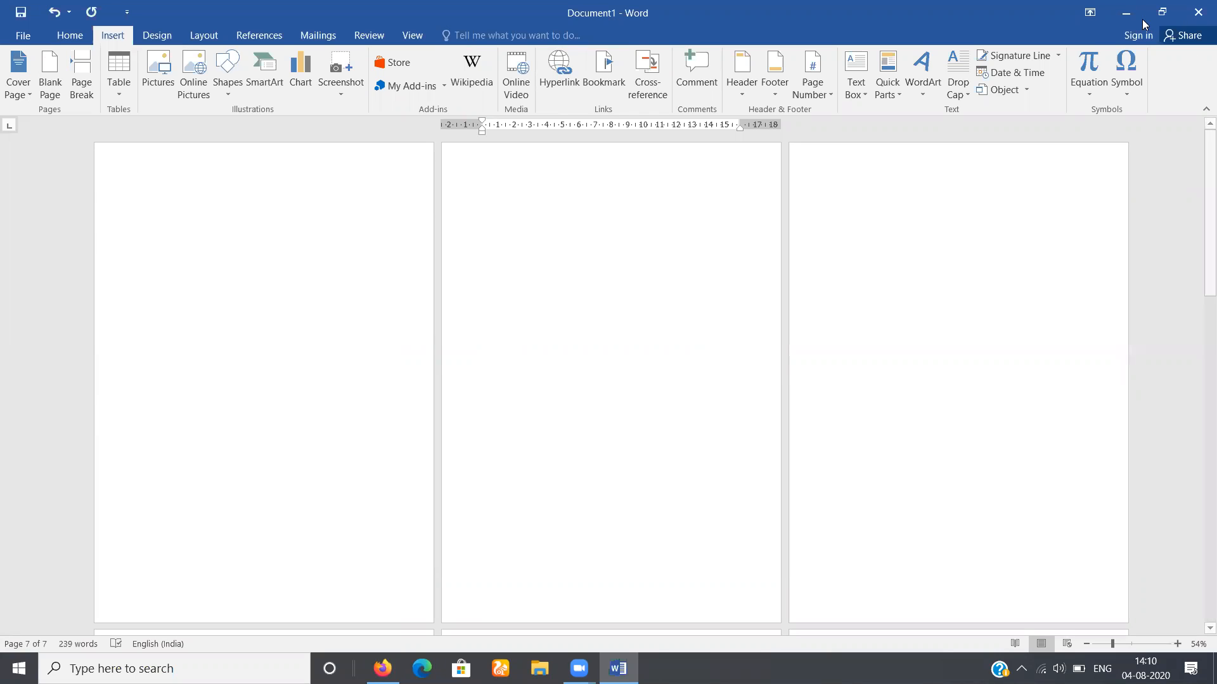
- Switch the zoom through One Page and Multiple Pages to Page Width, and go to the following pages
left_click(412, 35)
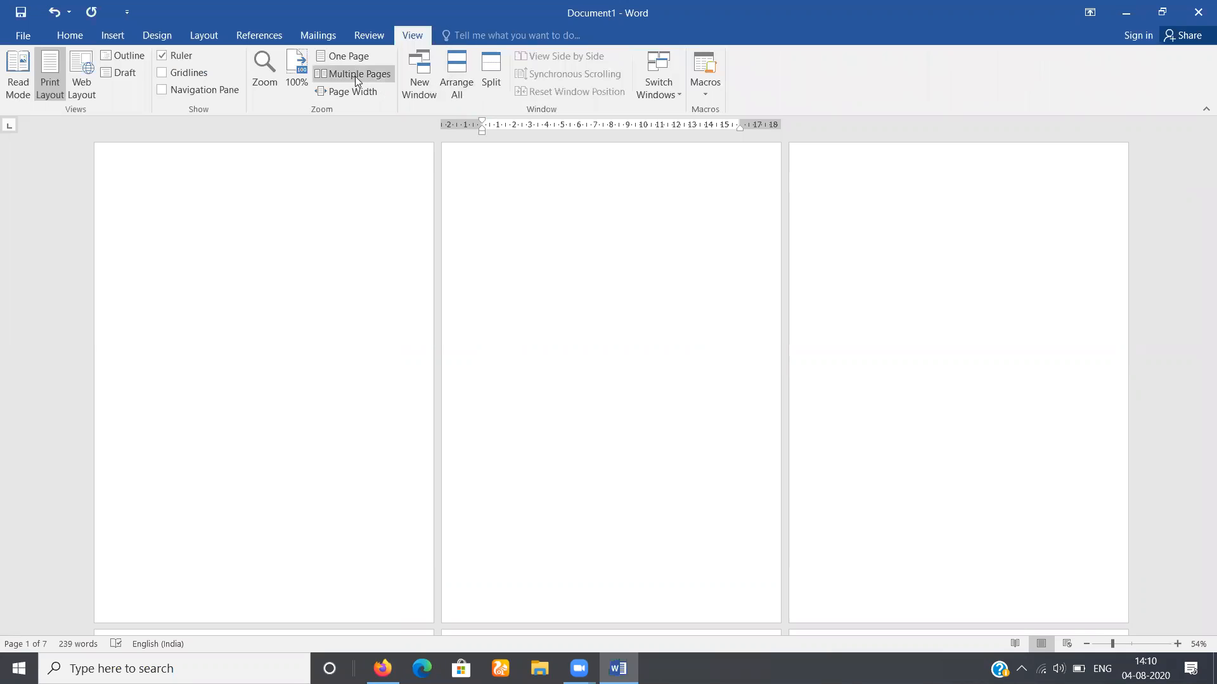
left_click(353, 59)
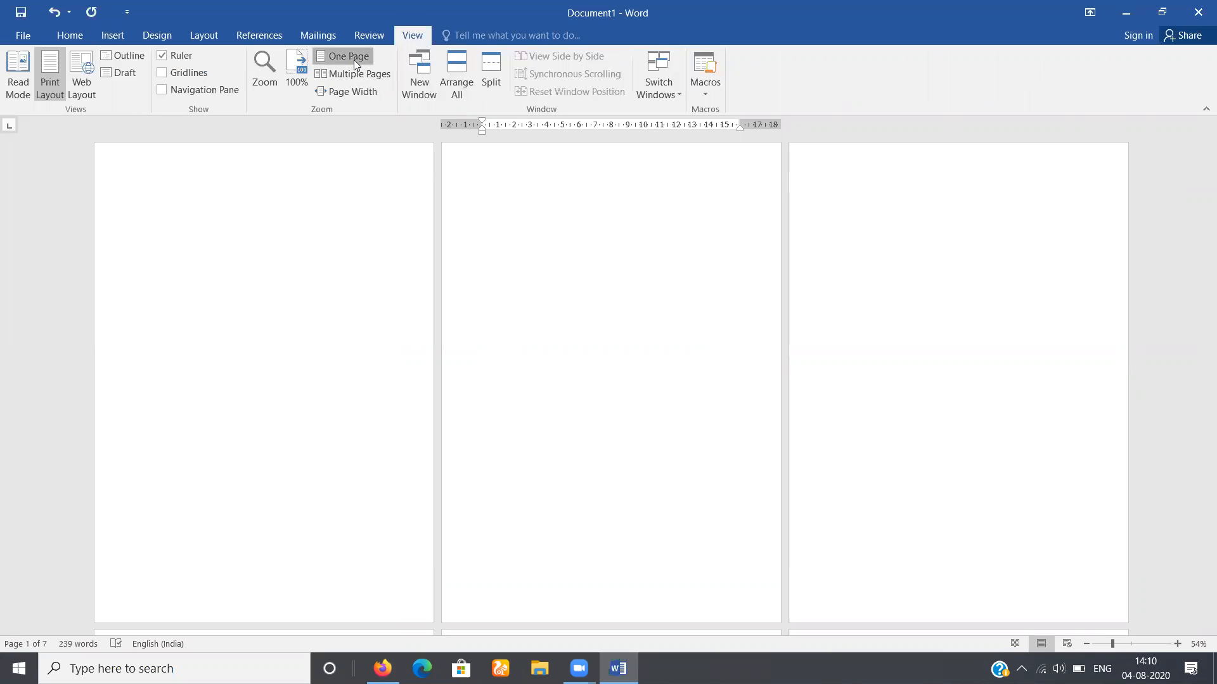
left_click(384, 75)
left_click(352, 91)
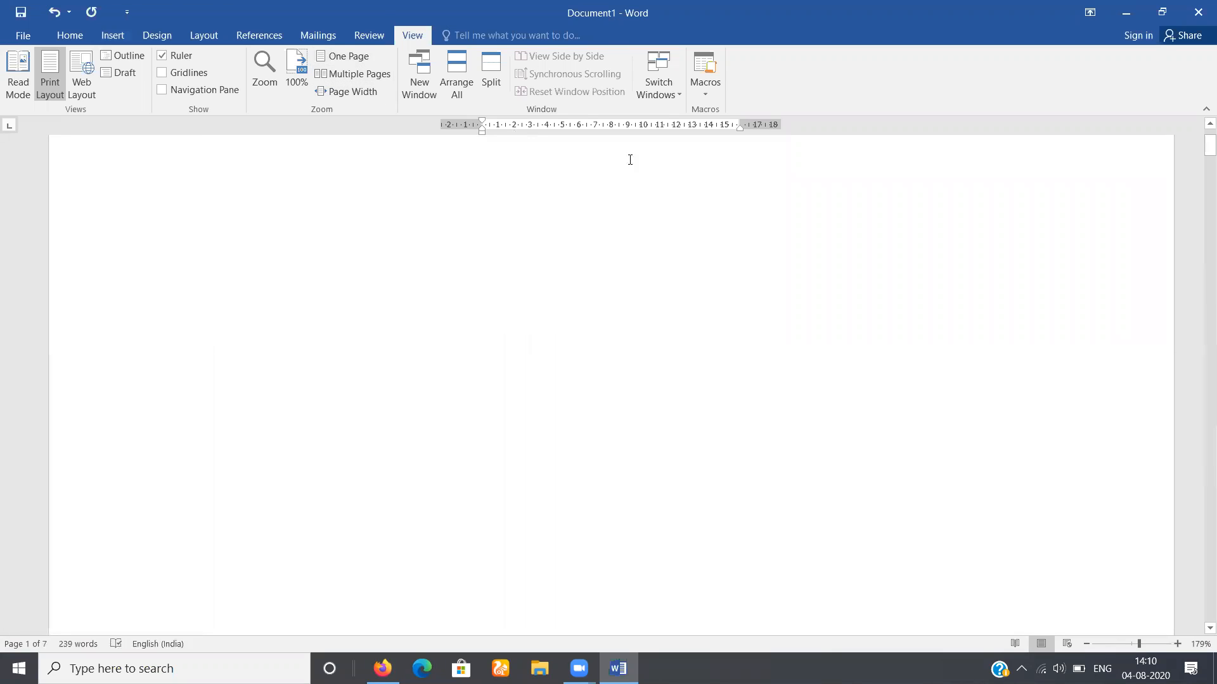
left_click_drag(1207, 151, 1199, 228)
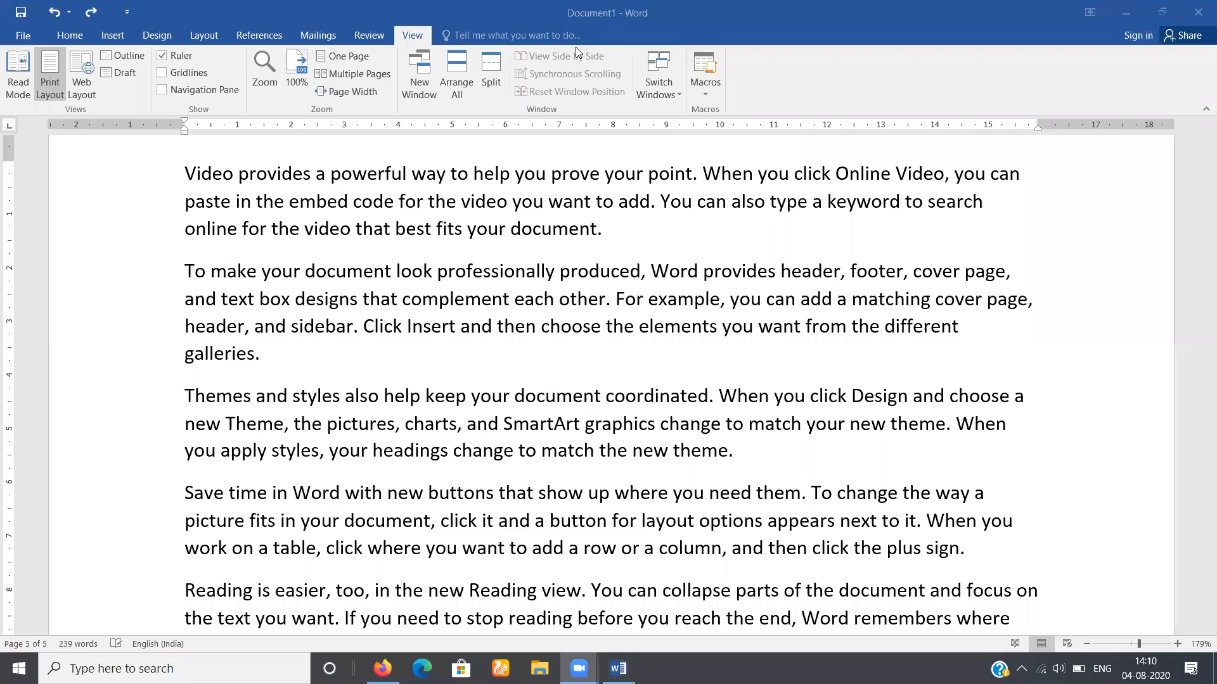
- Open additional windows of the same document, minimizing each one to return to Document1:1, and arrange all open windows
left_click(421, 68)
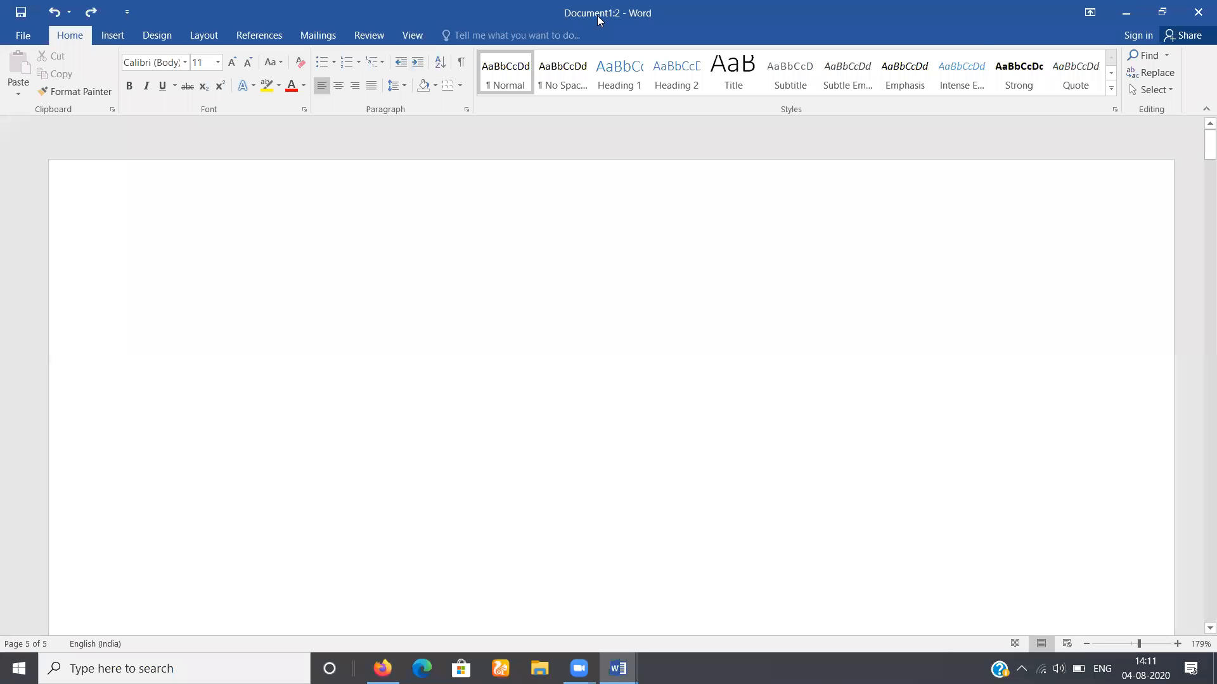
left_click(1125, 12)
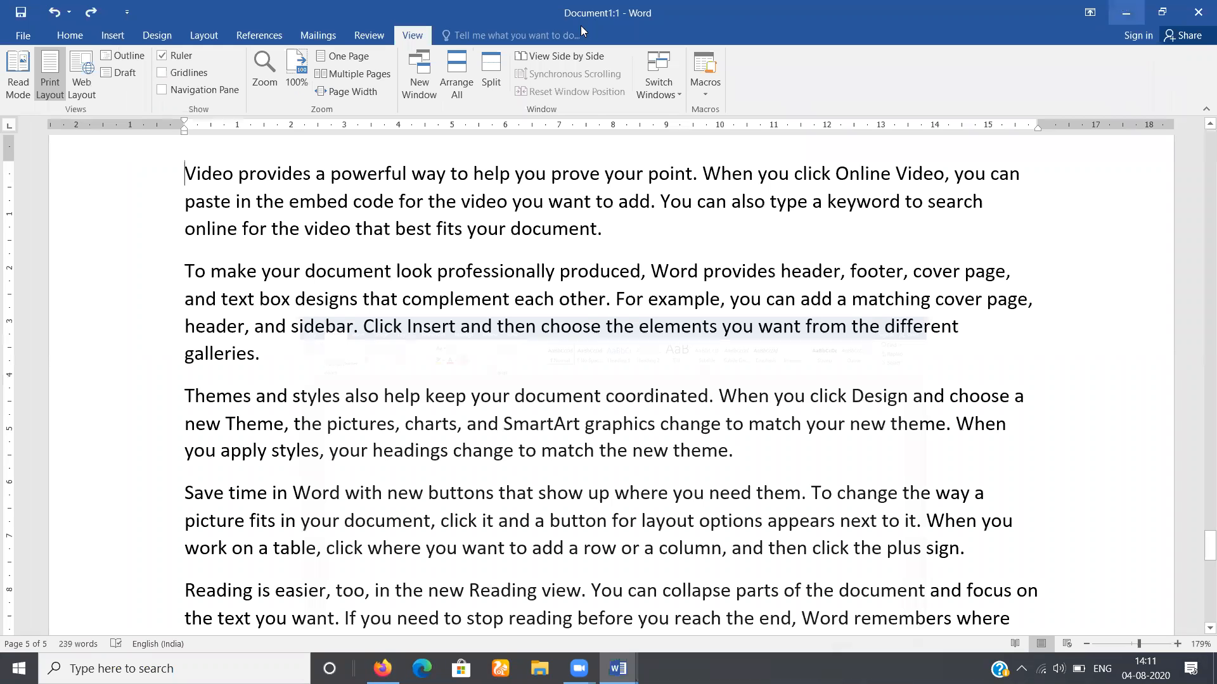
left_click(427, 79)
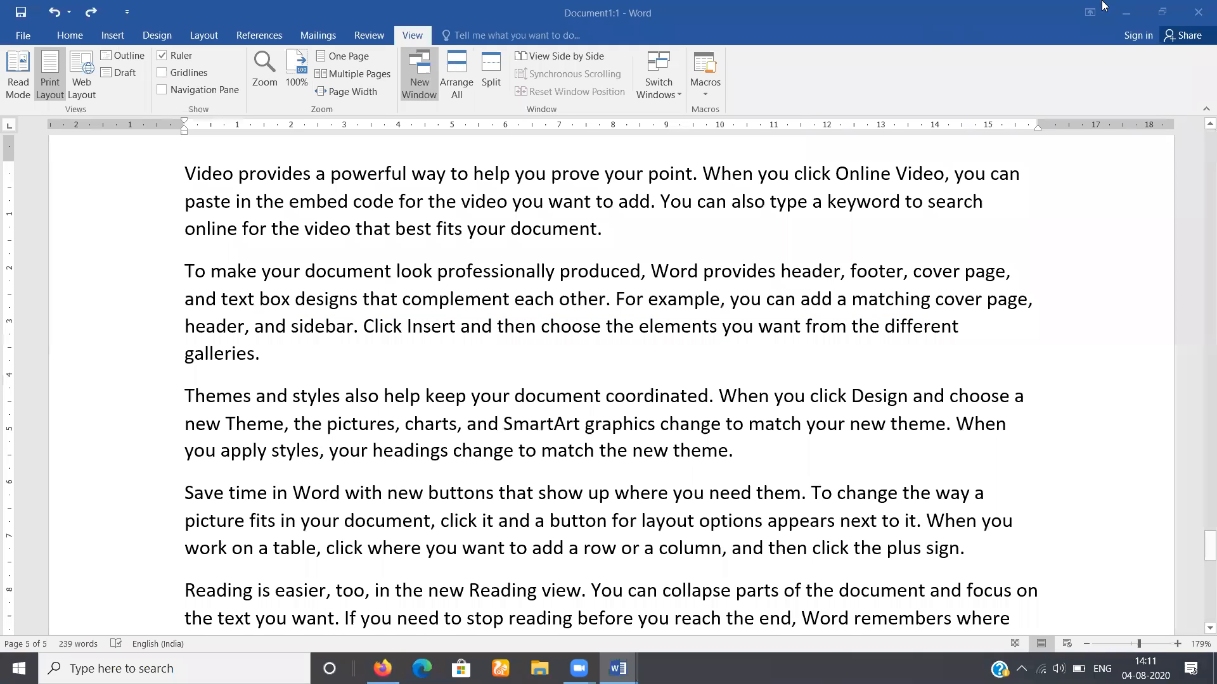
key("alt+Tab")
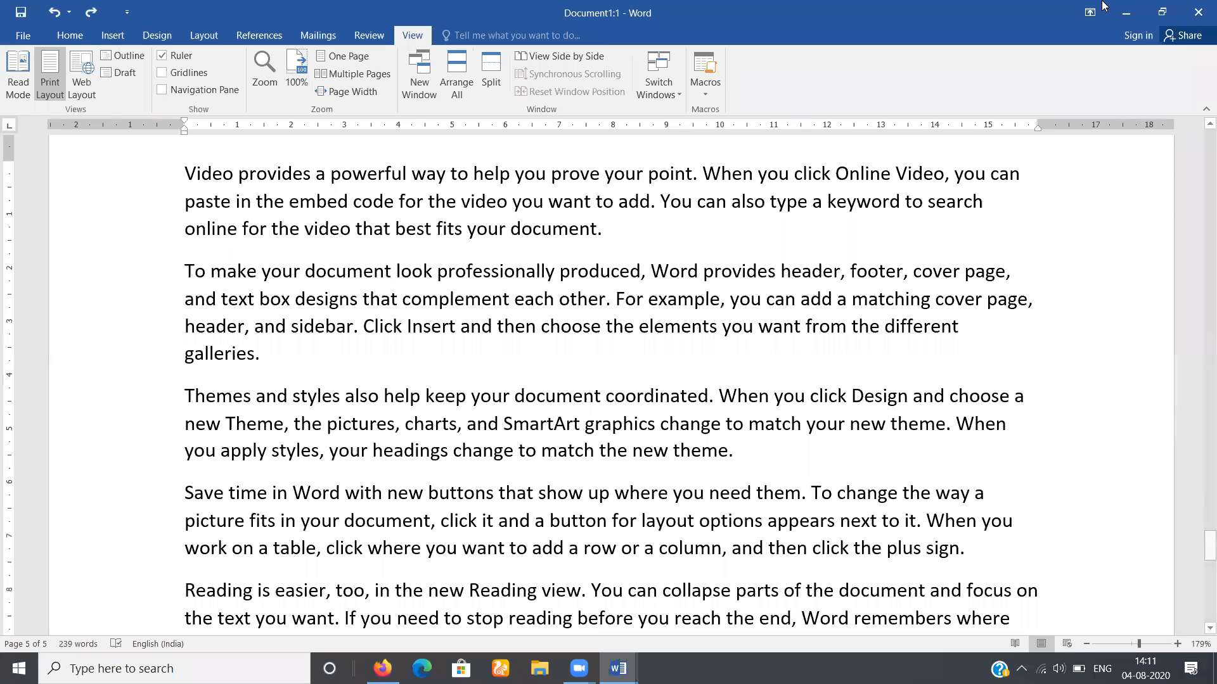
left_click(416, 68)
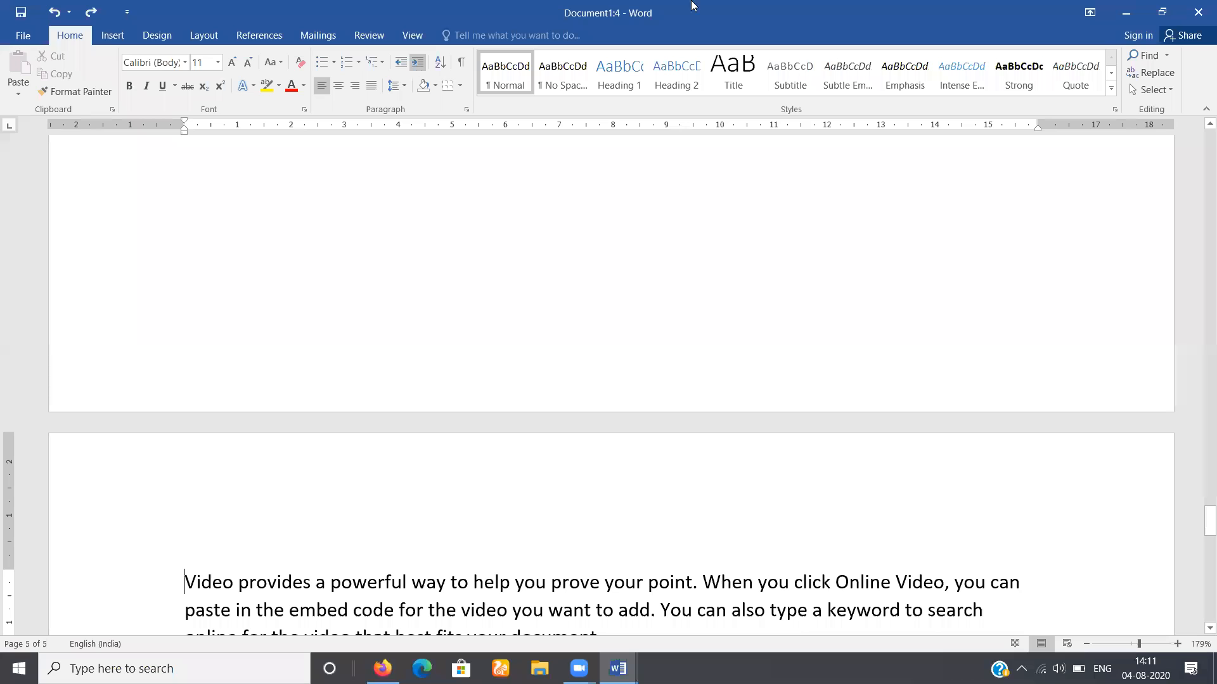
left_click(1125, 12)
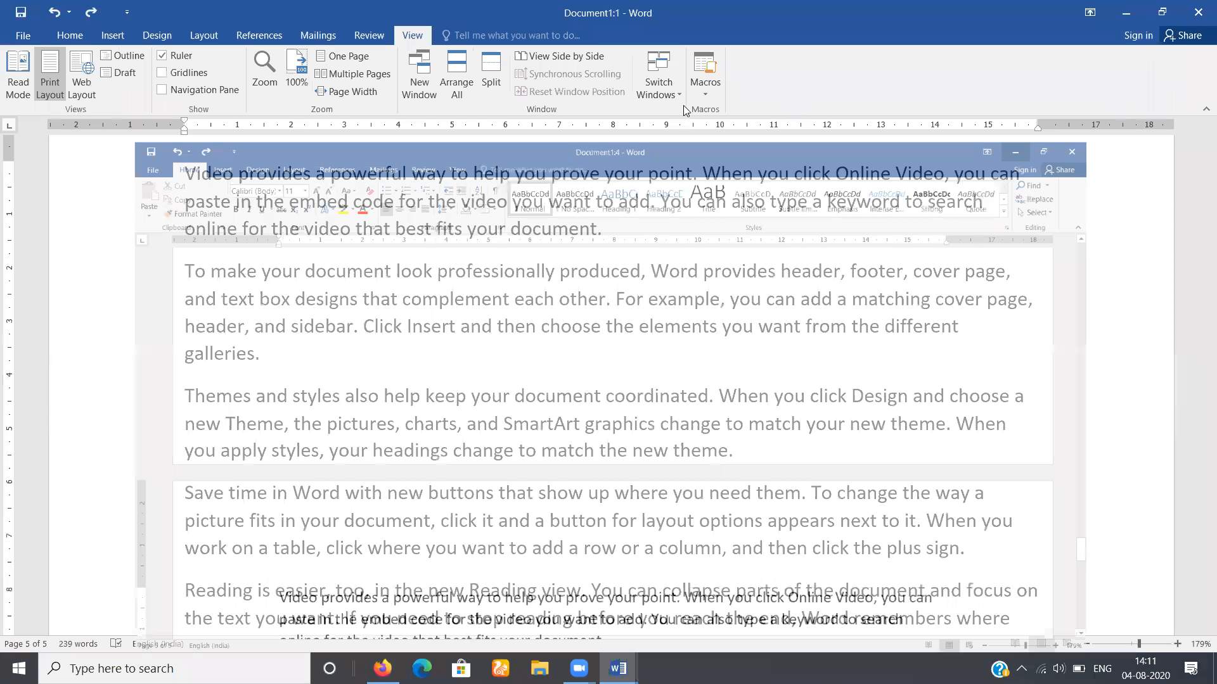
left_click(466, 68)
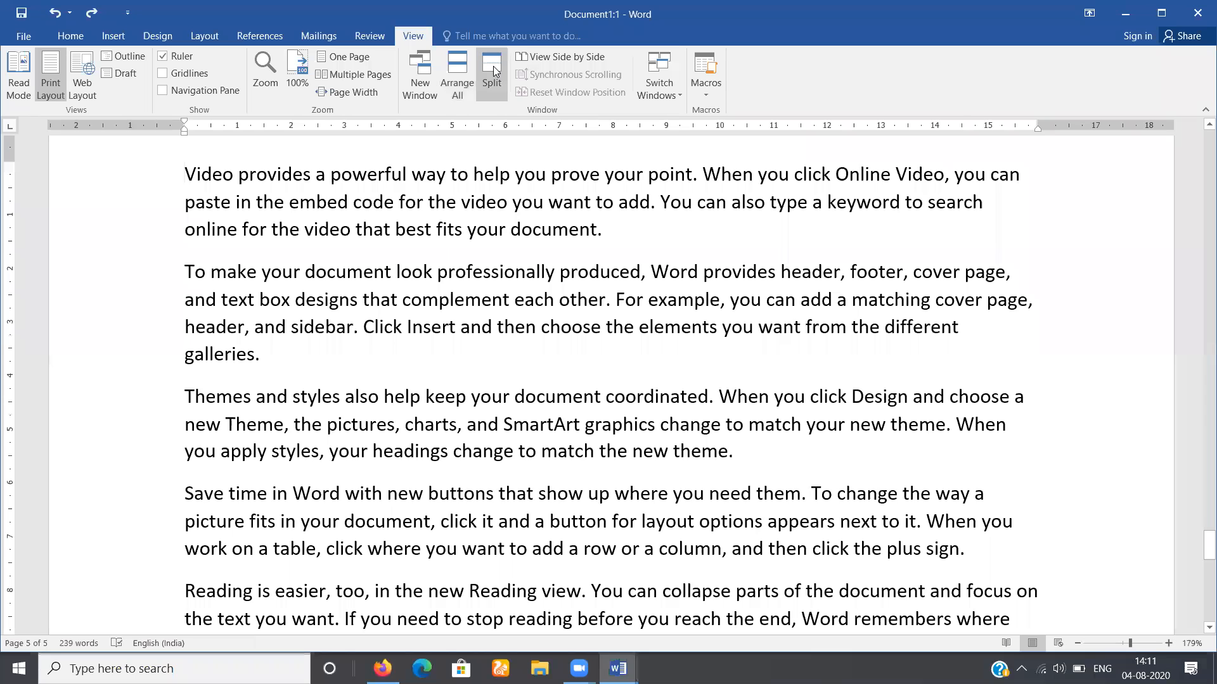
- Split the document window into two panes, move the divider slightly up, and remove the split
left_click(494, 71)
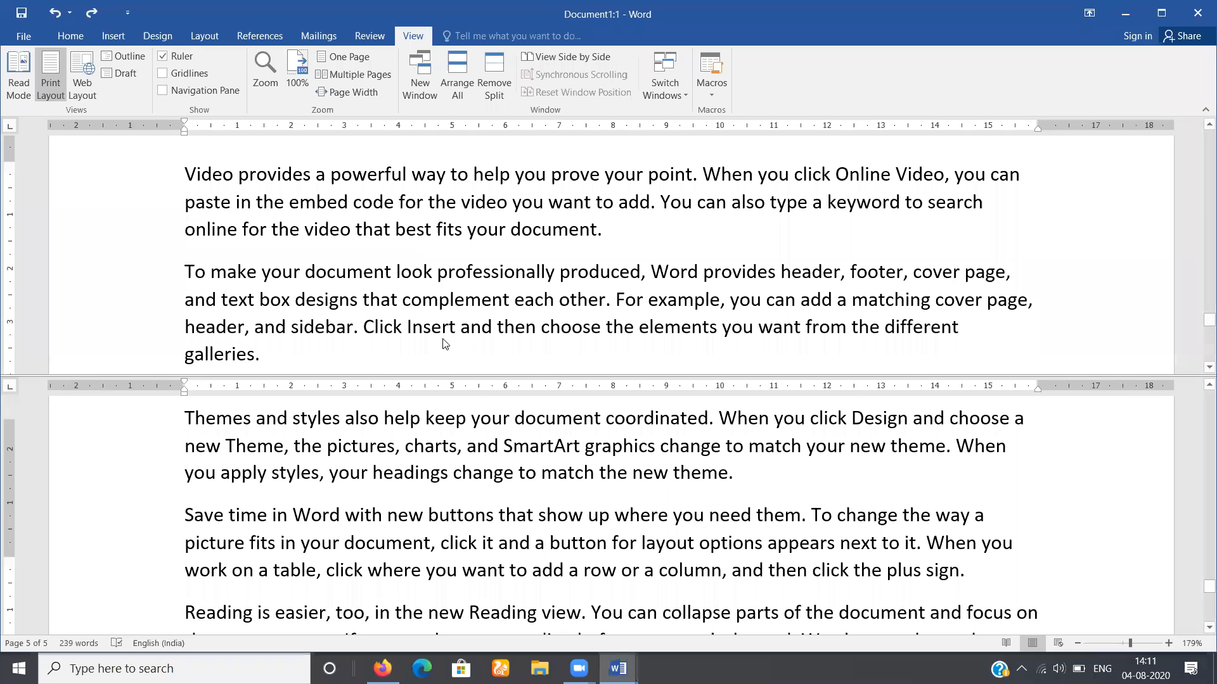
double_click(434, 380)
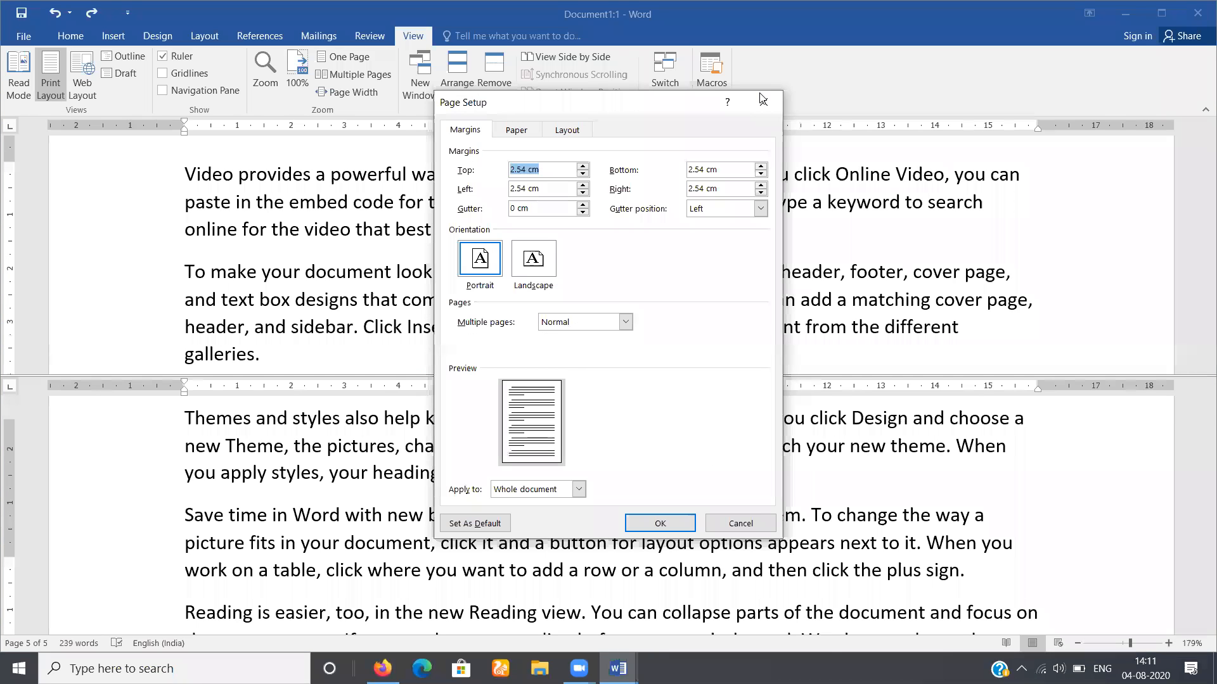
left_click(763, 100)
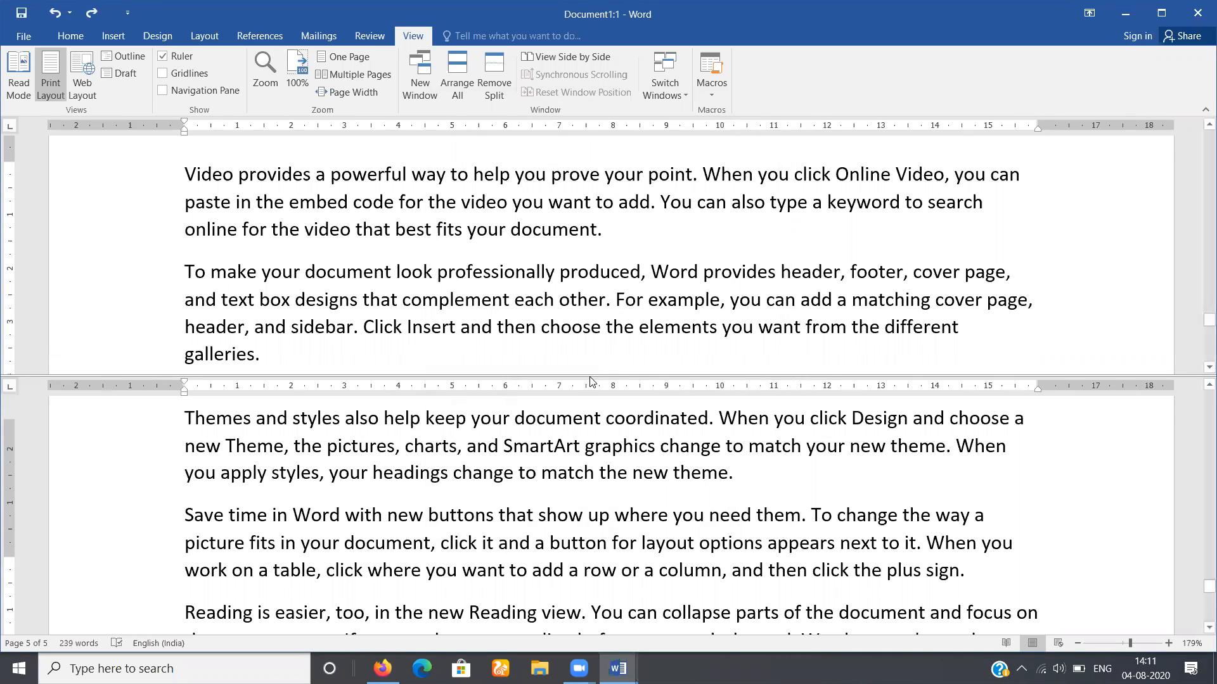
left_click_drag(589, 376, 587, 334)
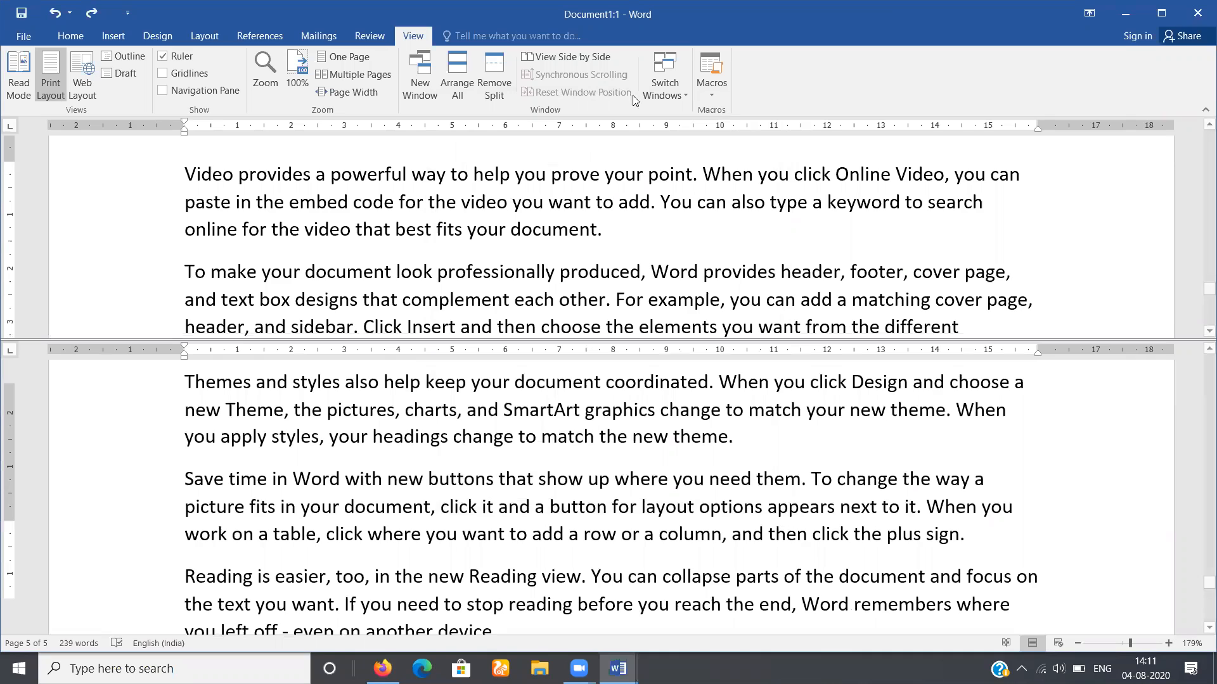
left_click(491, 67)
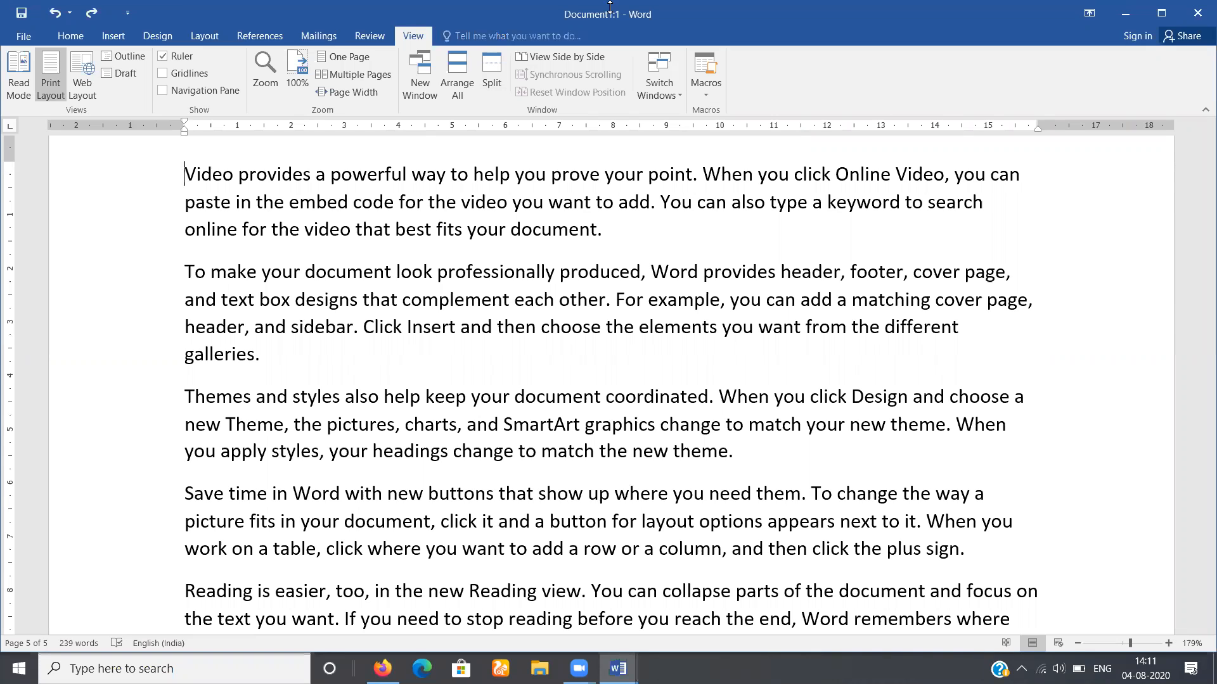
- View Document1:1 side by side with Document1:4, and close the Document1:4 window
left_click(579, 62)
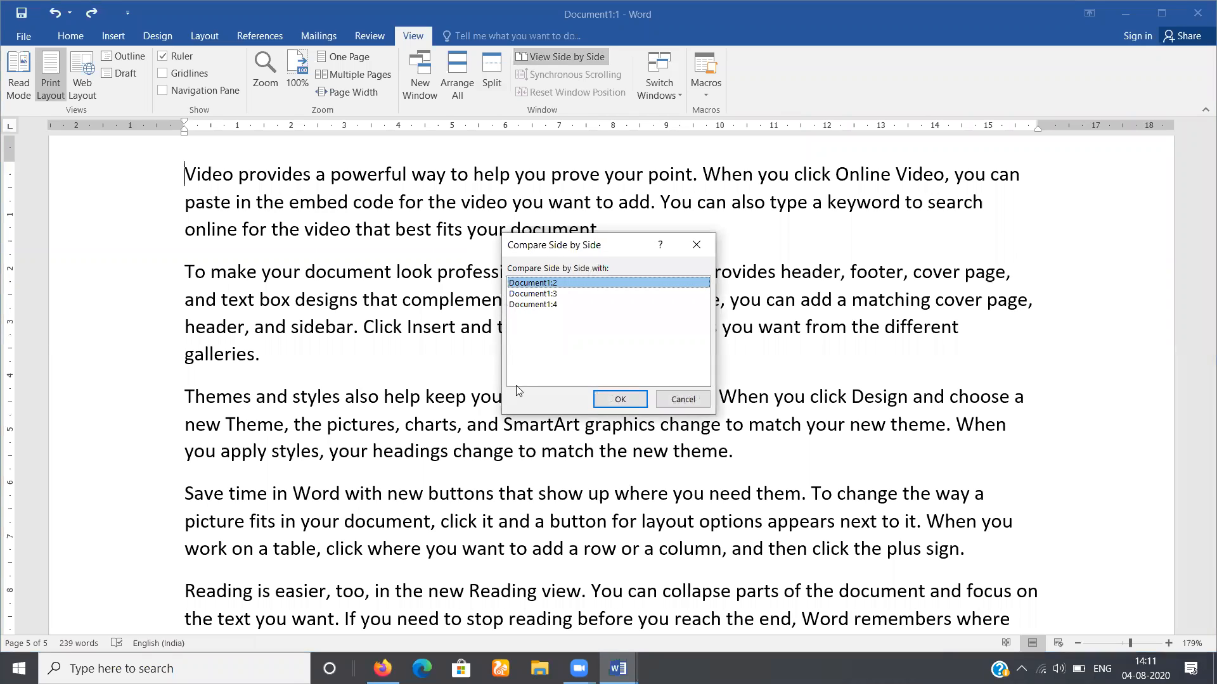
left_click(523, 306)
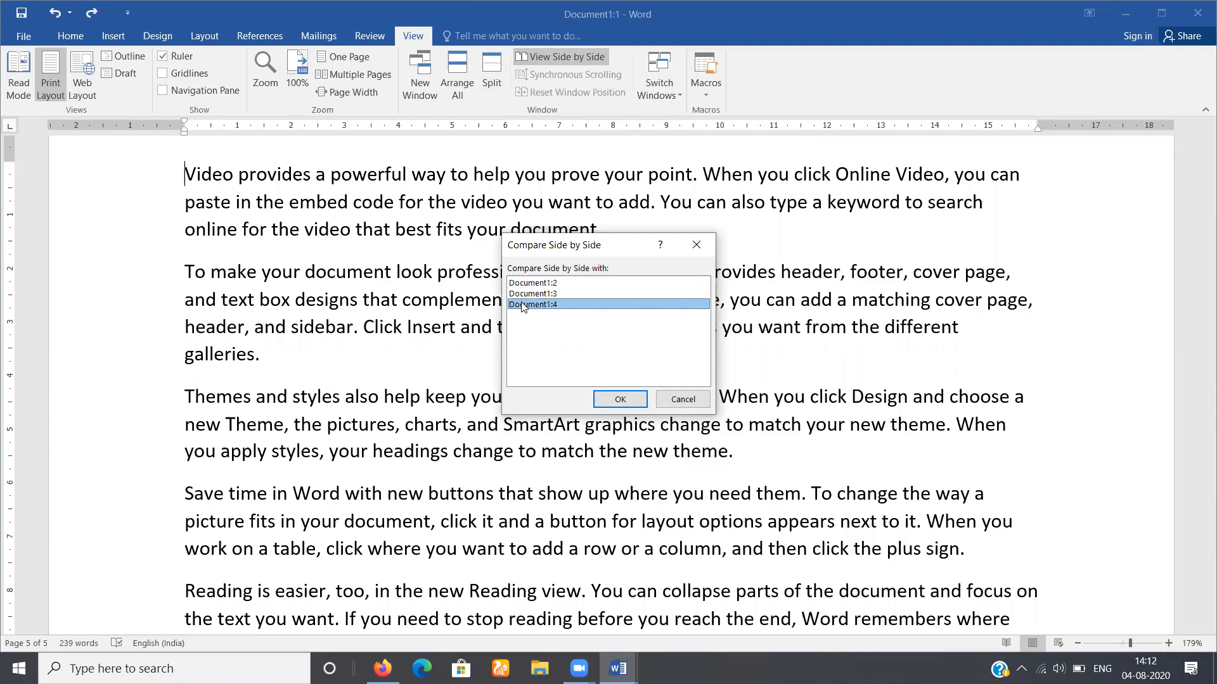
double_click(522, 306)
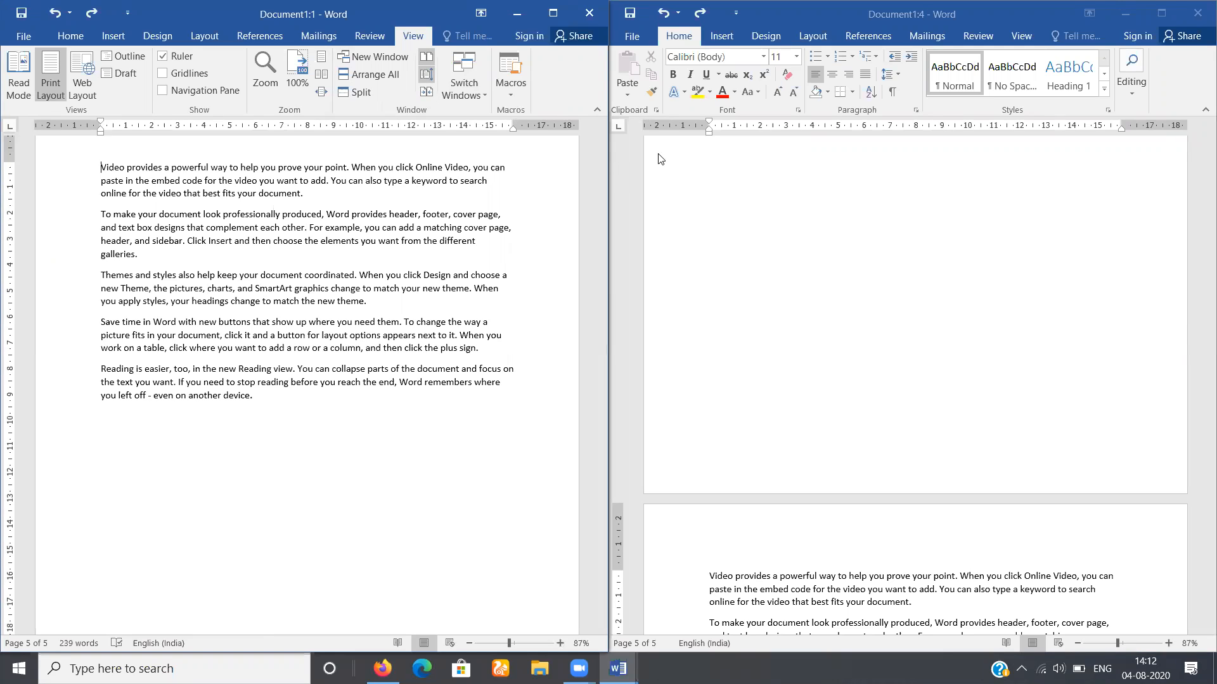
left_click(1199, 8)
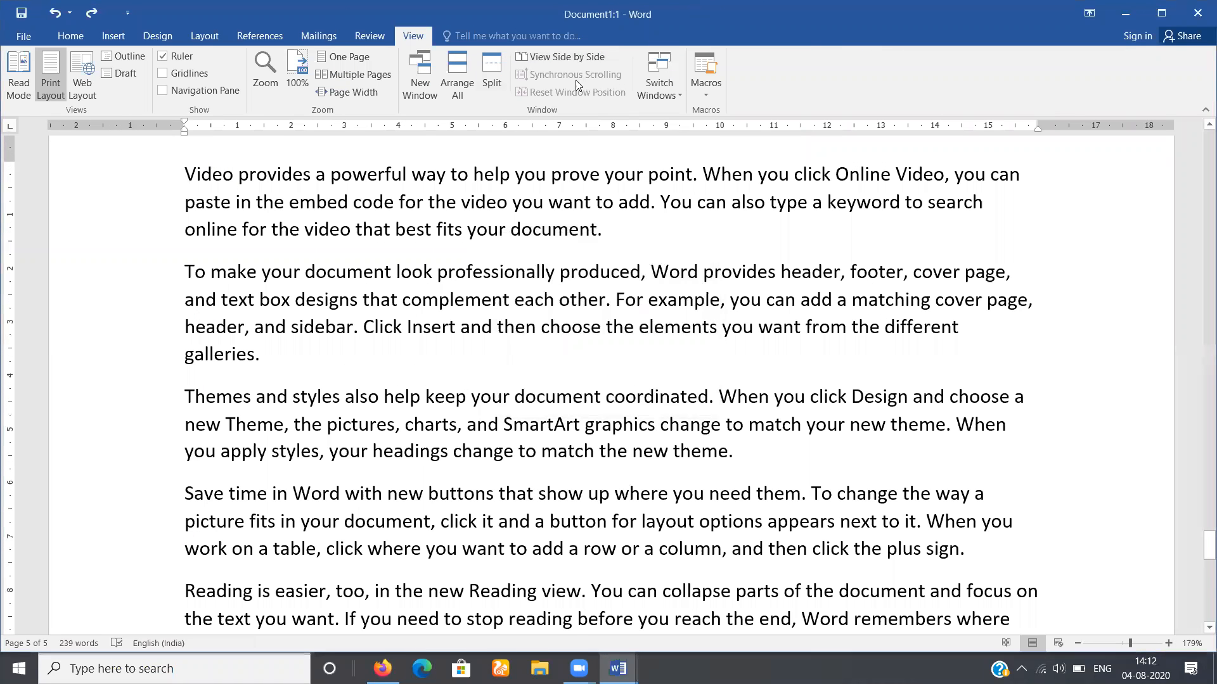
- Switch to the Document1:3 window, and minimize it to return to Document1:1
left_click(664, 85)
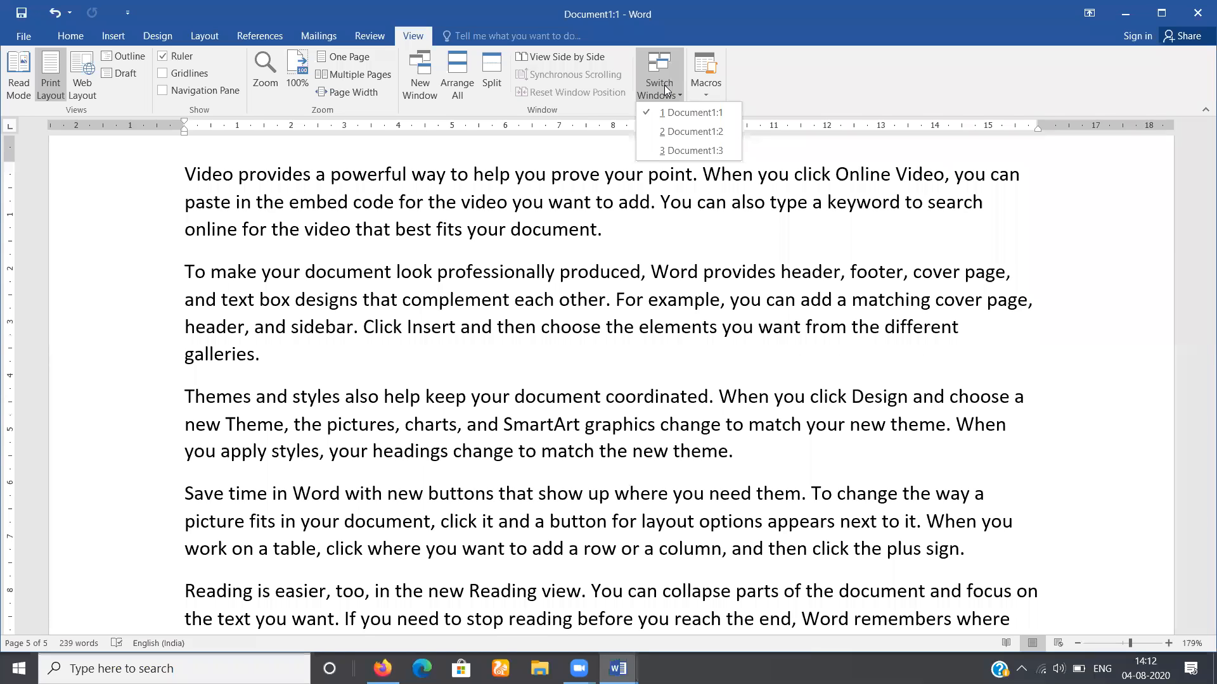
left_click(660, 150)
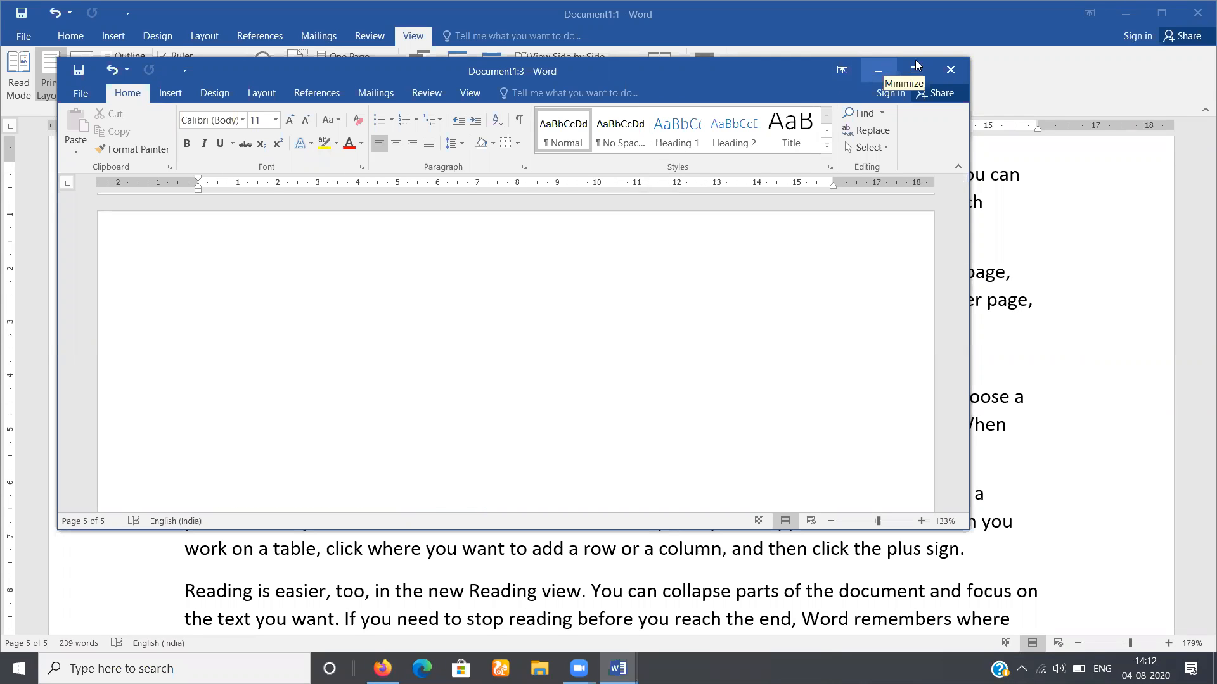
left_click(870, 63)
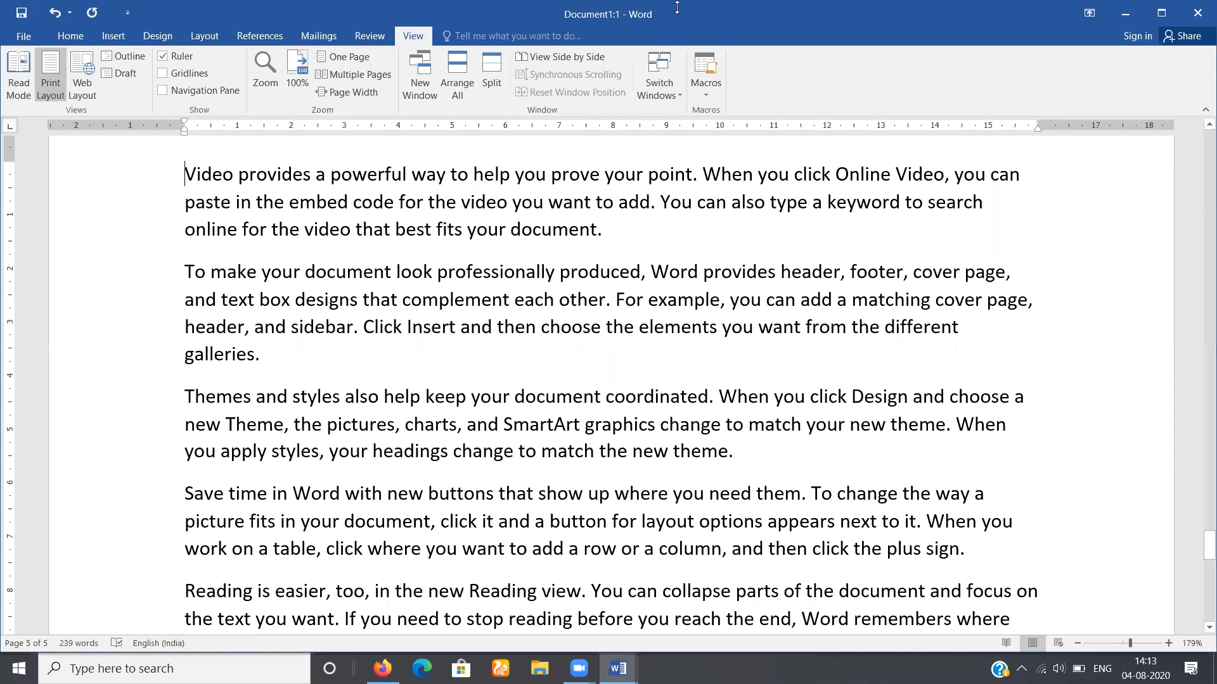
- Insert another blank page before the sample text, and place the cursor at the start of the first page
left_click(114, 36)
left_click(50, 95)
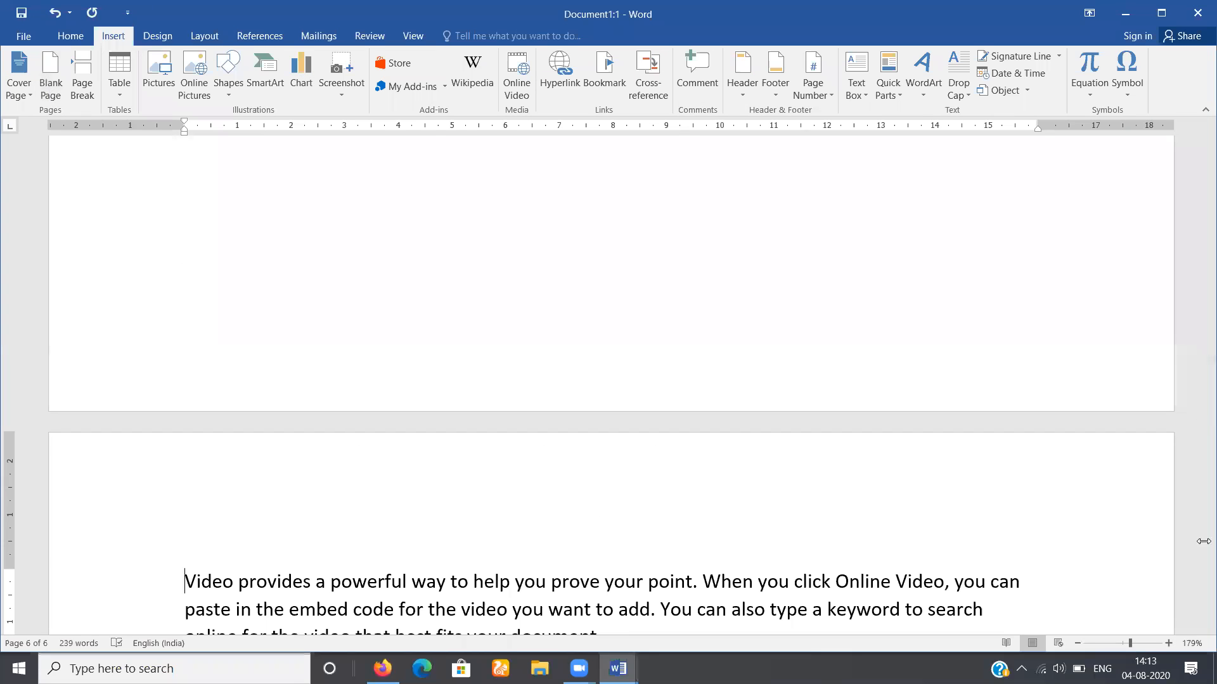
left_click_drag(1199, 549, 1199, 482)
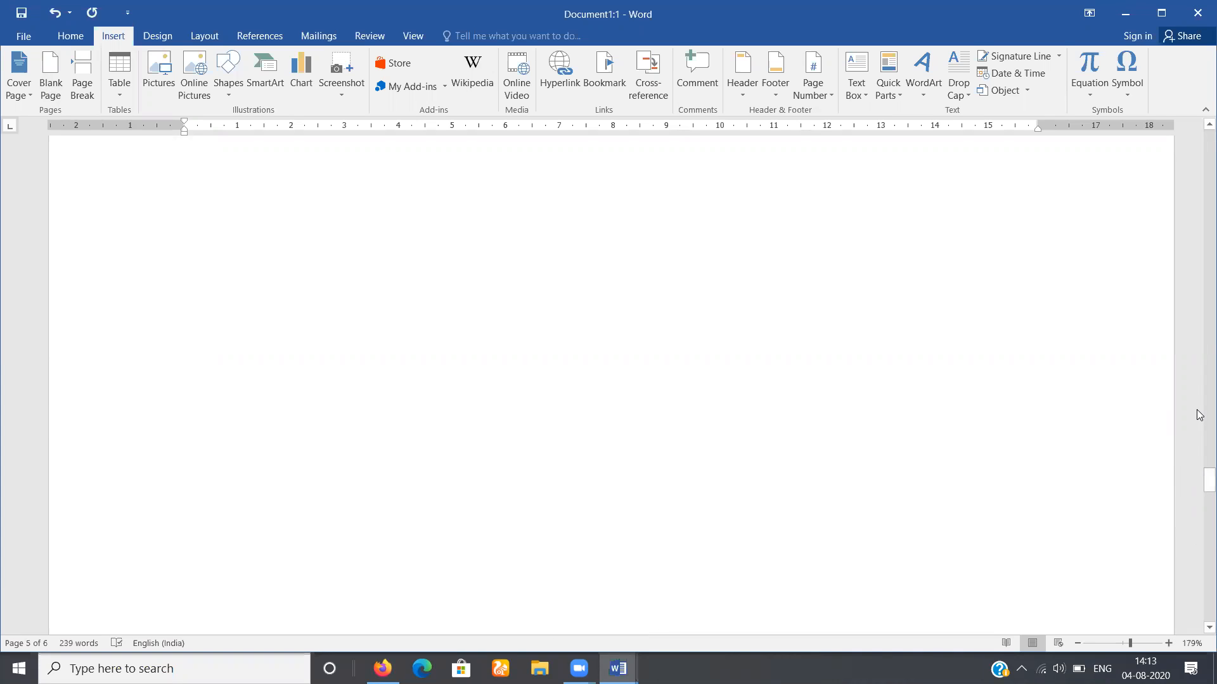
left_click(1199, 416)
left_click(1200, 415)
left_click(1199, 415)
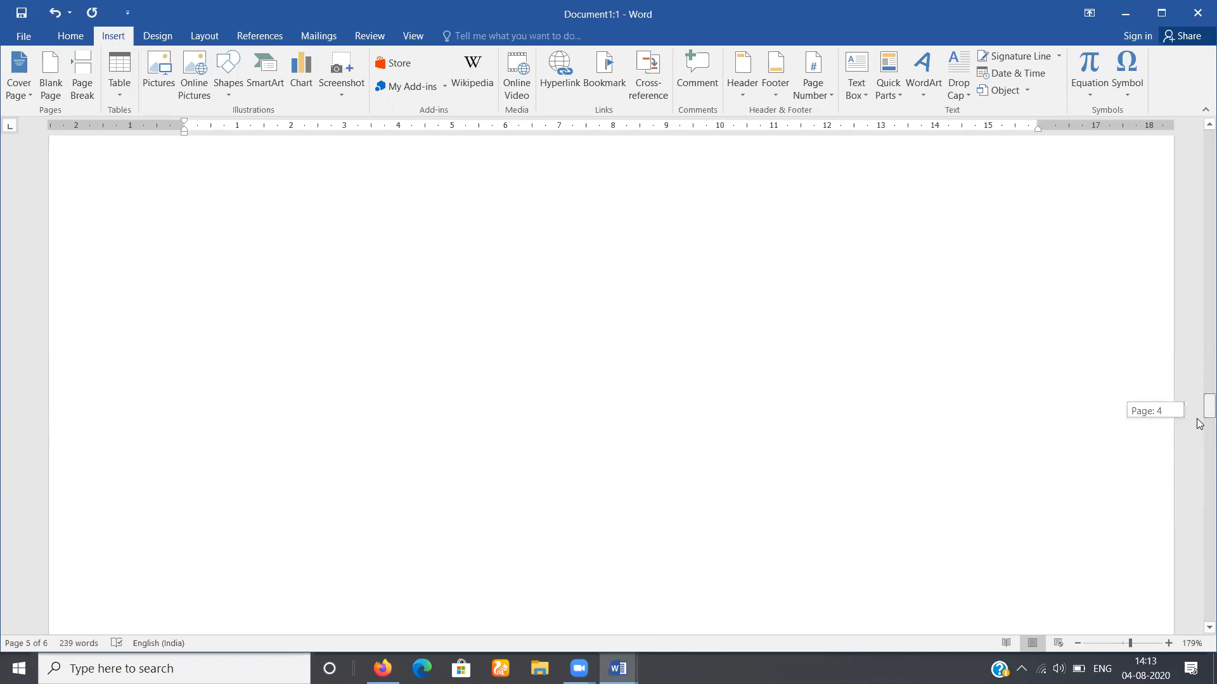
left_click(1199, 200)
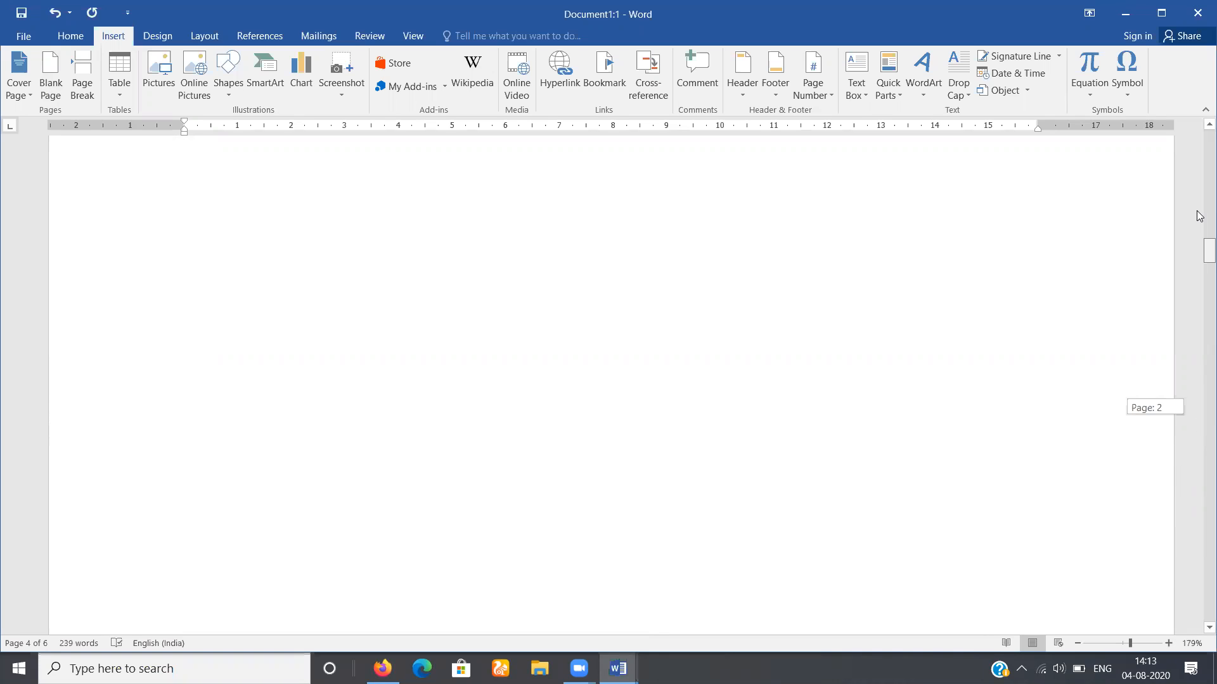
left_click_drag(1200, 201, 1200, 140)
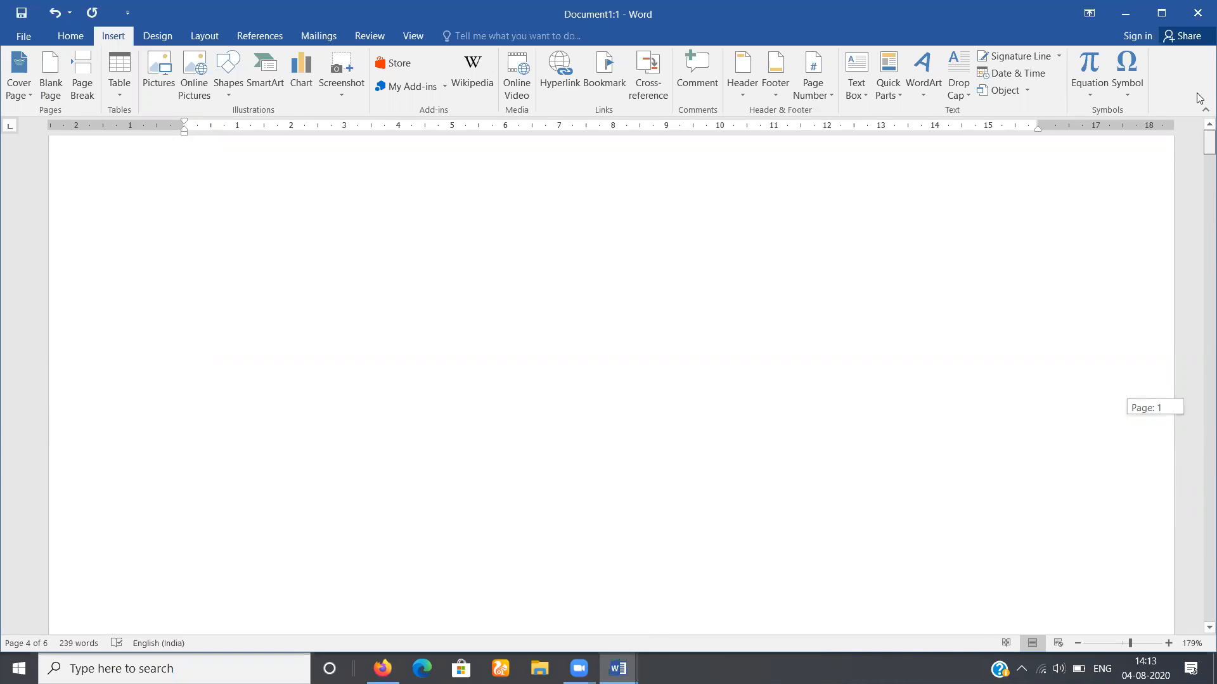
left_click(702, 308)
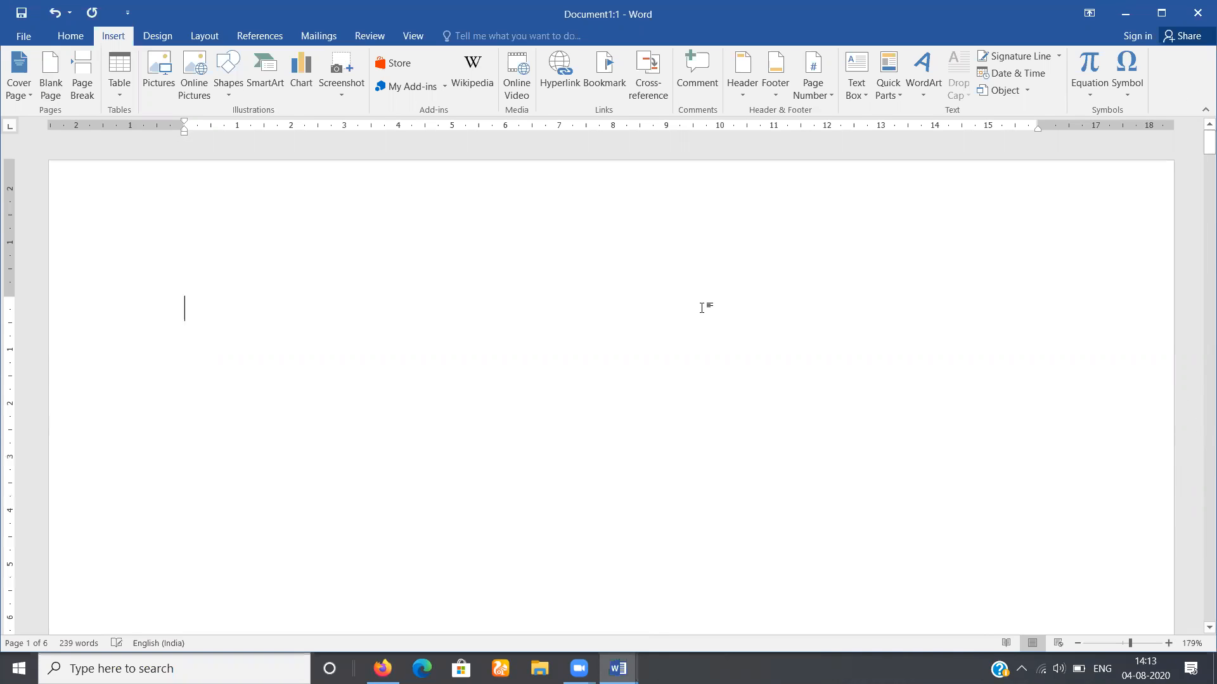
- View the list of available macros and close it without creating one
left_click(406, 36)
left_click(702, 86)
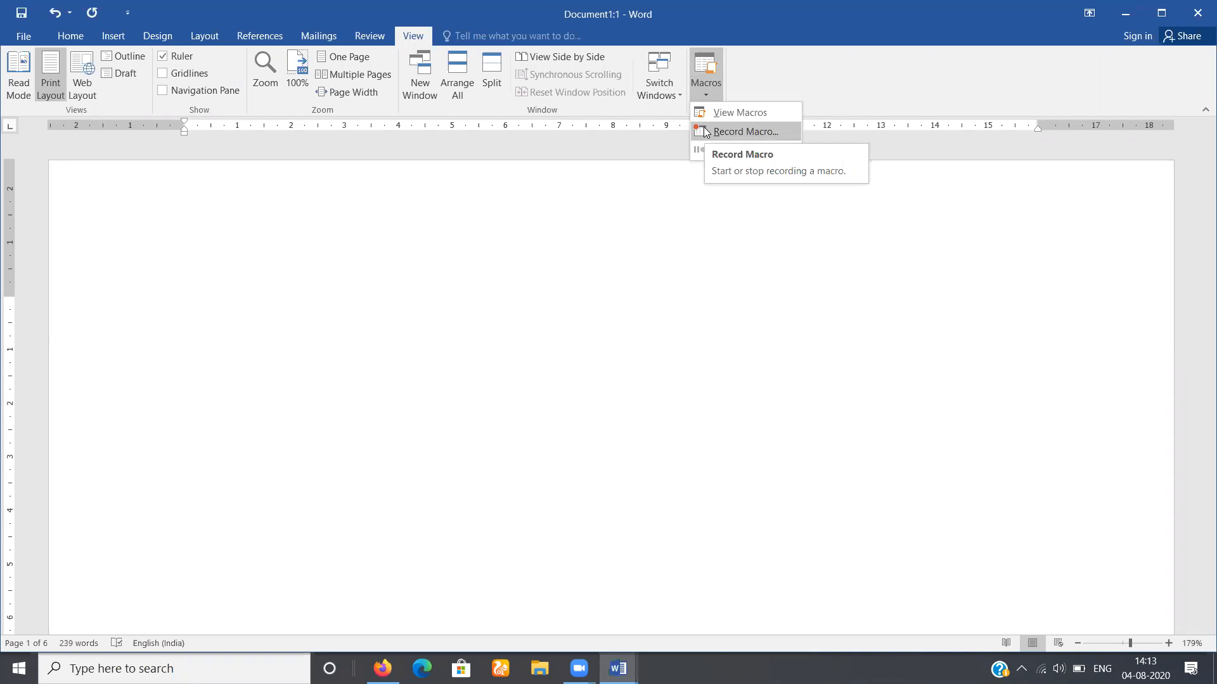
left_click(710, 112)
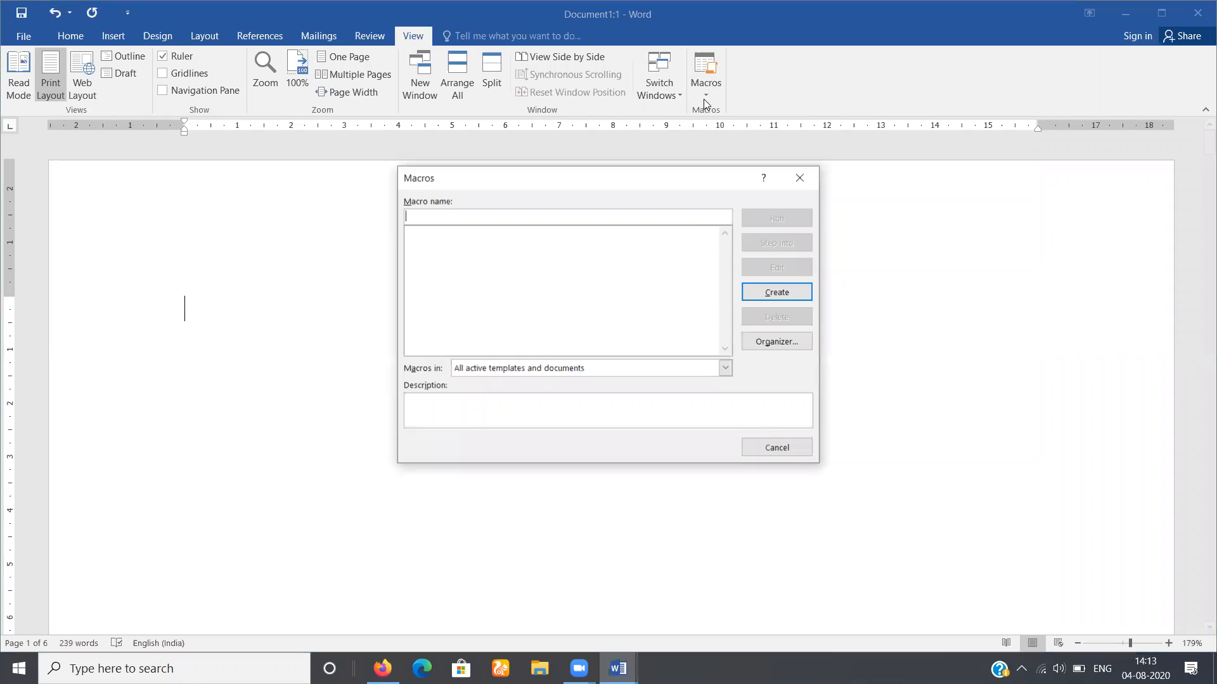
left_click(813, 173)
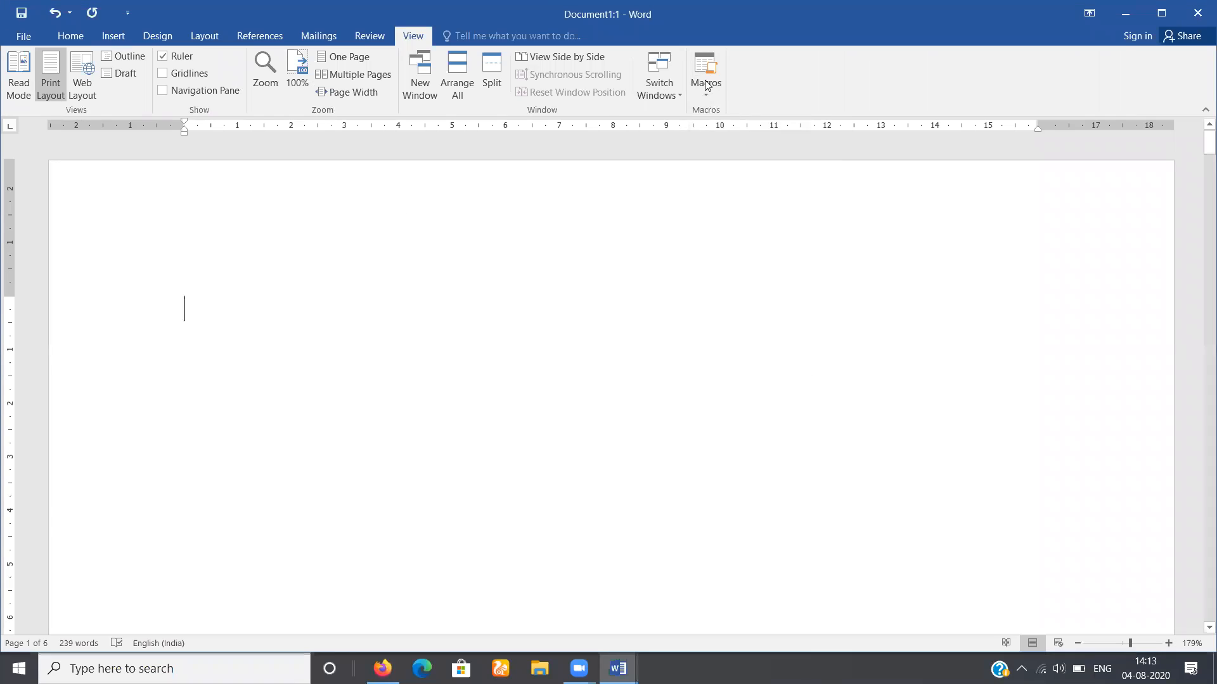
- Start recording a new macro named Macro1, stored in All Documents (Normal.dotm), with Ctrl+S assigned as its keyboard shortcut
left_click(706, 86)
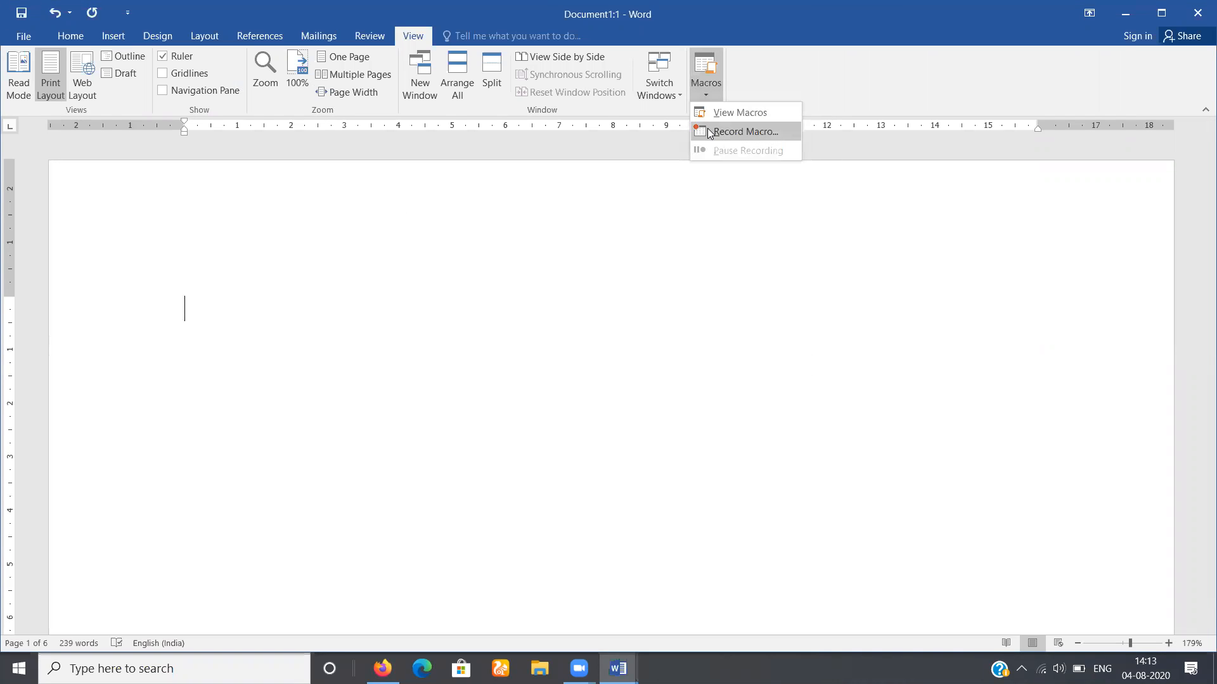
left_click(709, 131)
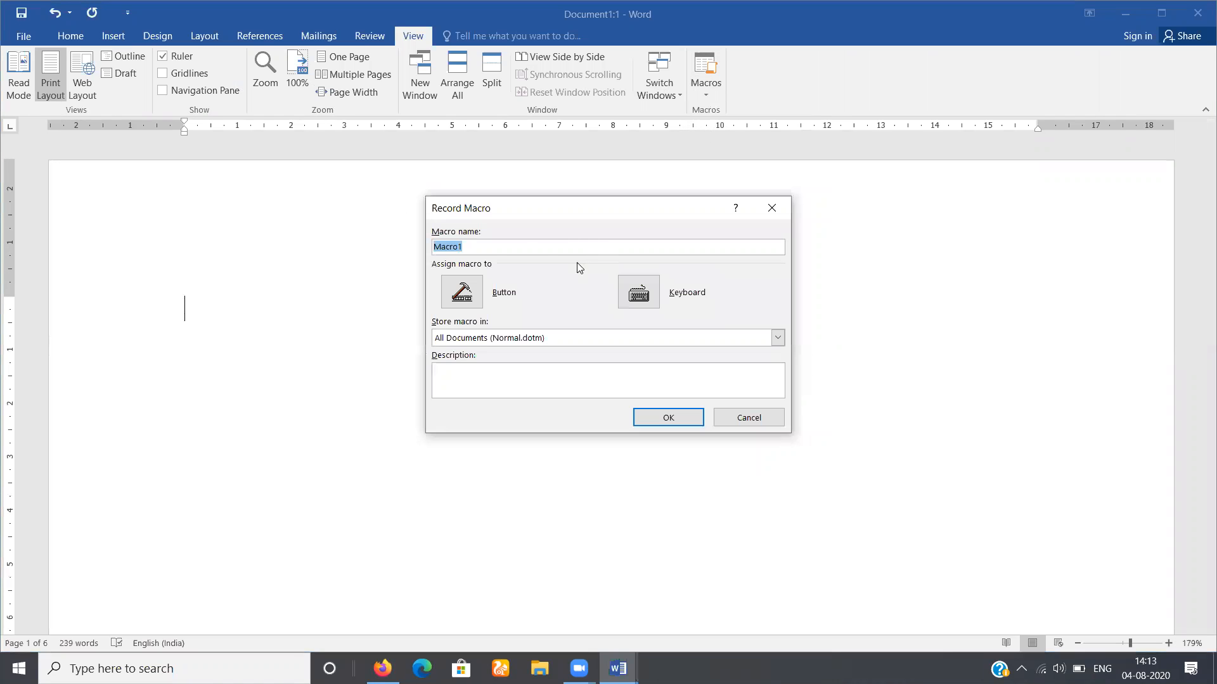
left_click(653, 293)
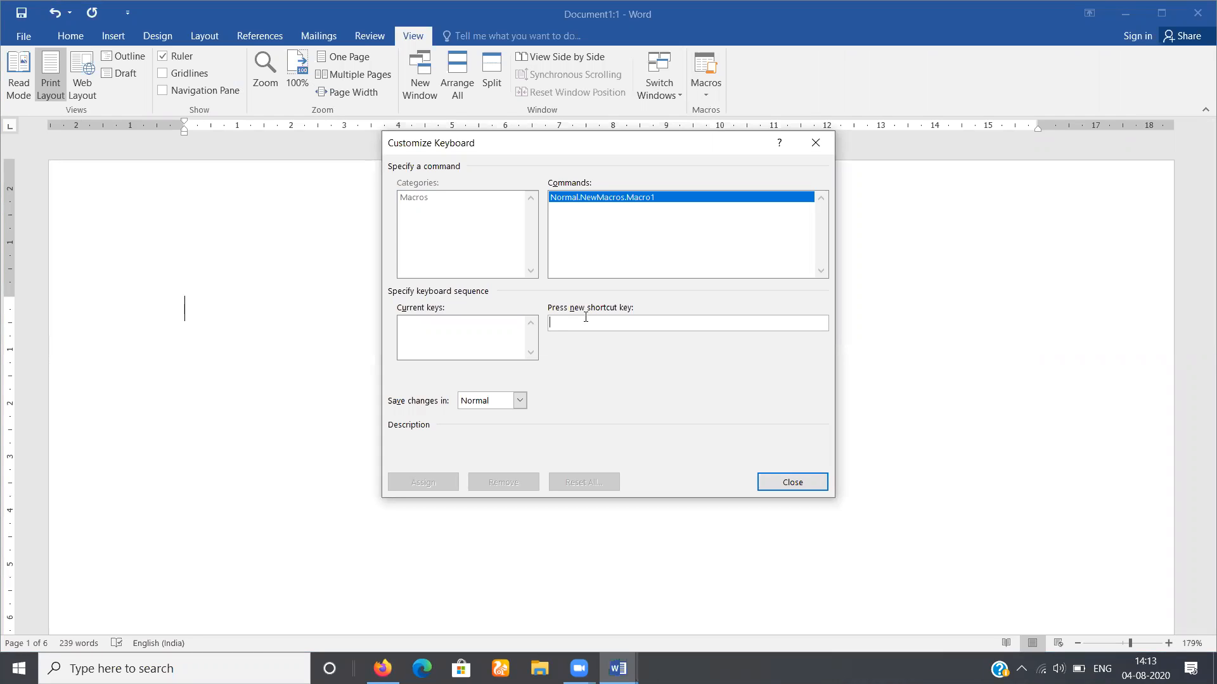
key("ctrl+n")
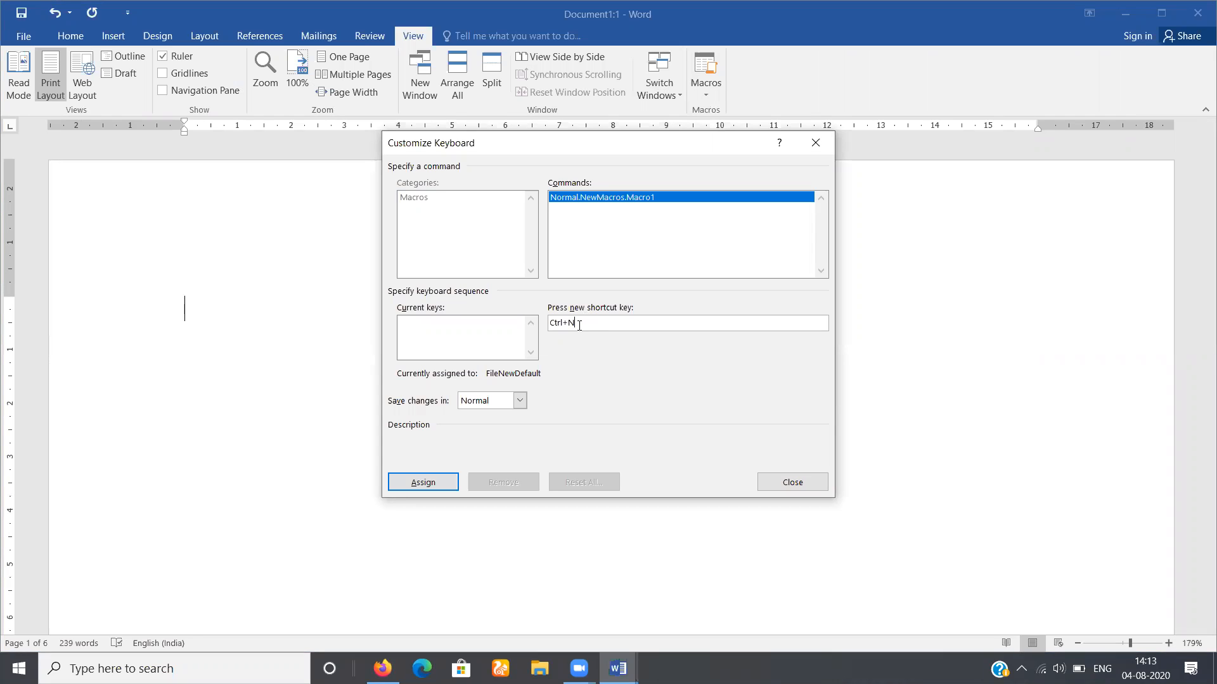
key("BackSpace")
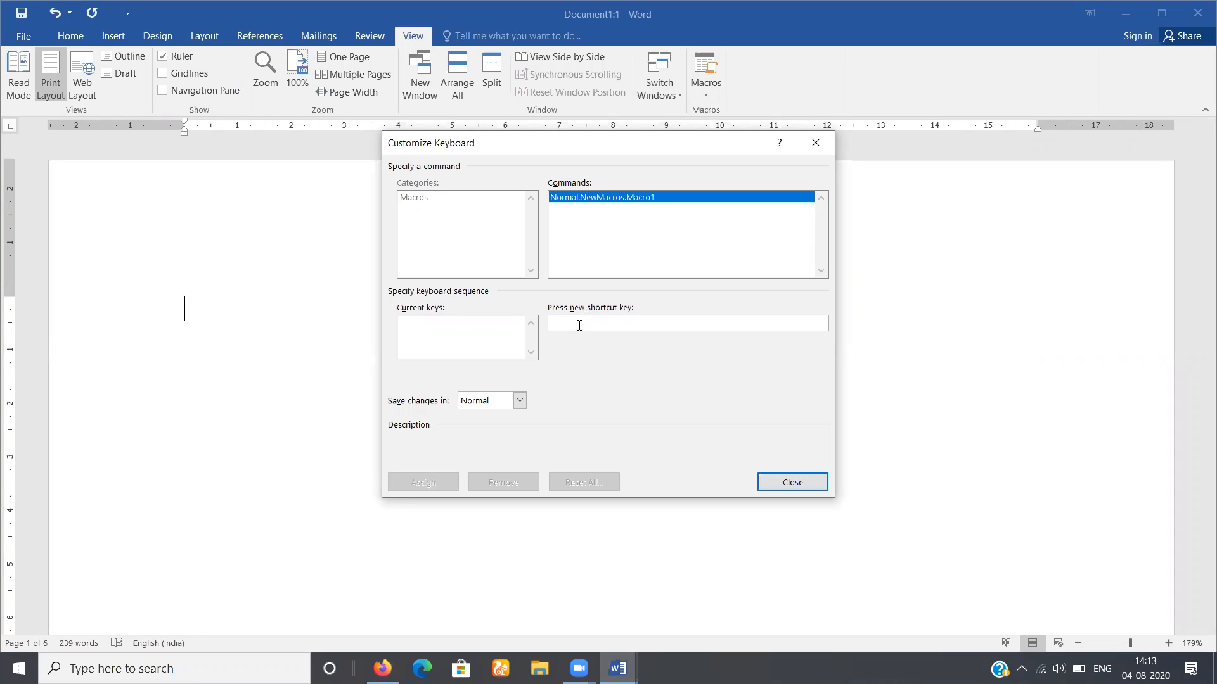
key("ctrl+s")
left_click(421, 482)
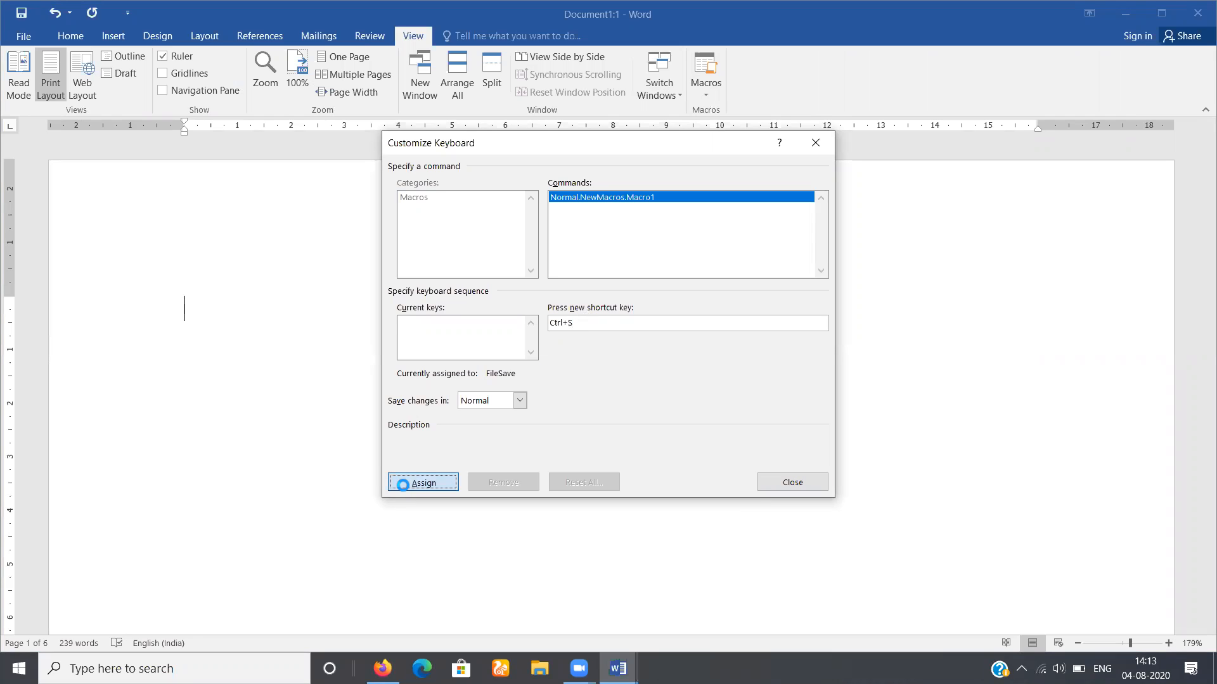
left_click(774, 482)
- Enter "hey good afternoon to all of you this is your basics class hope you are enjoying it" and stop the macro recording
type("hey")
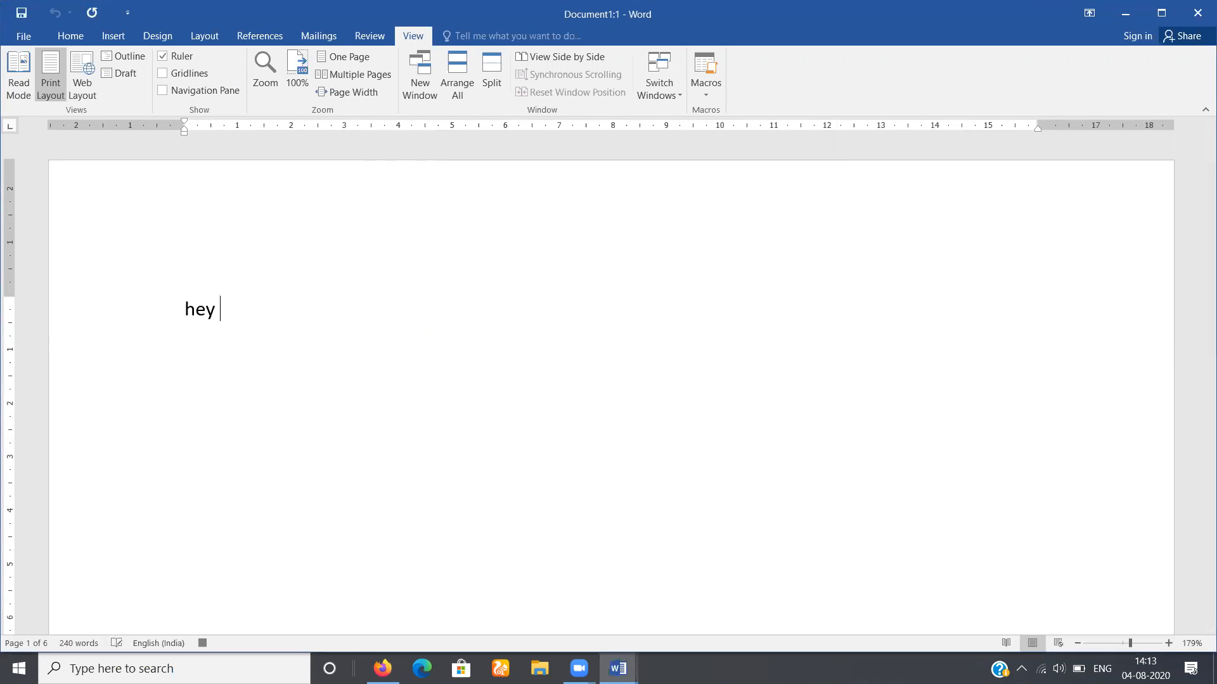
type(" goof")
key("BackSpace")
type("d afternoon to all")
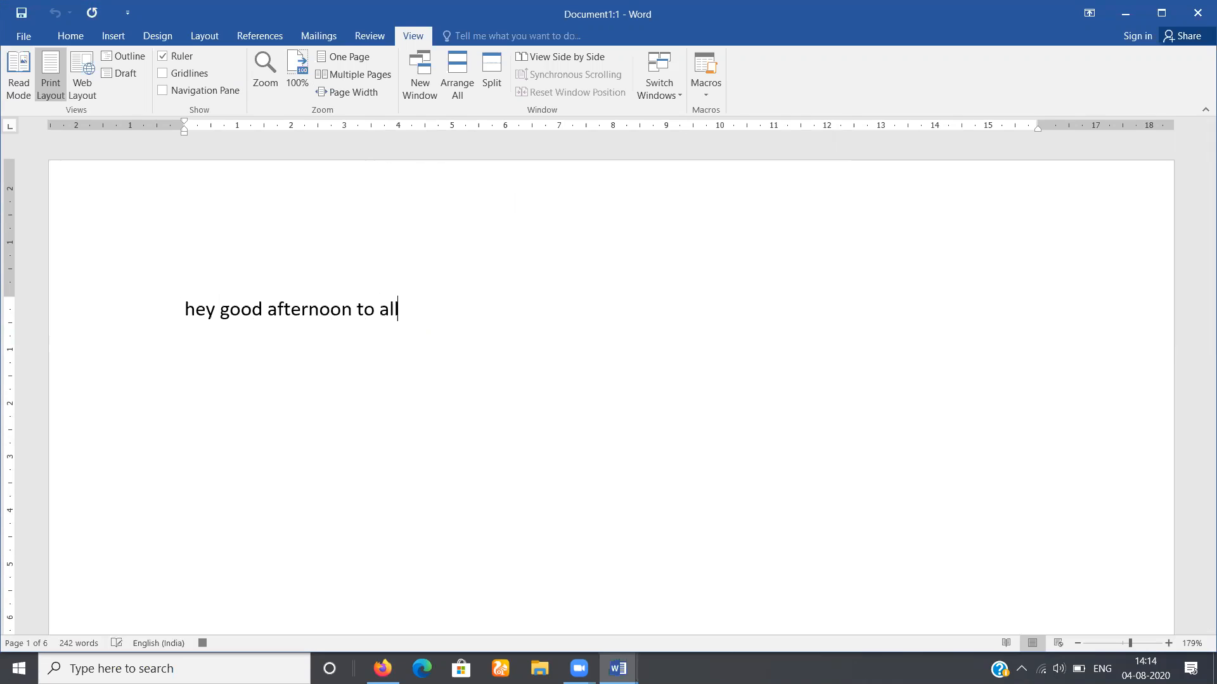
type(" of you this is your ")
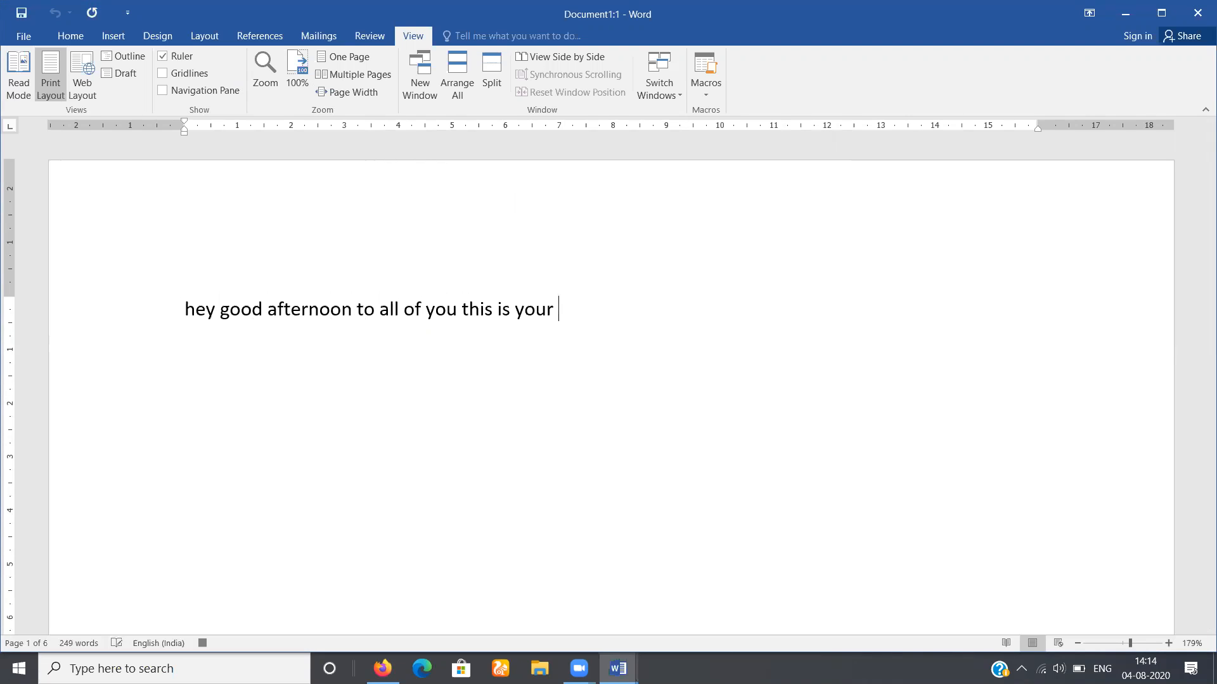
type("basics class hope ")
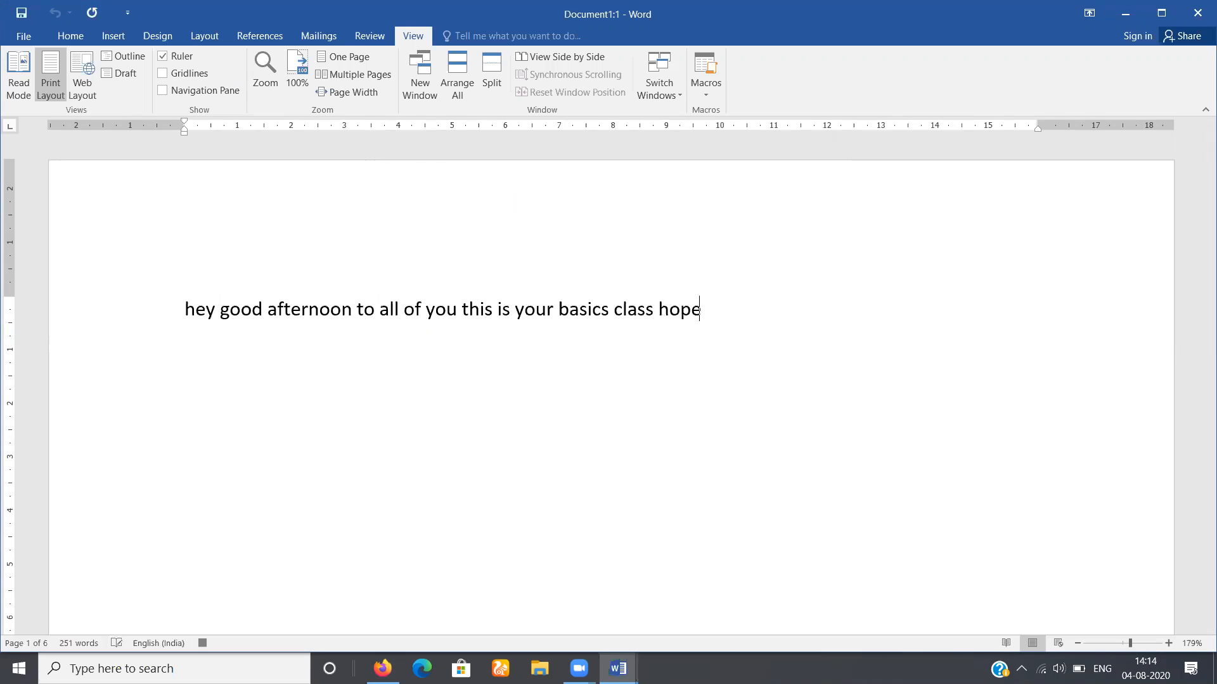
type("you are enjoyin")
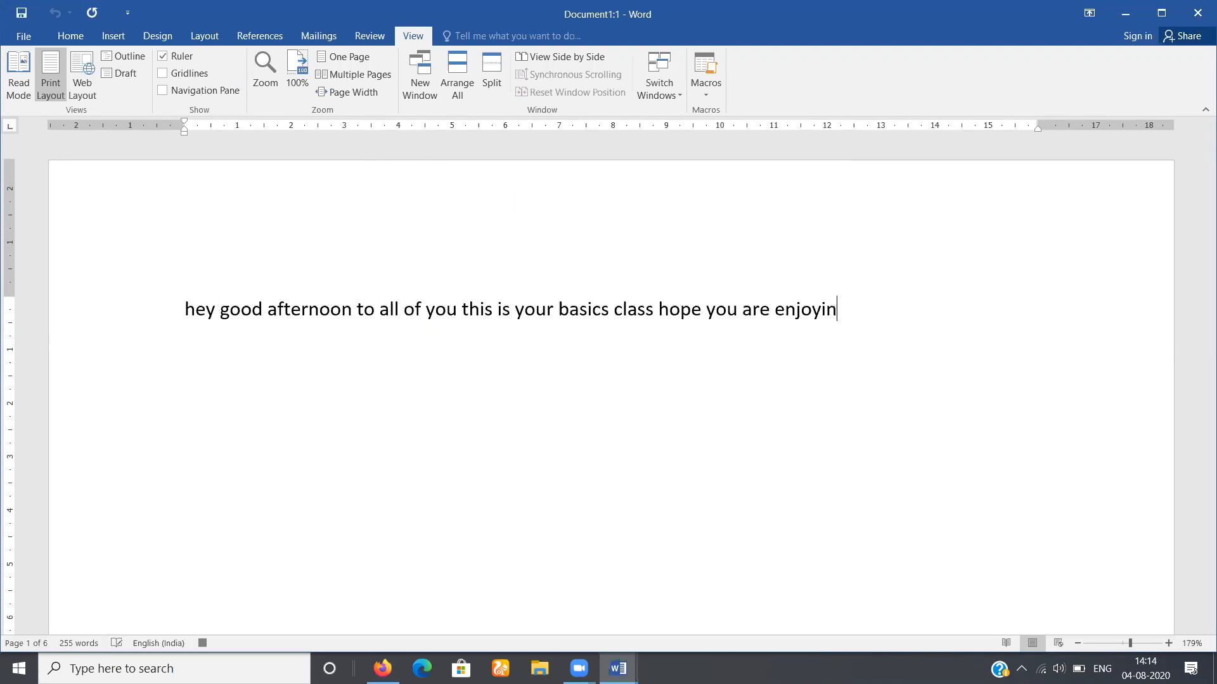
type("g it")
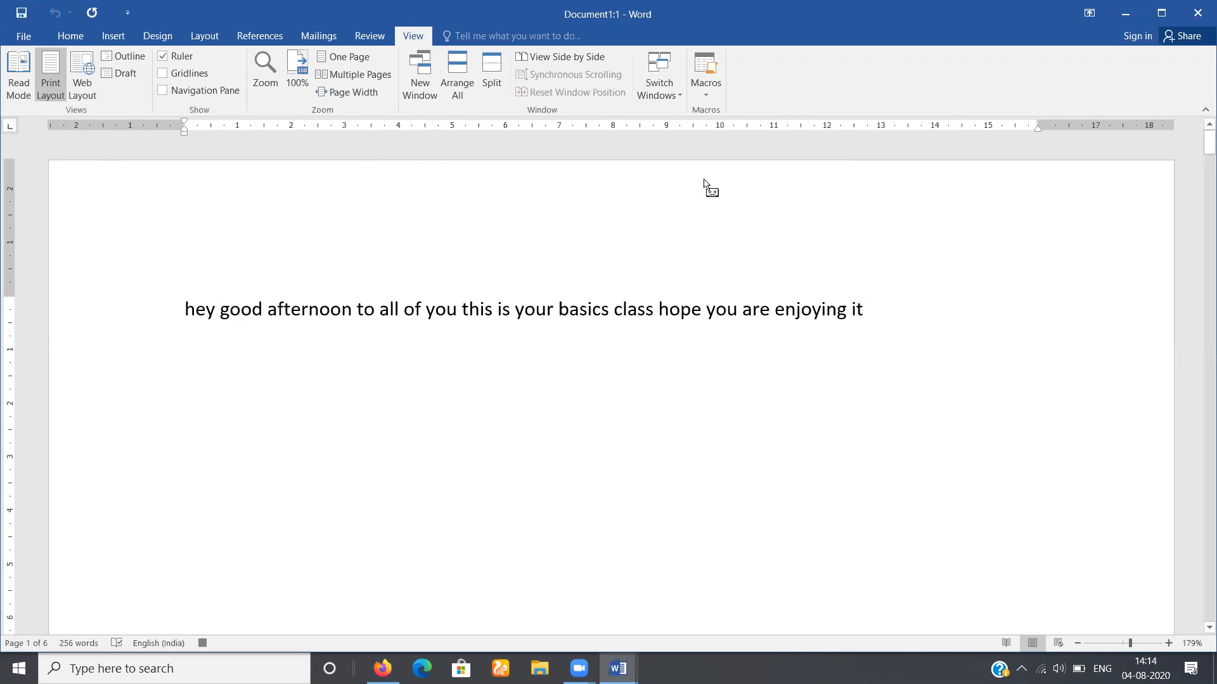
left_click(706, 93)
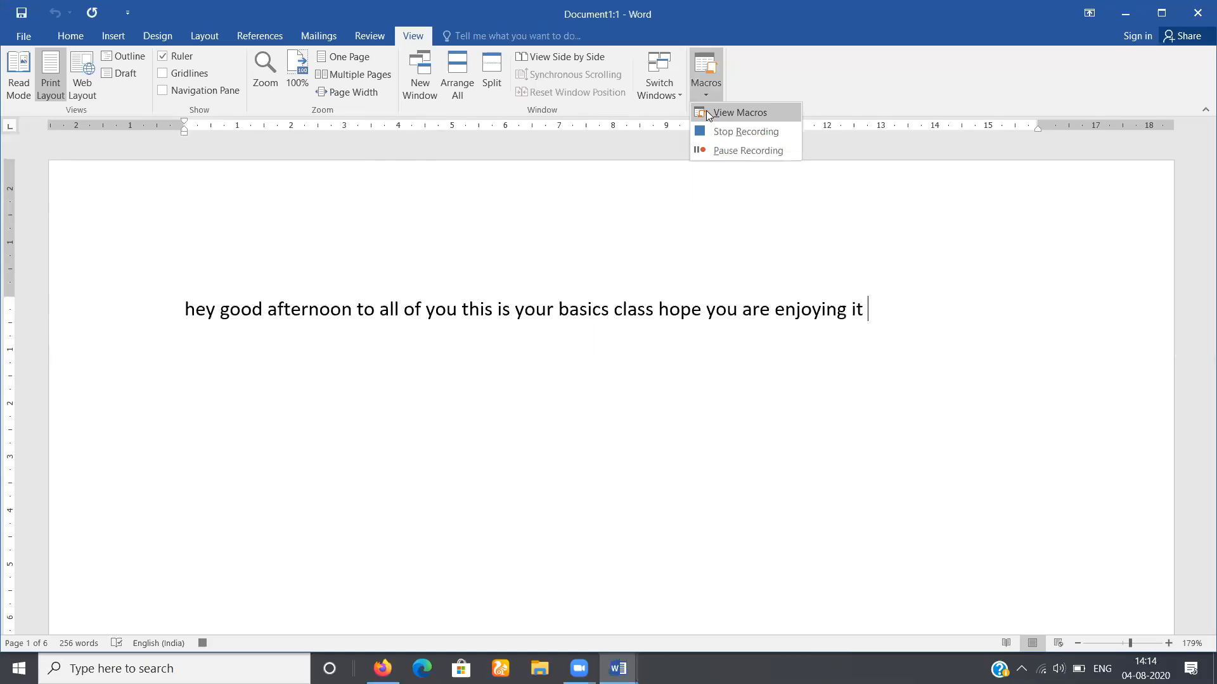
left_click(709, 126)
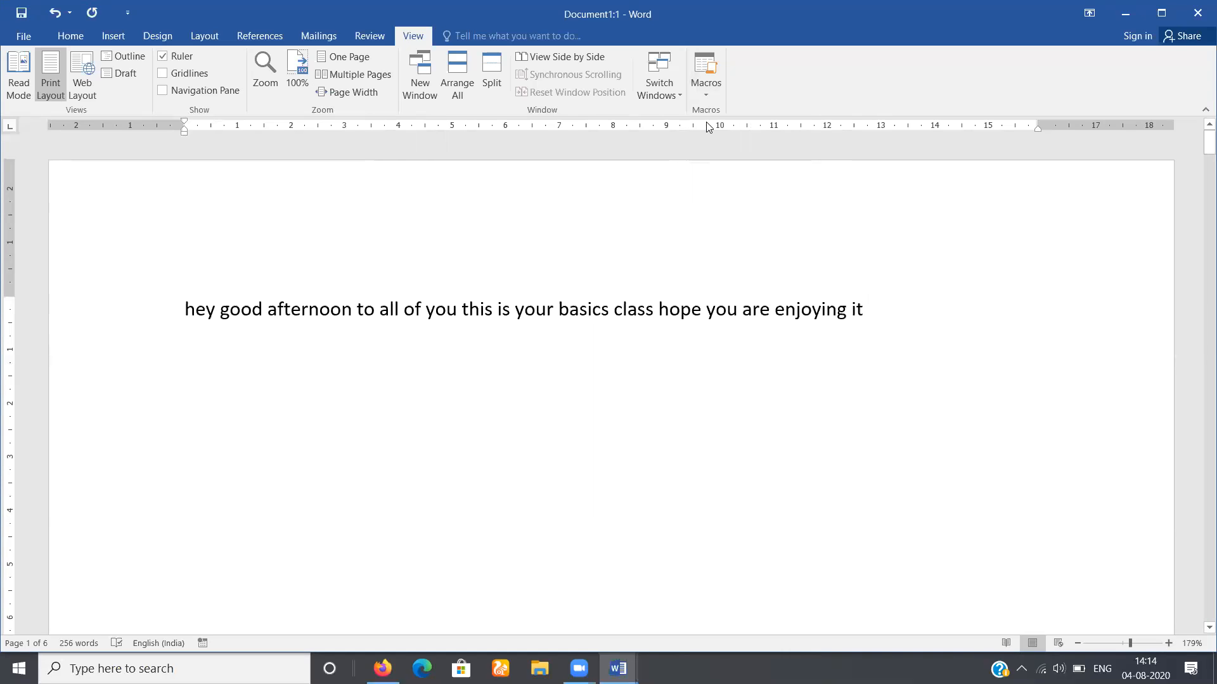
left_click(706, 92)
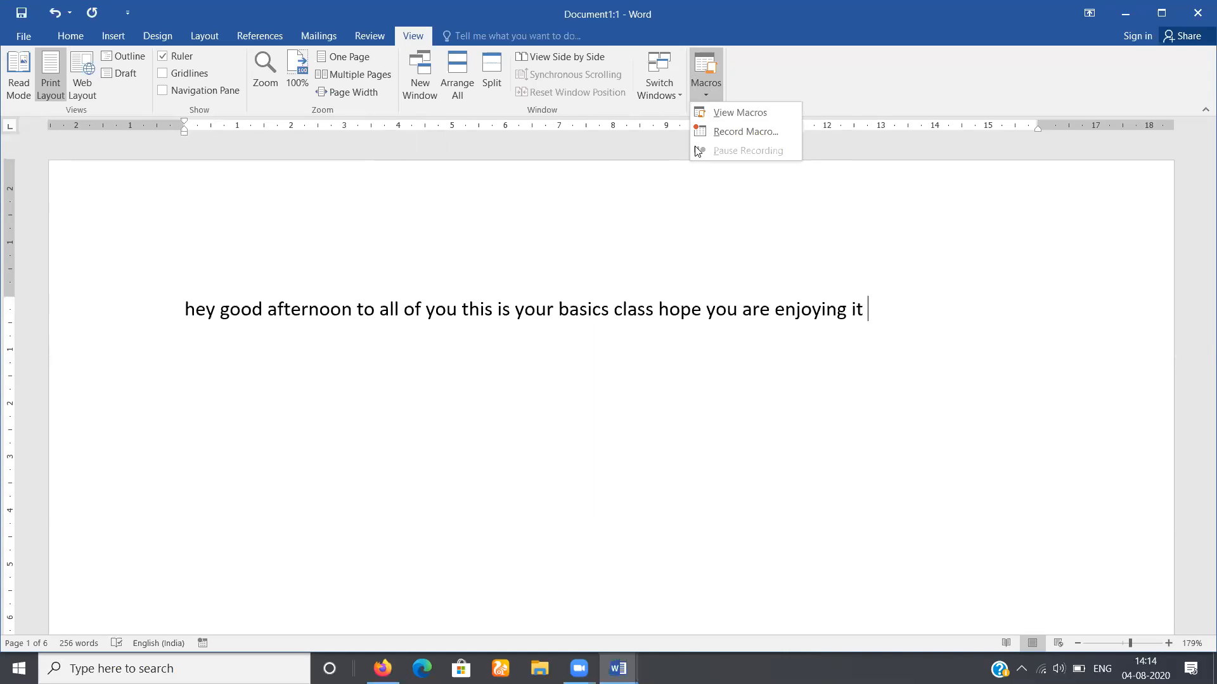
left_click(777, 295)
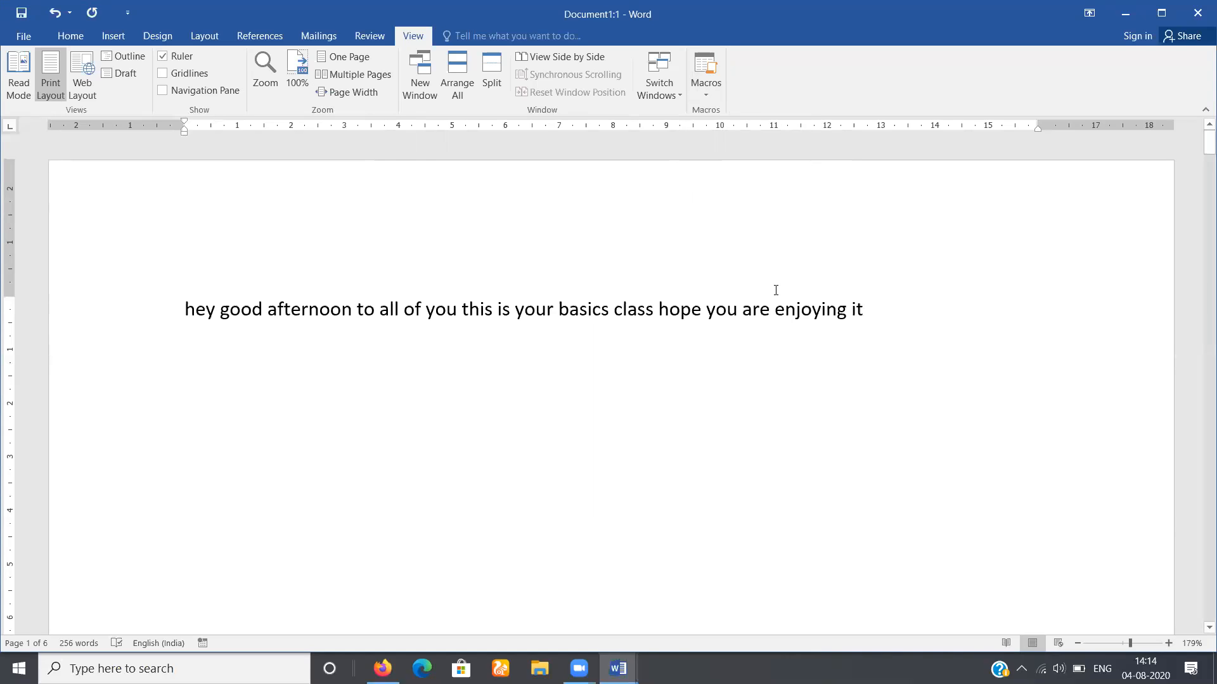
- Run the recorded macro two lines below the original sentence, repeating it until the text runs onto page 3
key("Return")
key("Return")
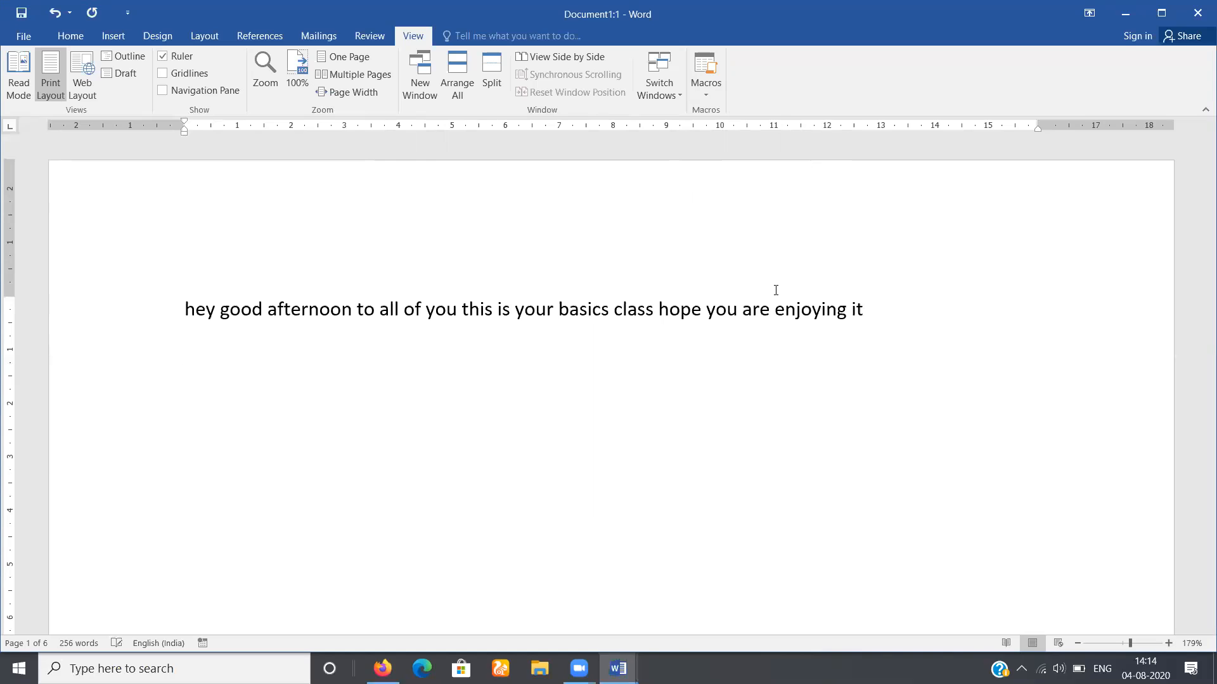
type("hey good afternoon to all of you this is your basics class hope you are enjoying it")
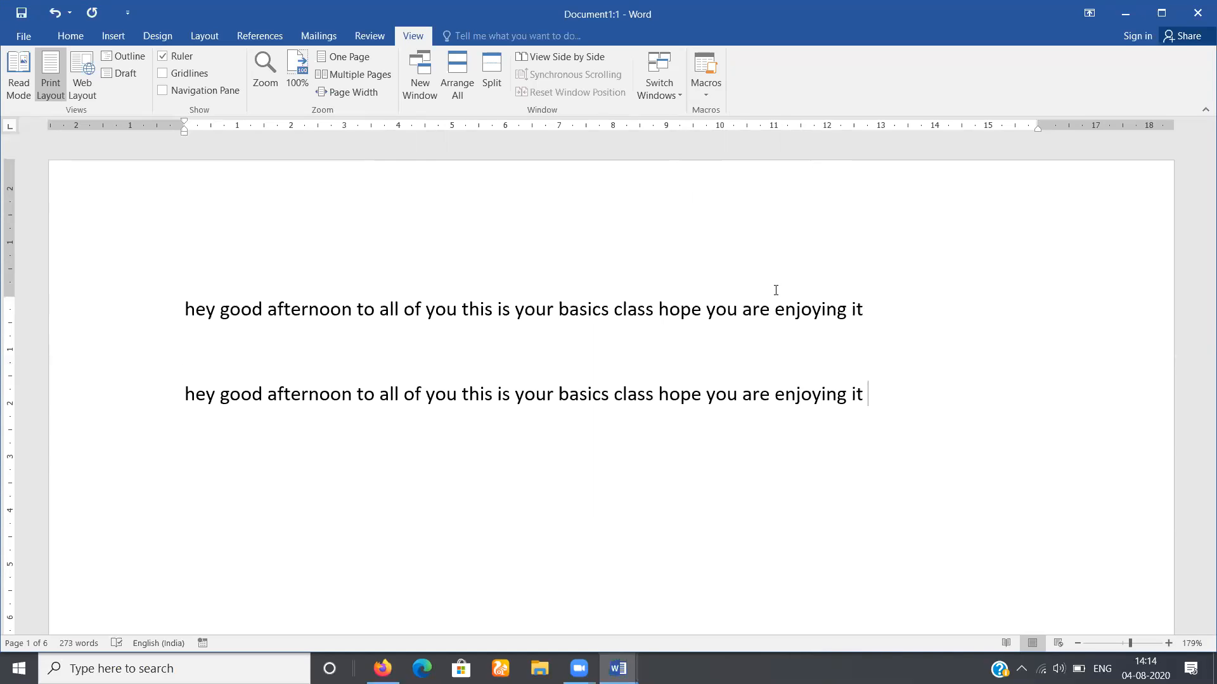
key("ctrl+Return")
type("hey good afternoon to all of you this is your basics class hope you are enjoying it")
type("hey good afternoon to all of you this is your basics class hope you are enjoying it")
key("ctrl+v")
key("ctrl+v")
key("ctrl+v")
key("ctrl+v")
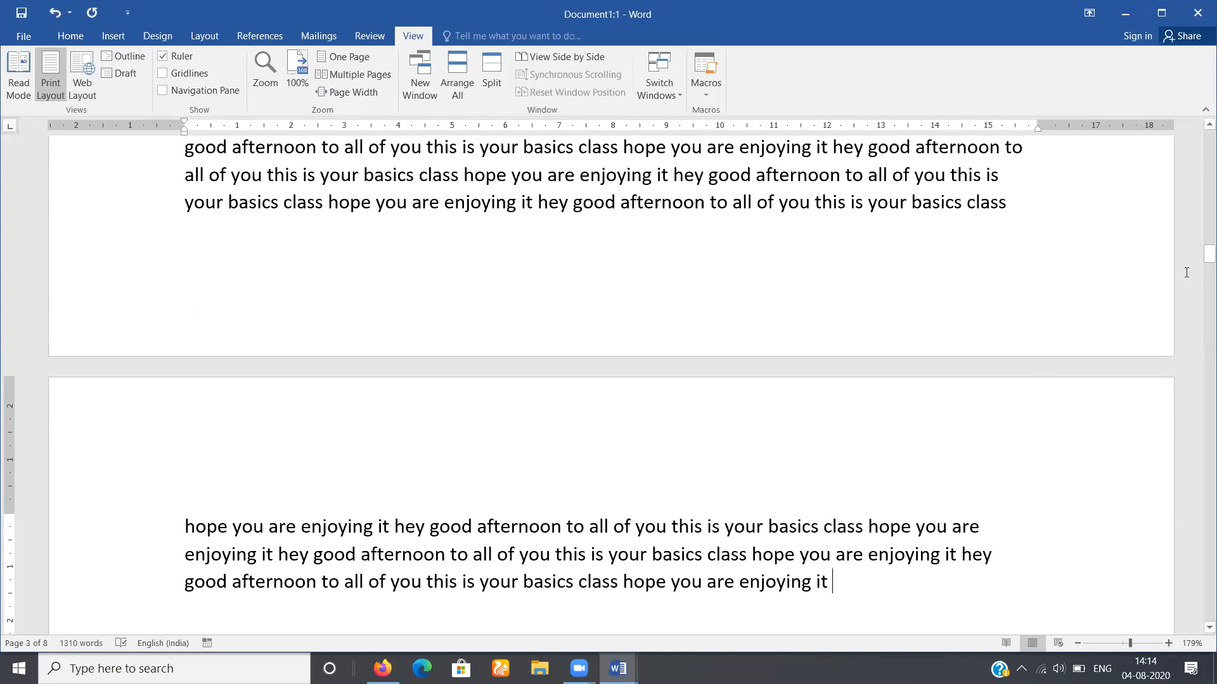
- Run the recorded macro once on blank page 5 of the document
left_click_drag(1208, 253, 1208, 354)
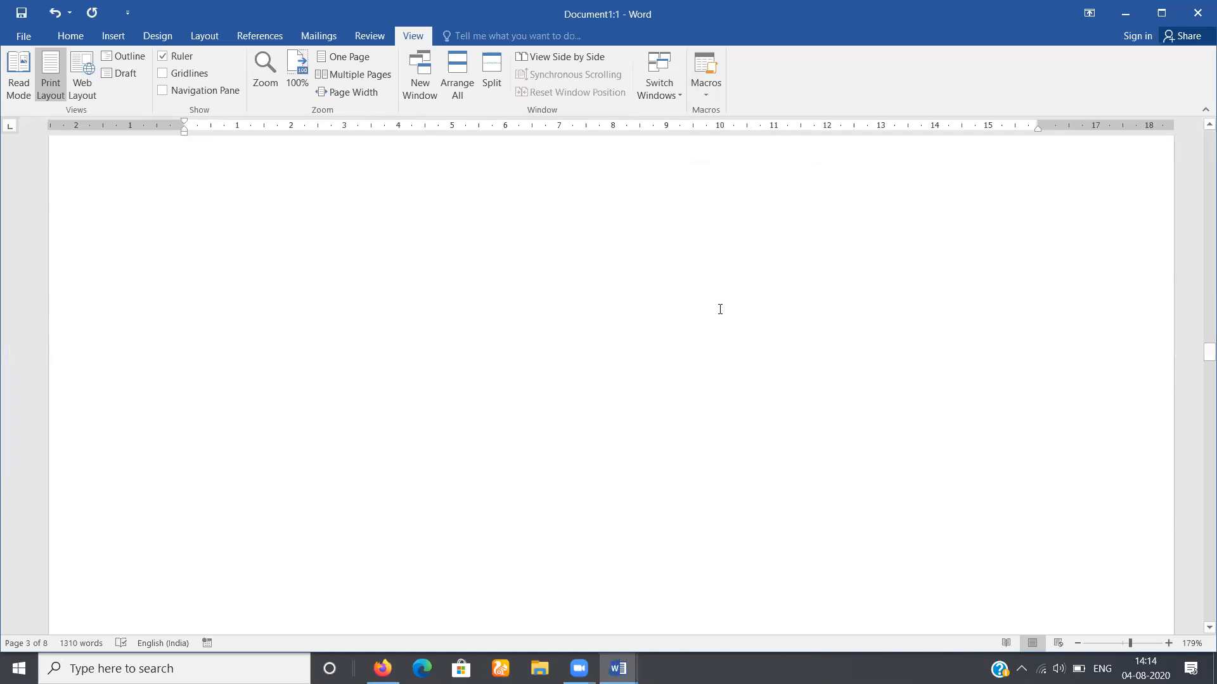
key("ctrl+z")
key("ctrl+z")
key("ctrl+y")
key("ctrl+y")
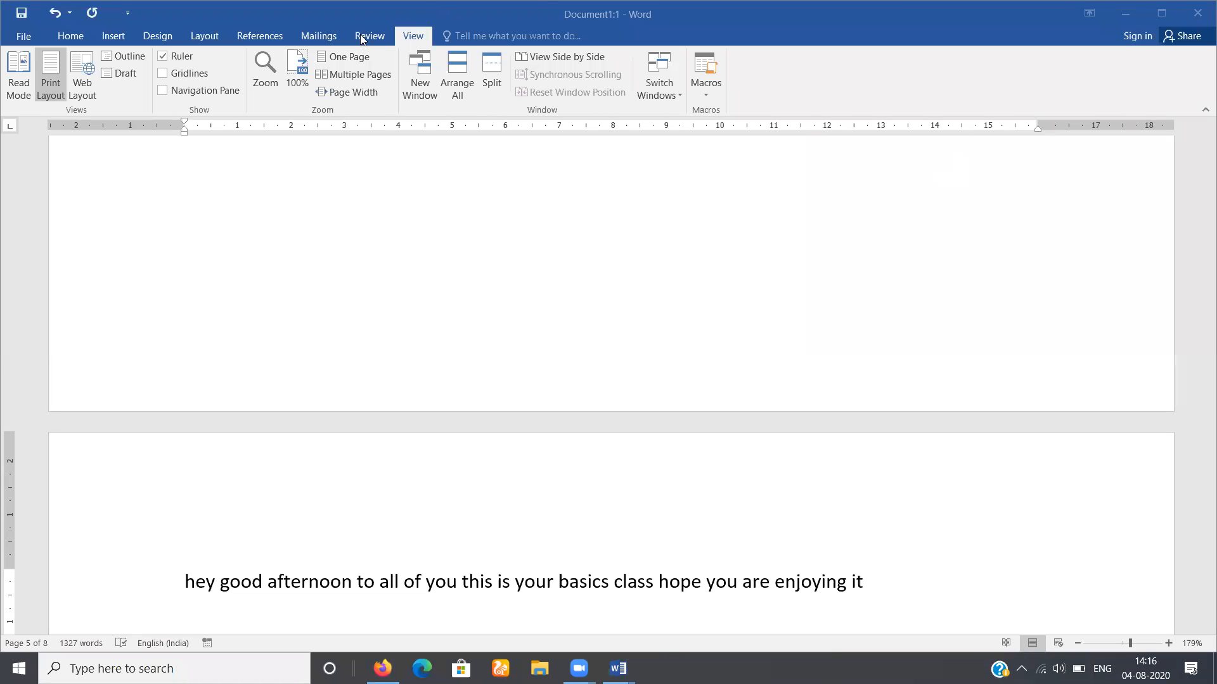
- Create a new blank document and fill it with sample text generated by =rand()
left_click(257, 33)
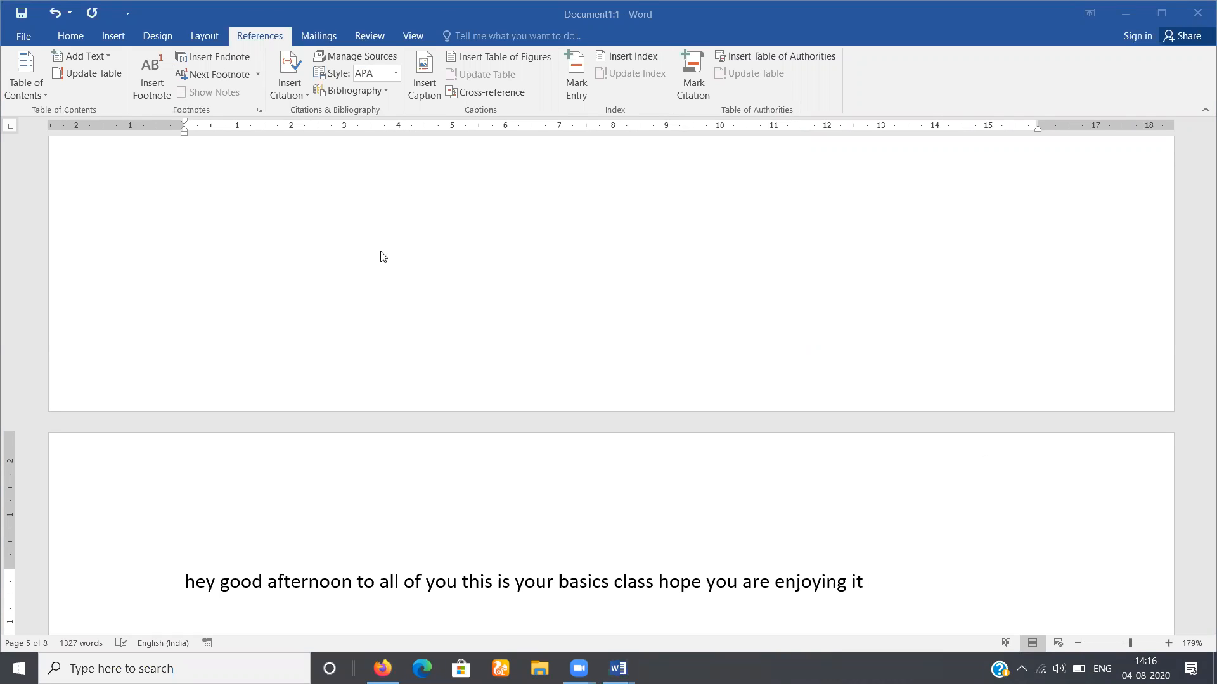
left_click(17, 37)
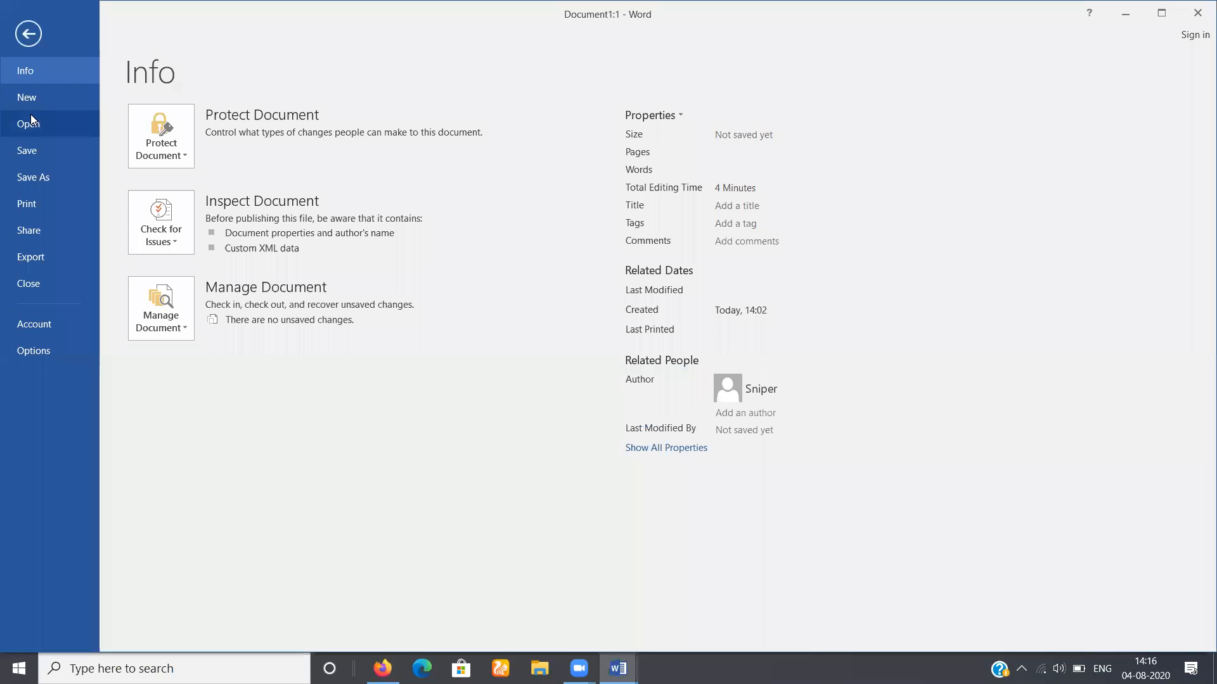
left_click(44, 101)
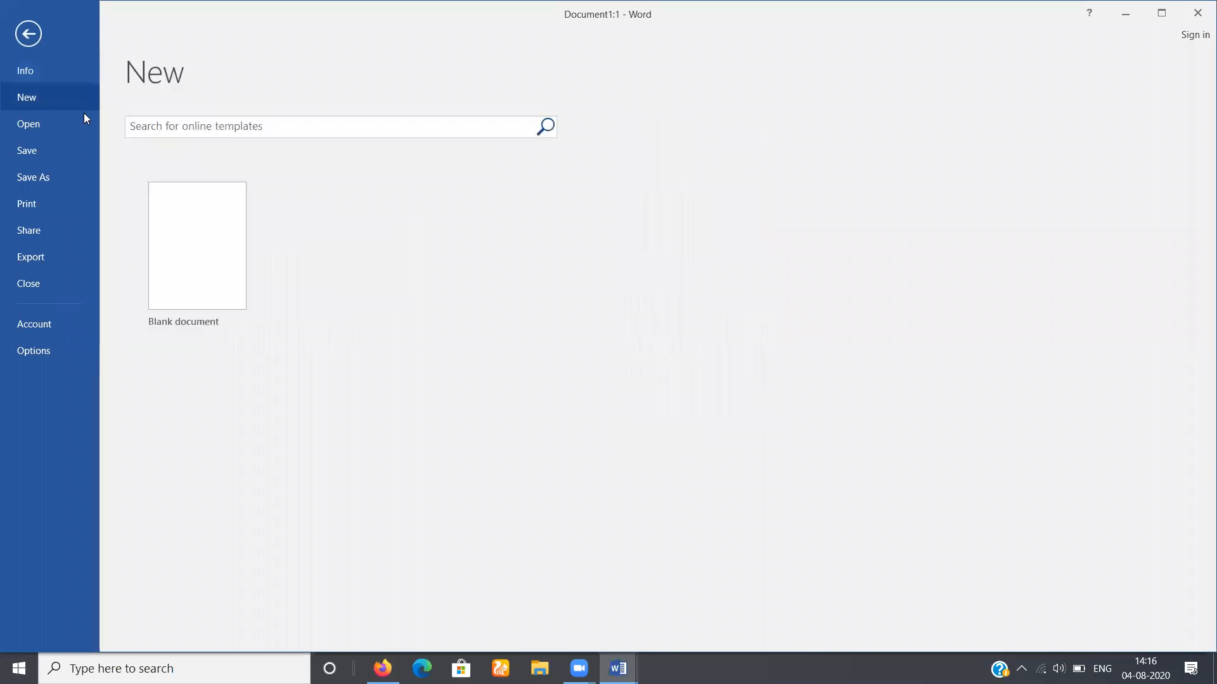
left_click(188, 224)
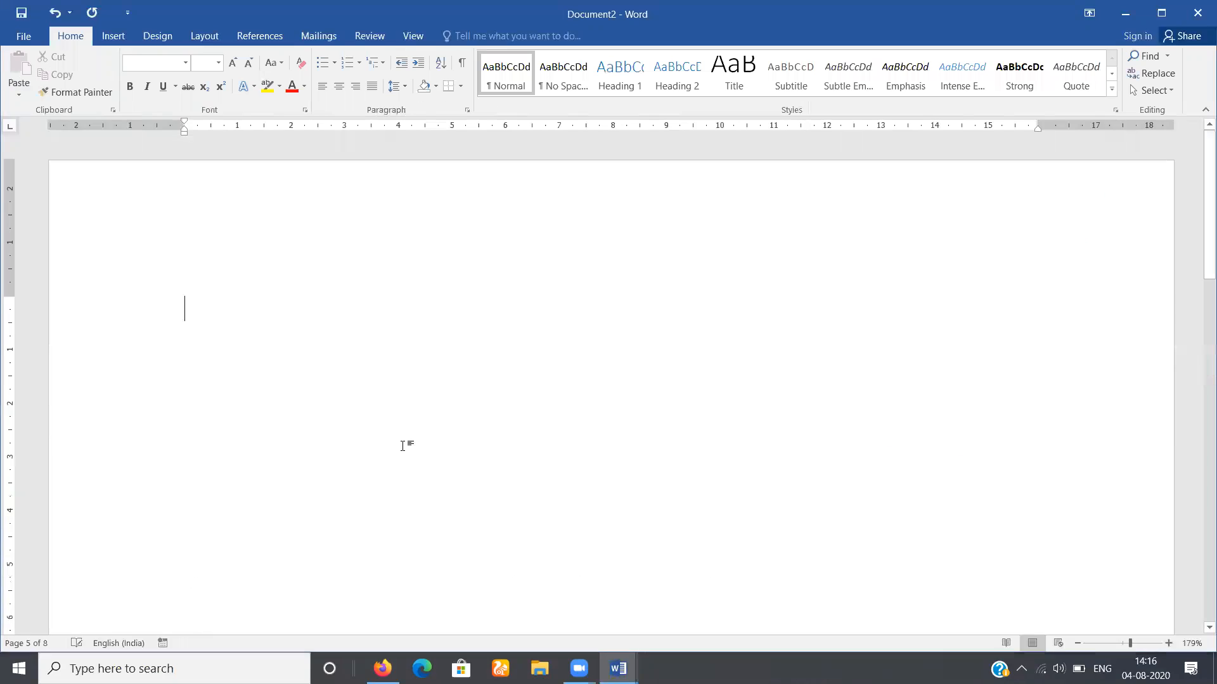
type("=rand()")
key("Return")
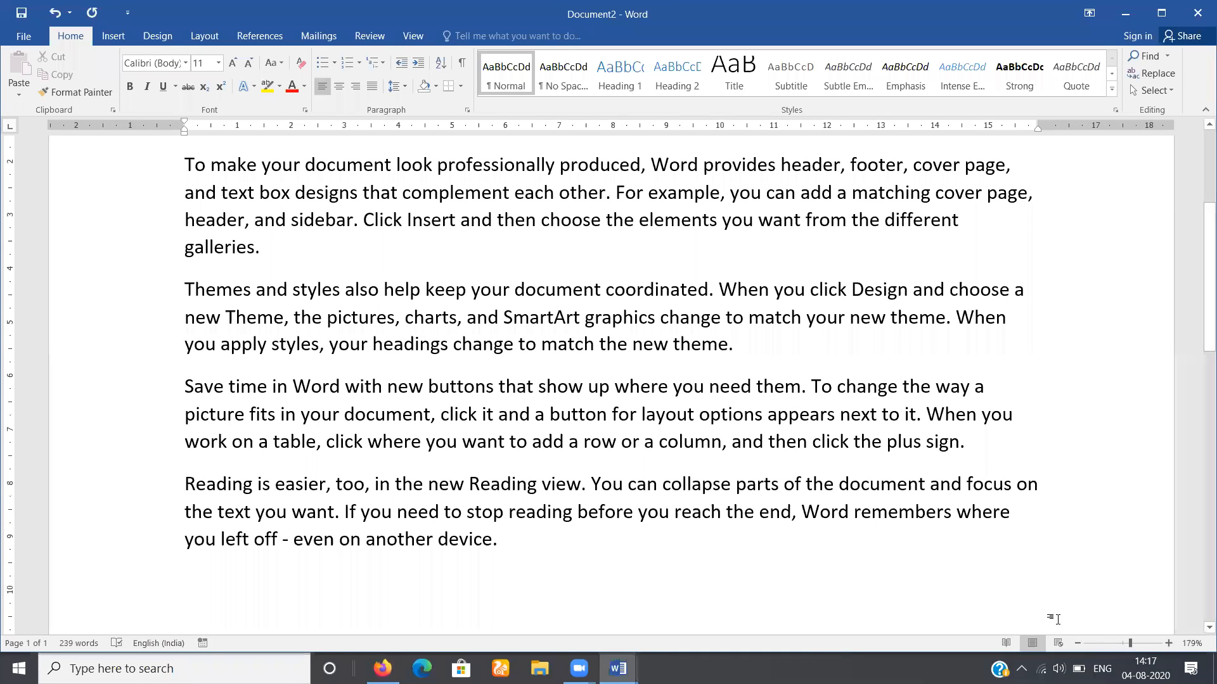
- Set the new document's zoom to 130% and return to the beginning of the sample text
left_click(1083, 642)
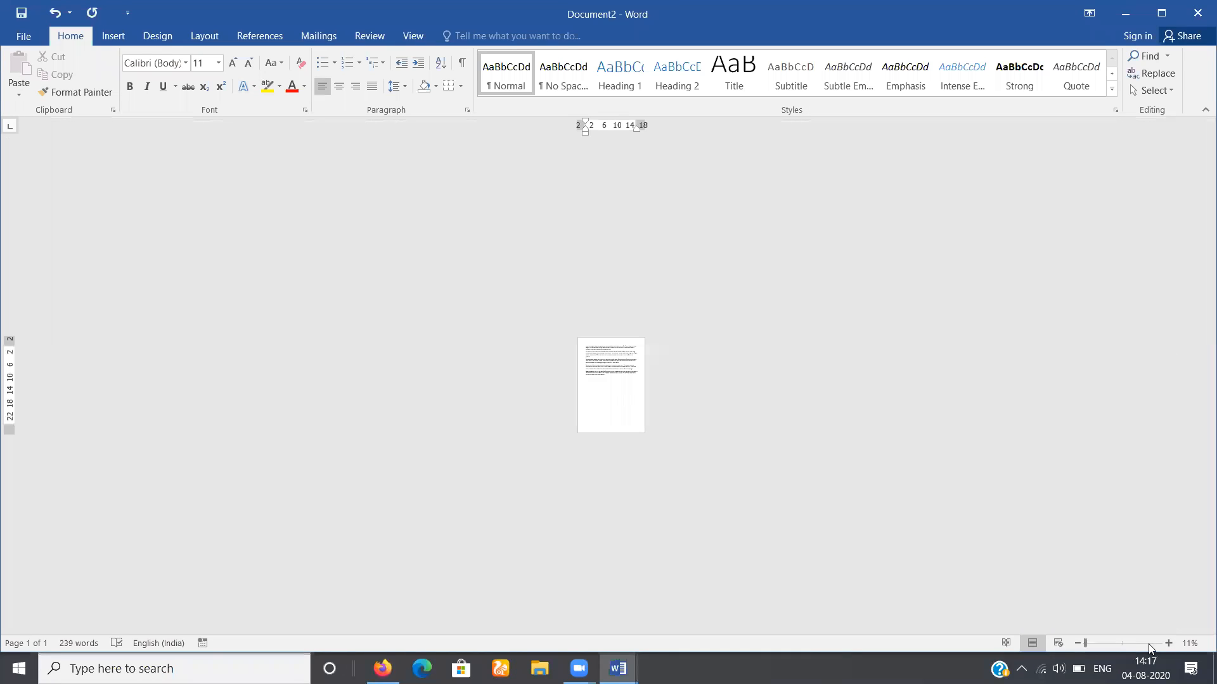
left_click(1168, 643)
left_click(1169, 643)
left_click(1168, 643)
left_click(1169, 644)
left_click(1169, 643)
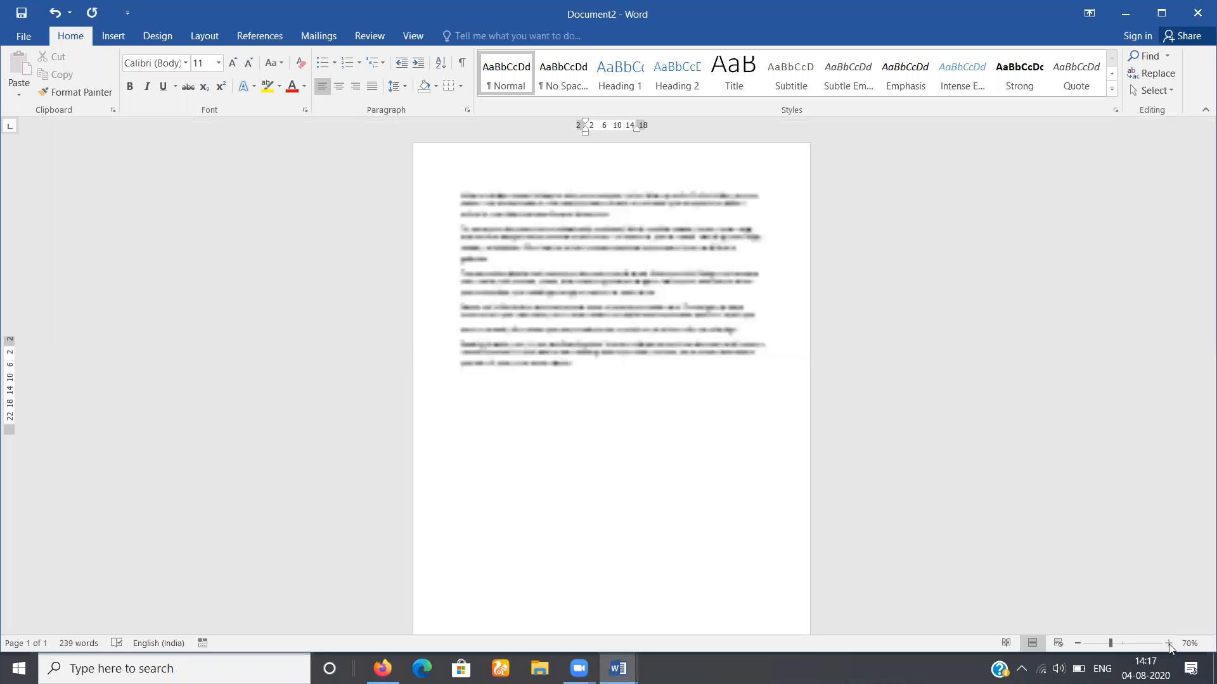
left_click(1169, 643)
left_click(1168, 643)
left_click(1168, 643)
left_click(1168, 643)
left_click(1169, 643)
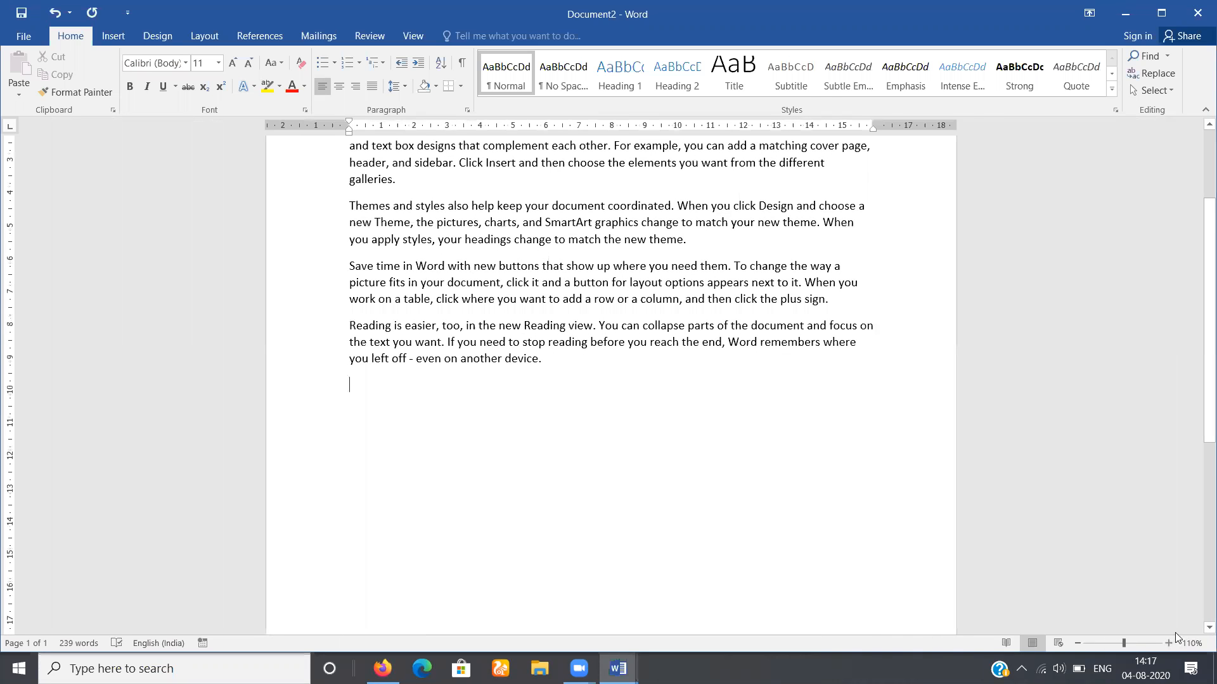
left_click(1168, 643)
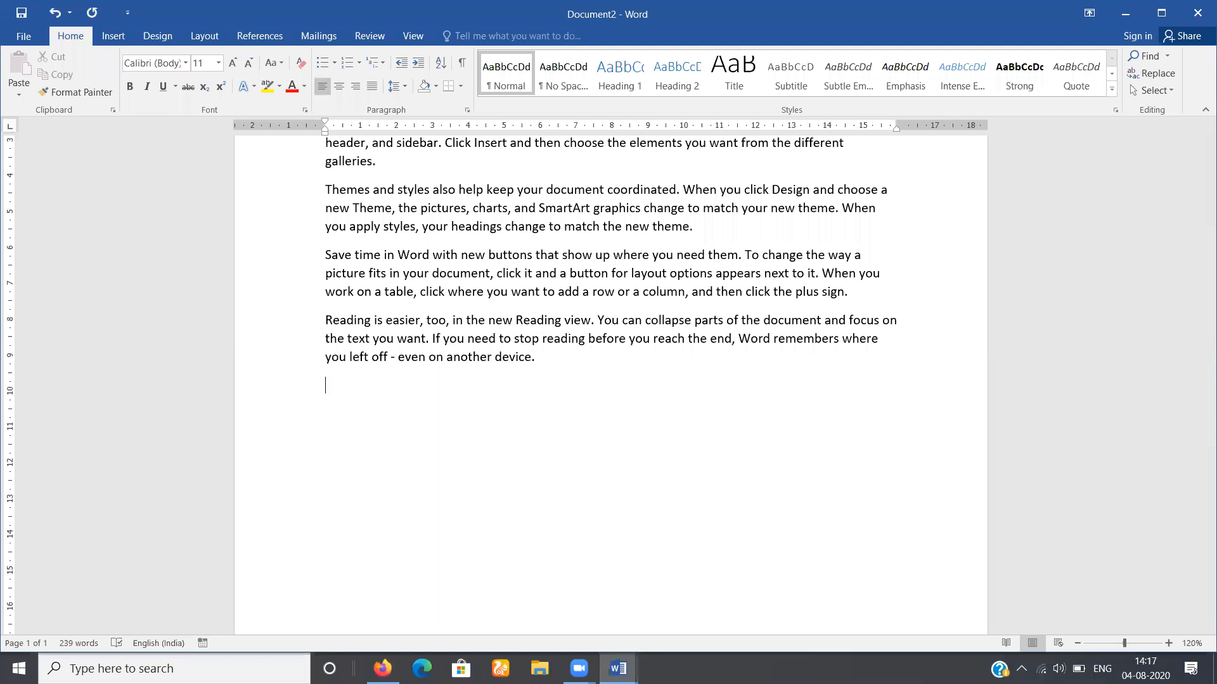
left_click(1168, 643)
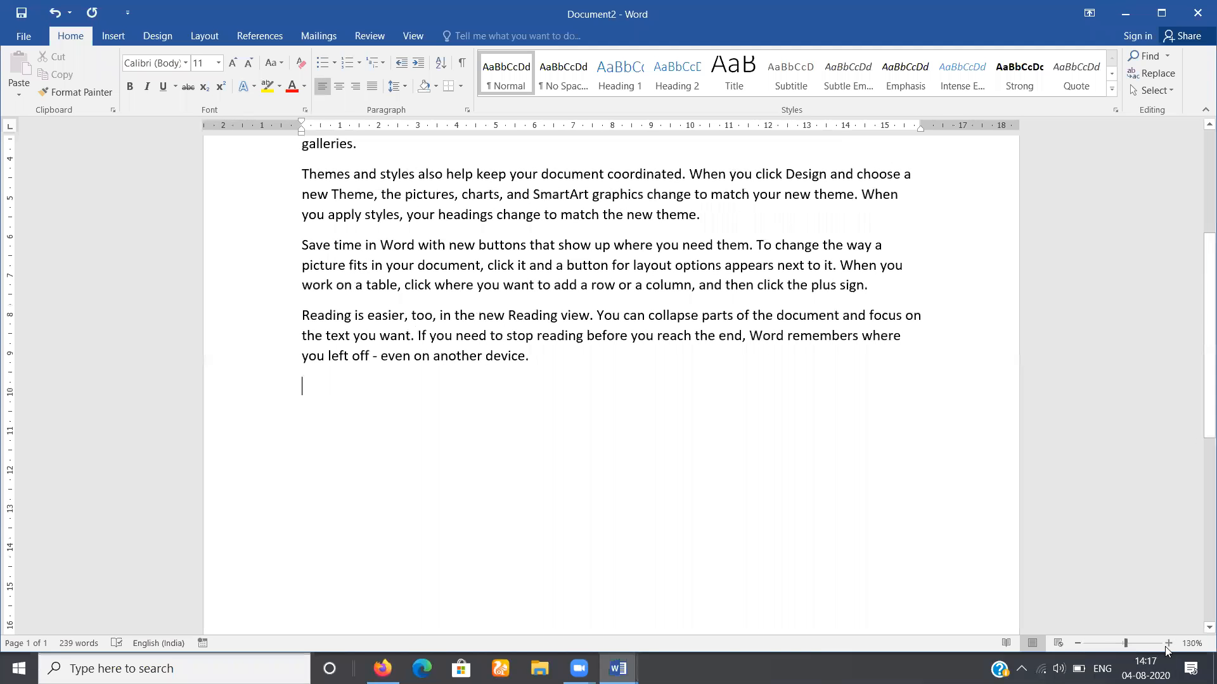
scroll(1200, 244, "up", 3)
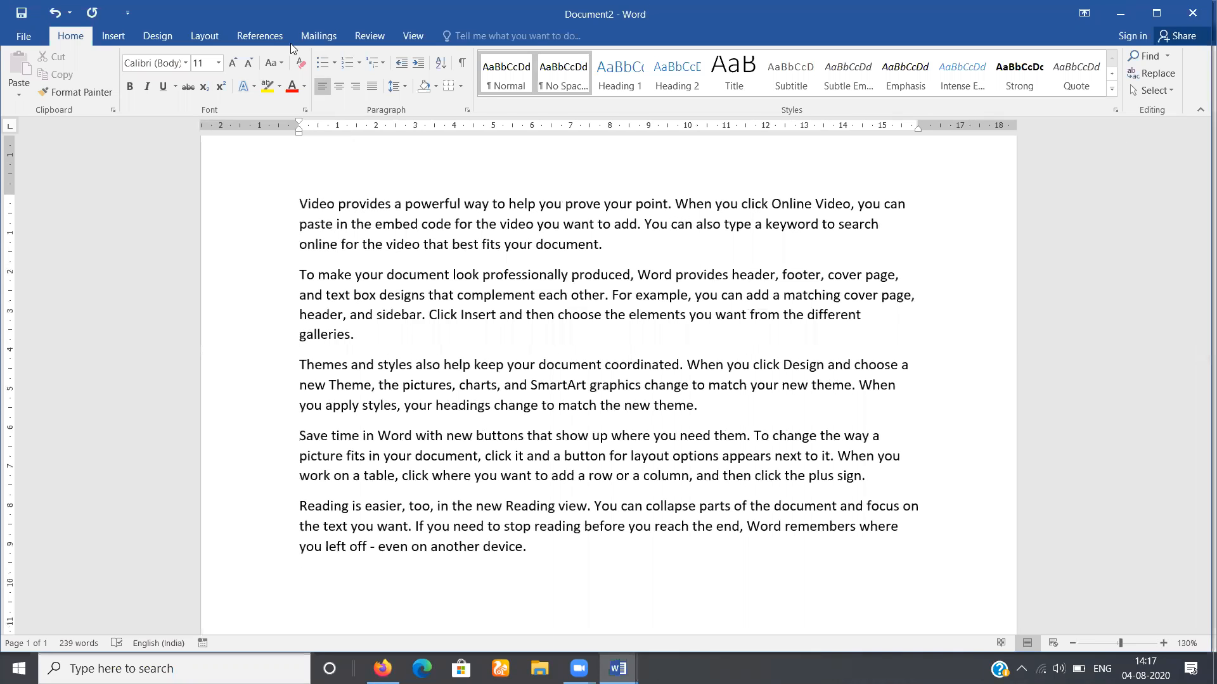
- Insert a footnote after the word "powerful" in the first paragraph with the text "This is my footnote 1"
left_click(260, 35)
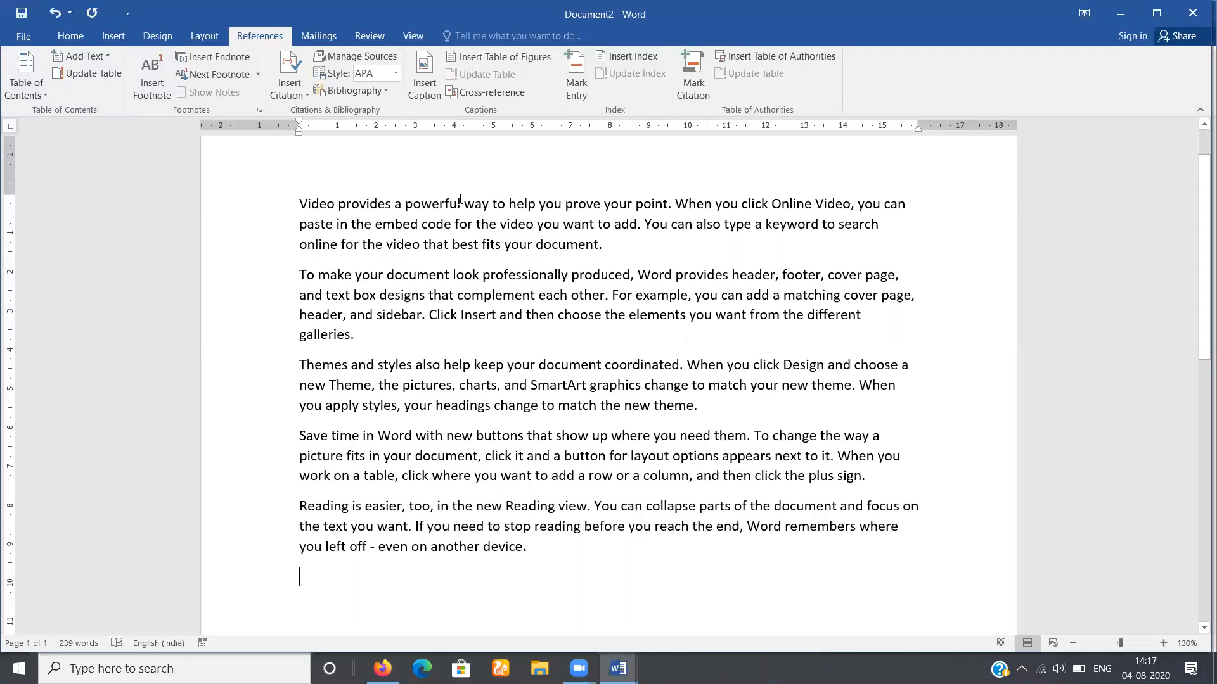
left_click_drag(461, 203, 402, 208)
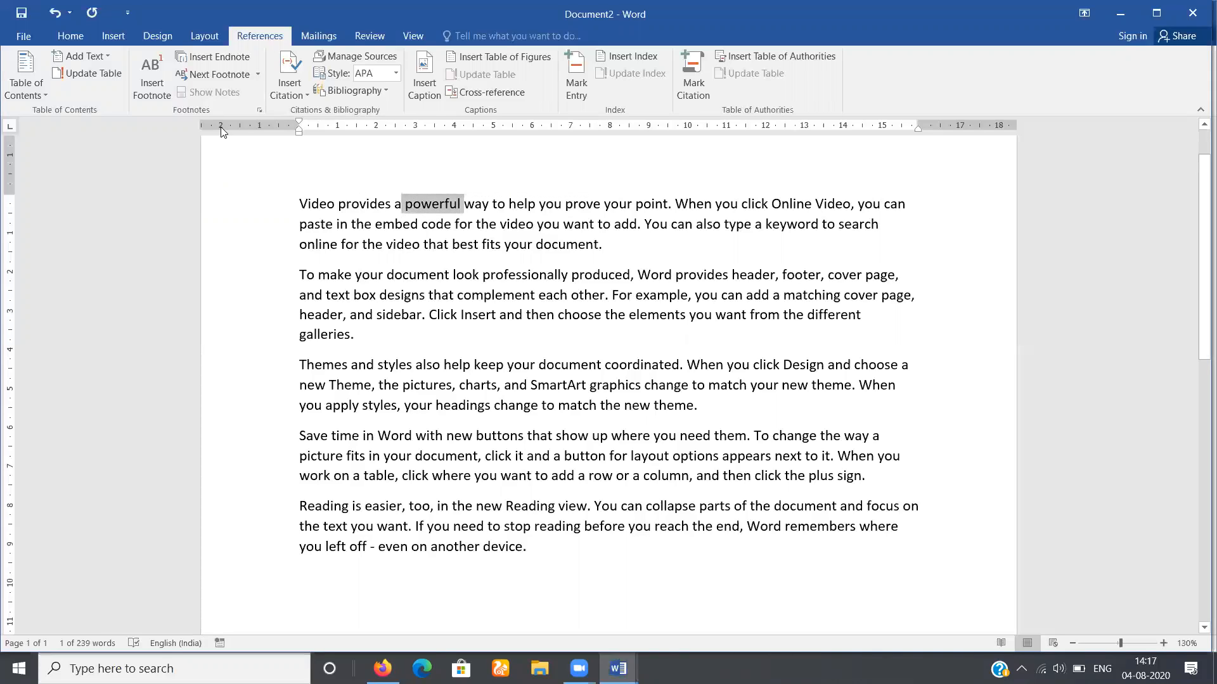
left_click(152, 71)
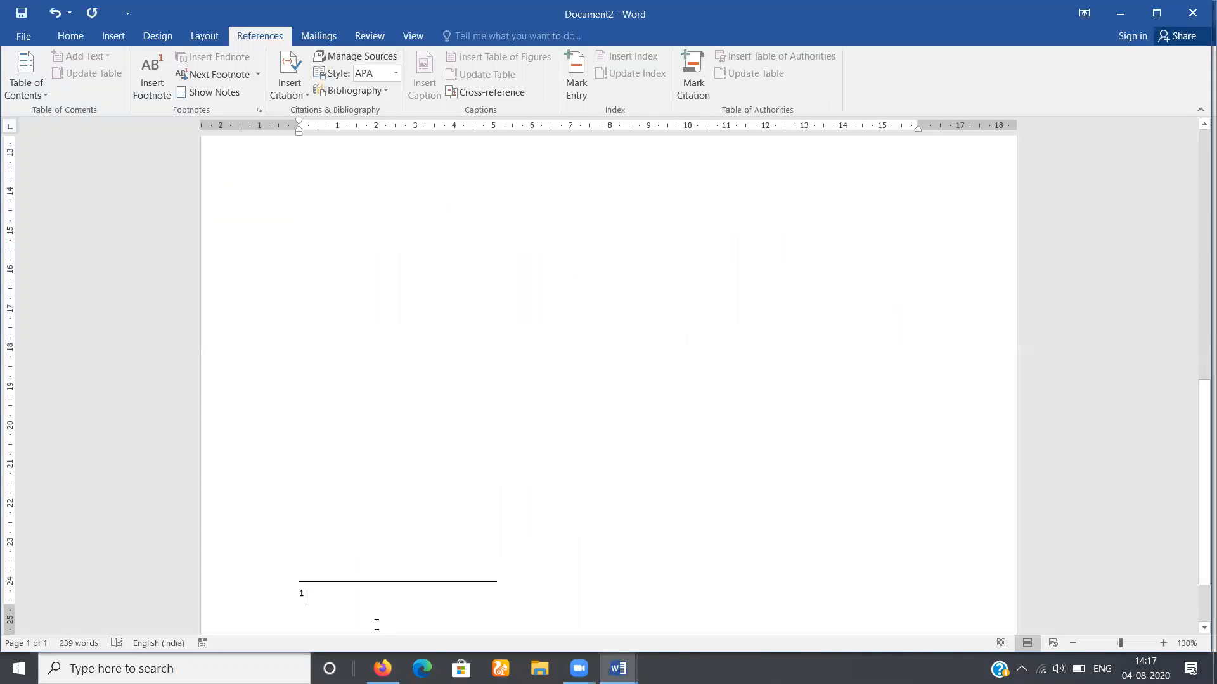
type("This is my footnote 1")
- Add a footnote to the word "professionally" in the second paragraph reading "This is my footnote 2"
left_click_drag(1196, 467, 1162, 231)
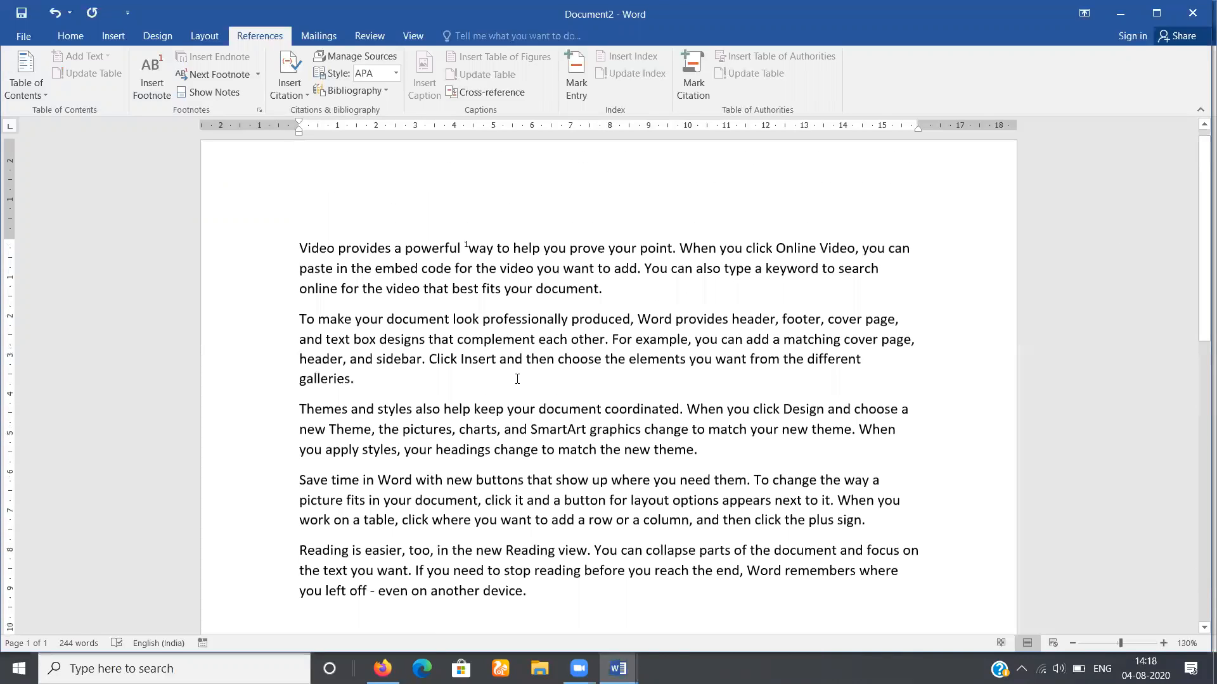
left_click(495, 318)
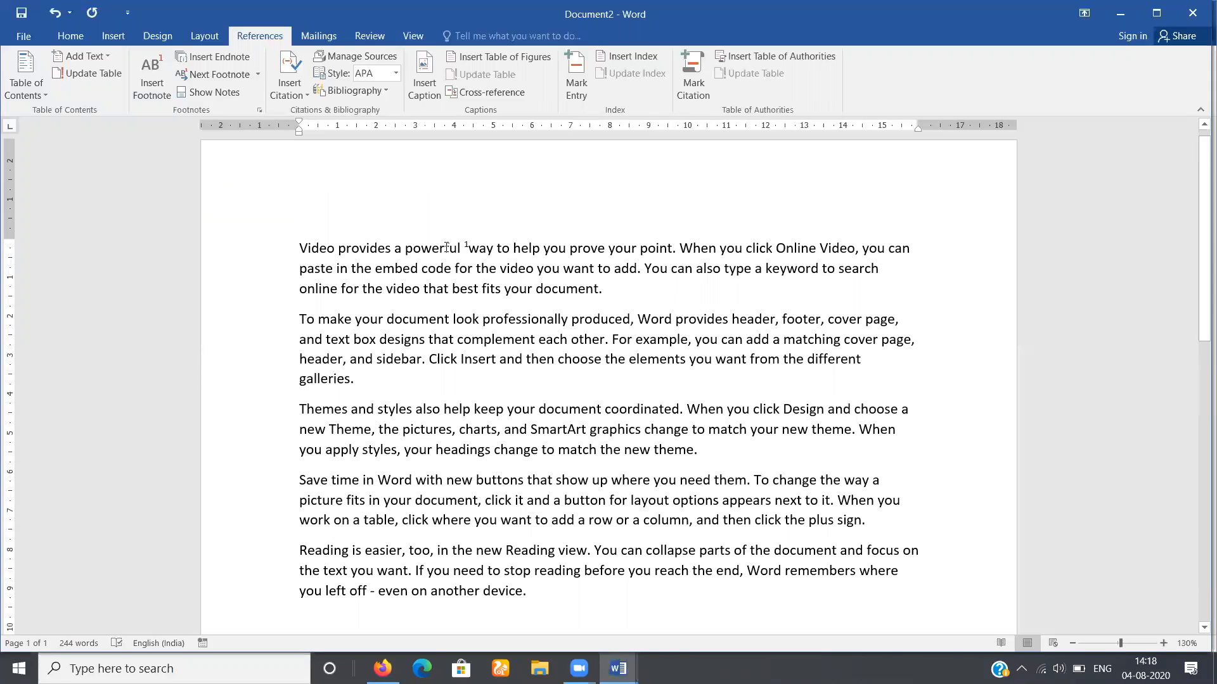
left_click_drag(568, 319, 483, 319)
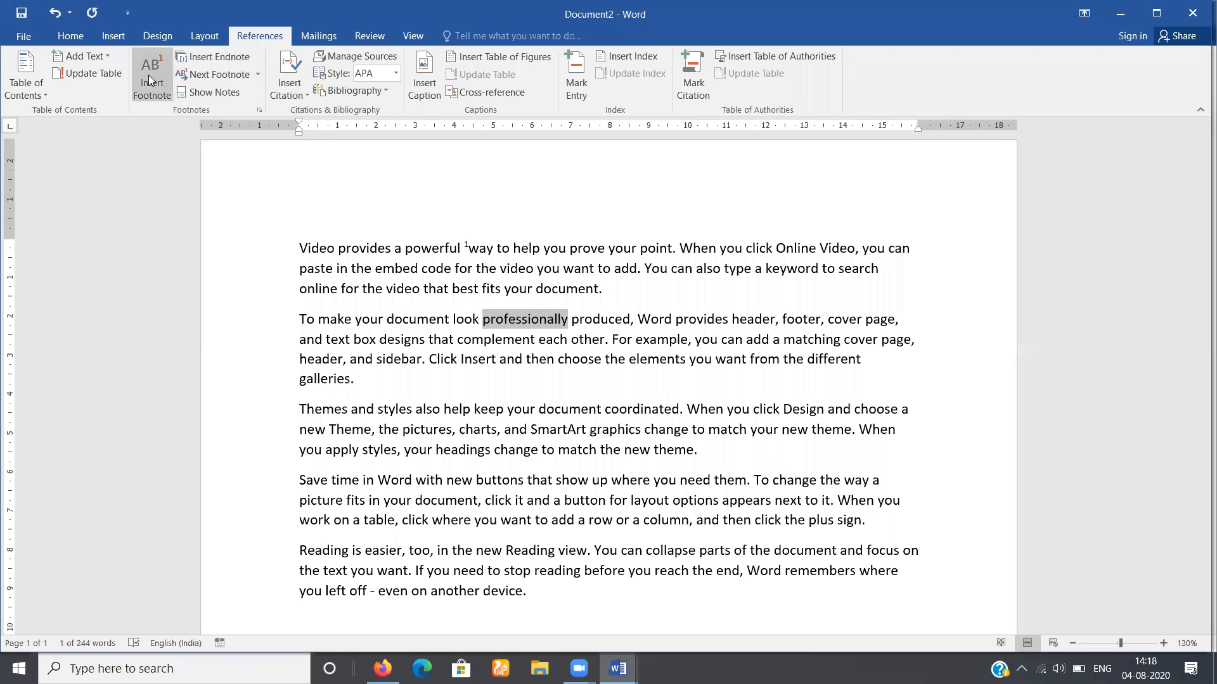
left_click(149, 78)
type("this")
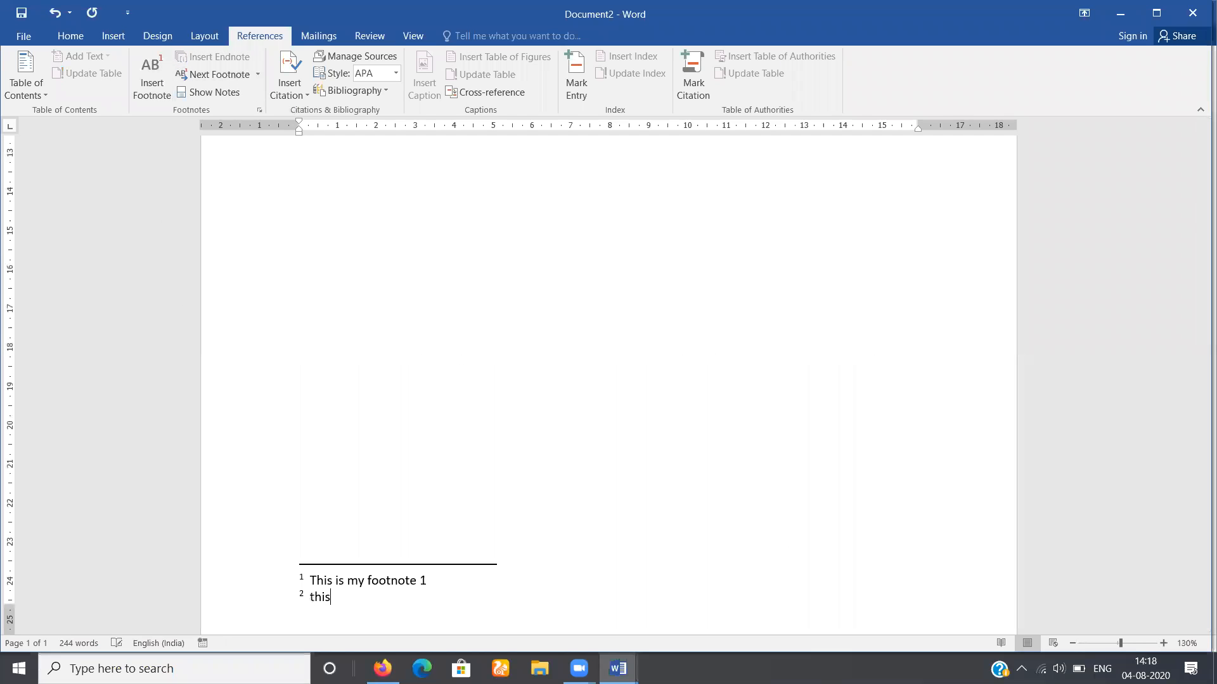
type(" is my footnote 2")
key("Return")
key("BackSpace")
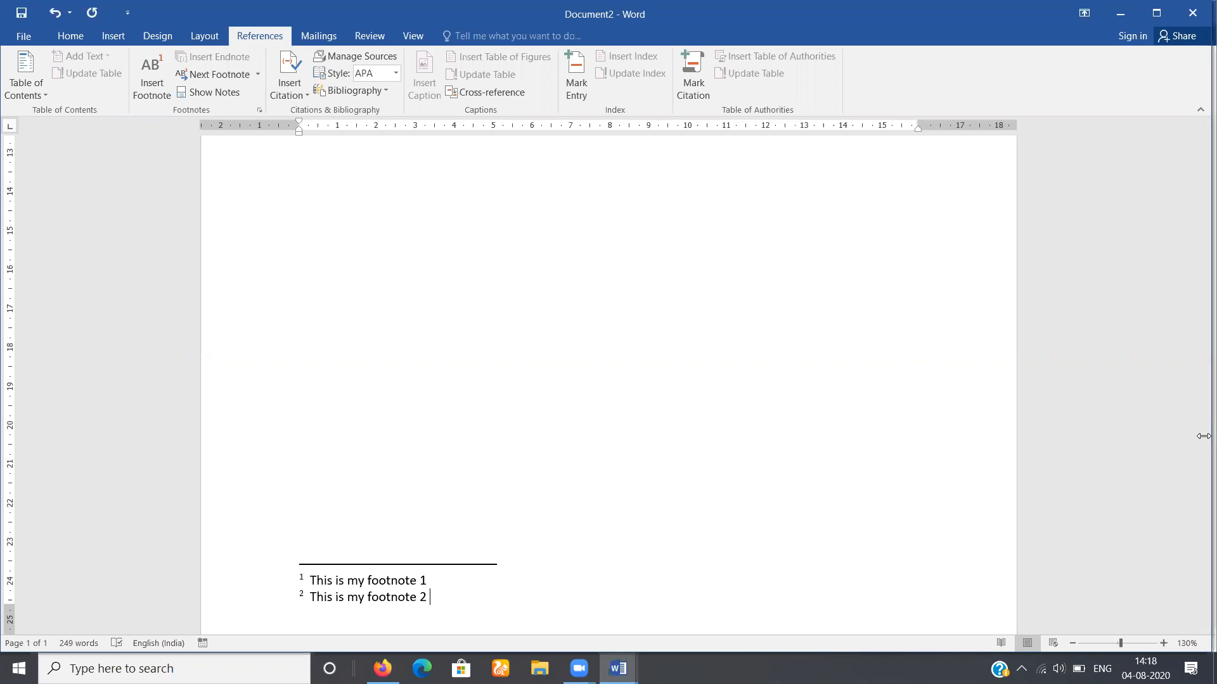
- Add a footnote after the word "SmartArt" in the third paragraph reading "This is my footnote 3"
left_click_drag(1200, 383, 1200, 134)
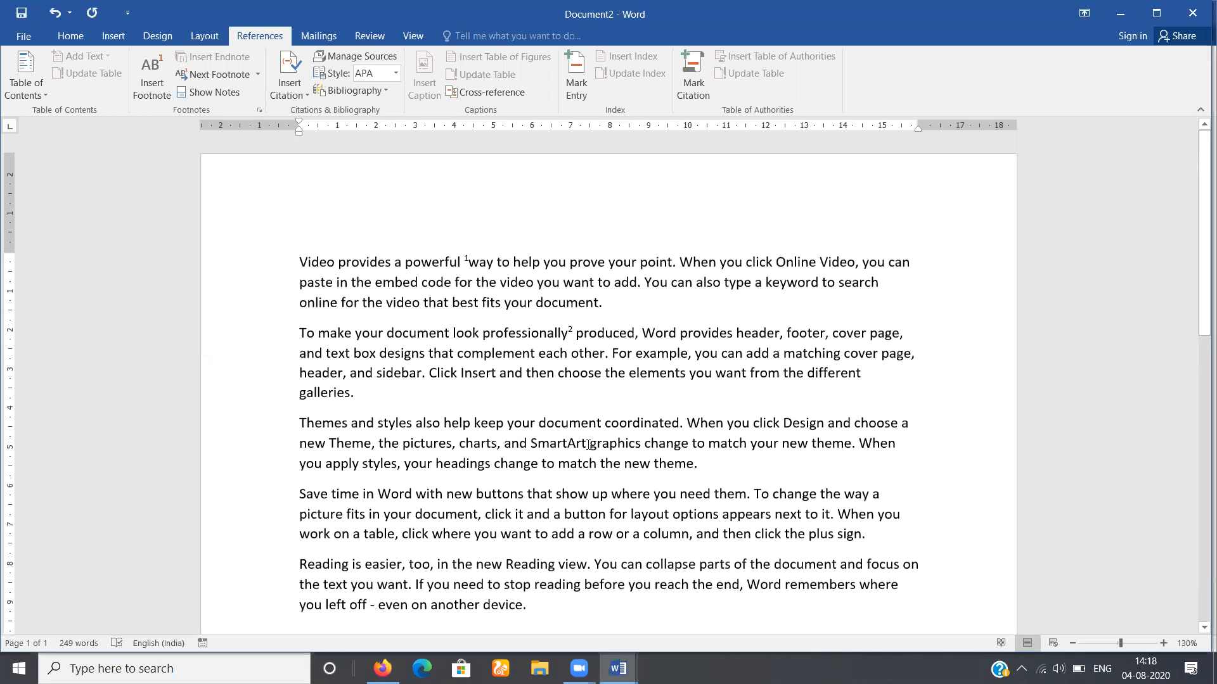
left_click_drag(586, 445, 561, 445)
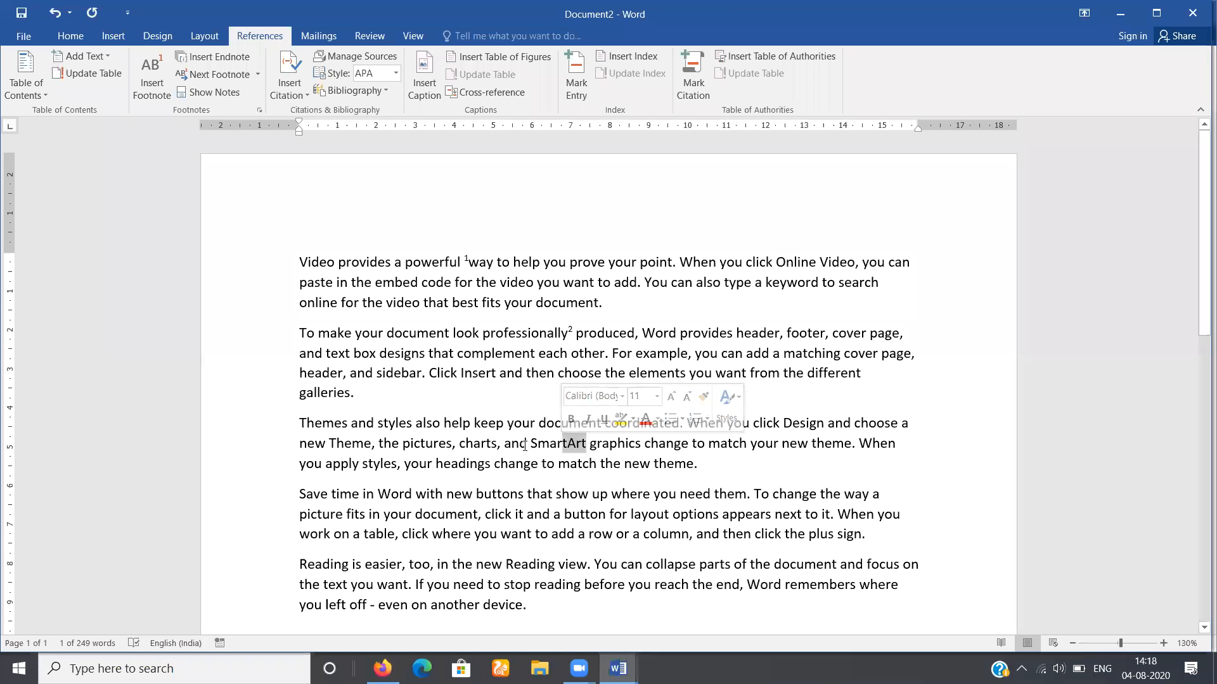
left_click_drag(586, 446, 546, 446)
left_click(582, 443)
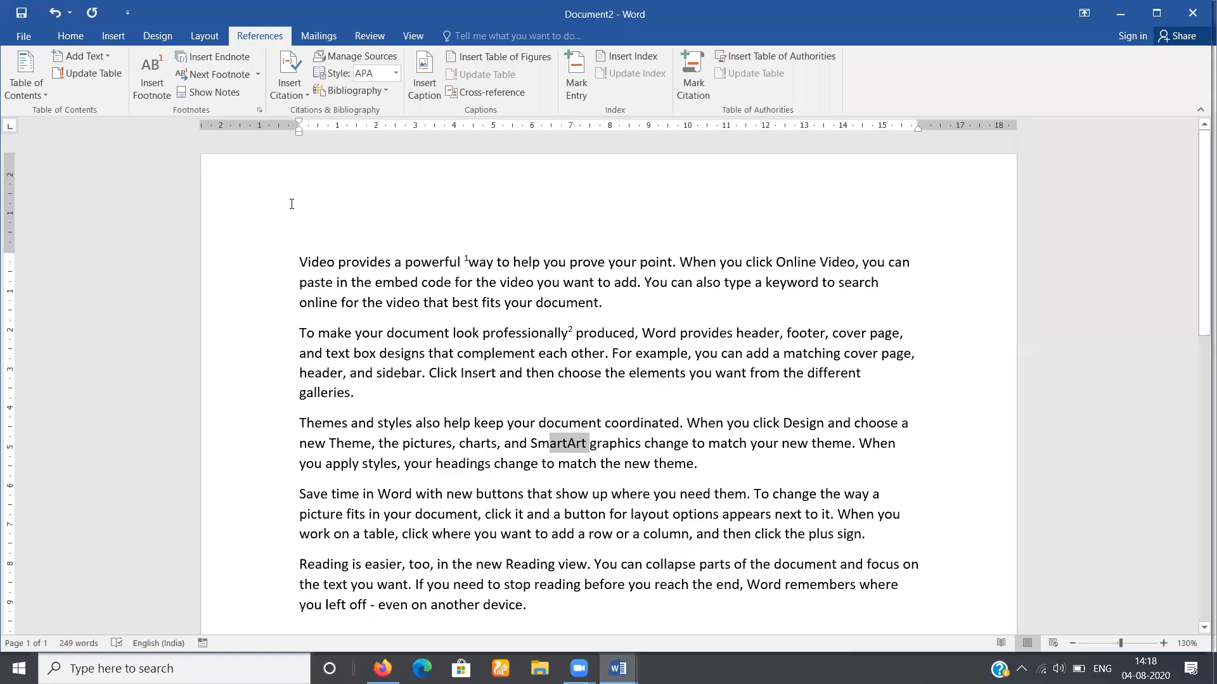
left_click(148, 81)
type("This is my footnote 3")
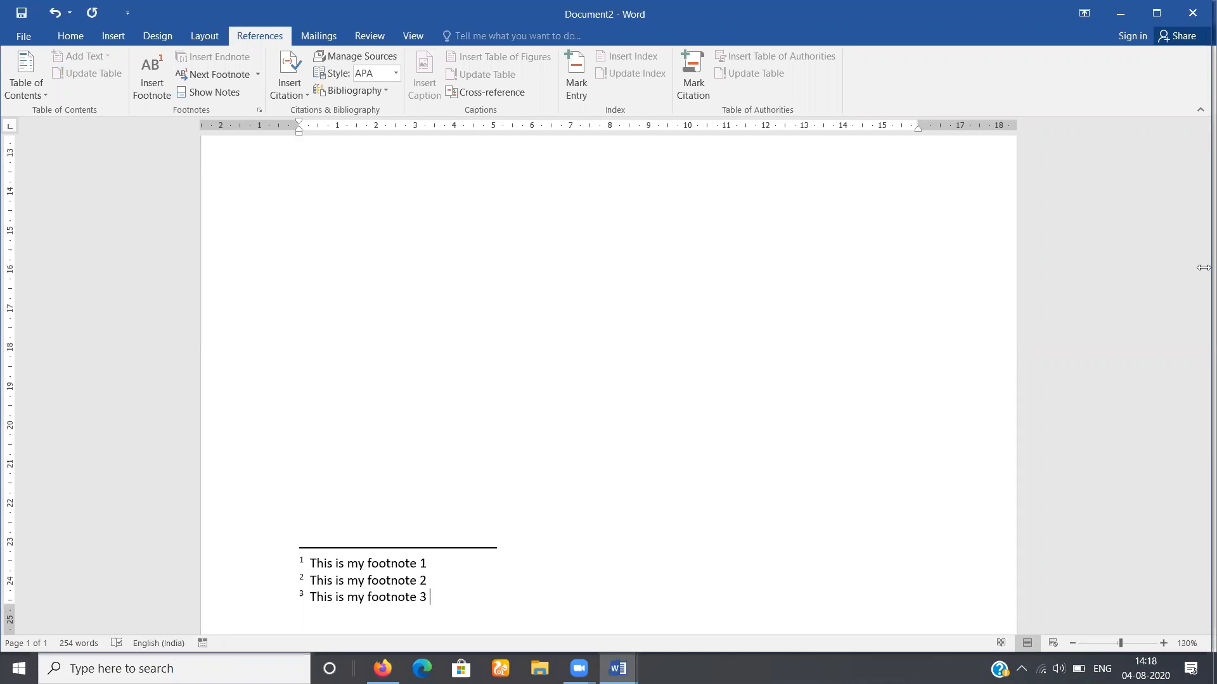
- Preview the first footnote from its reference mark in the text and compare the marks with the footnotes at the end of the page
scroll(1199, 532, "up", 10)
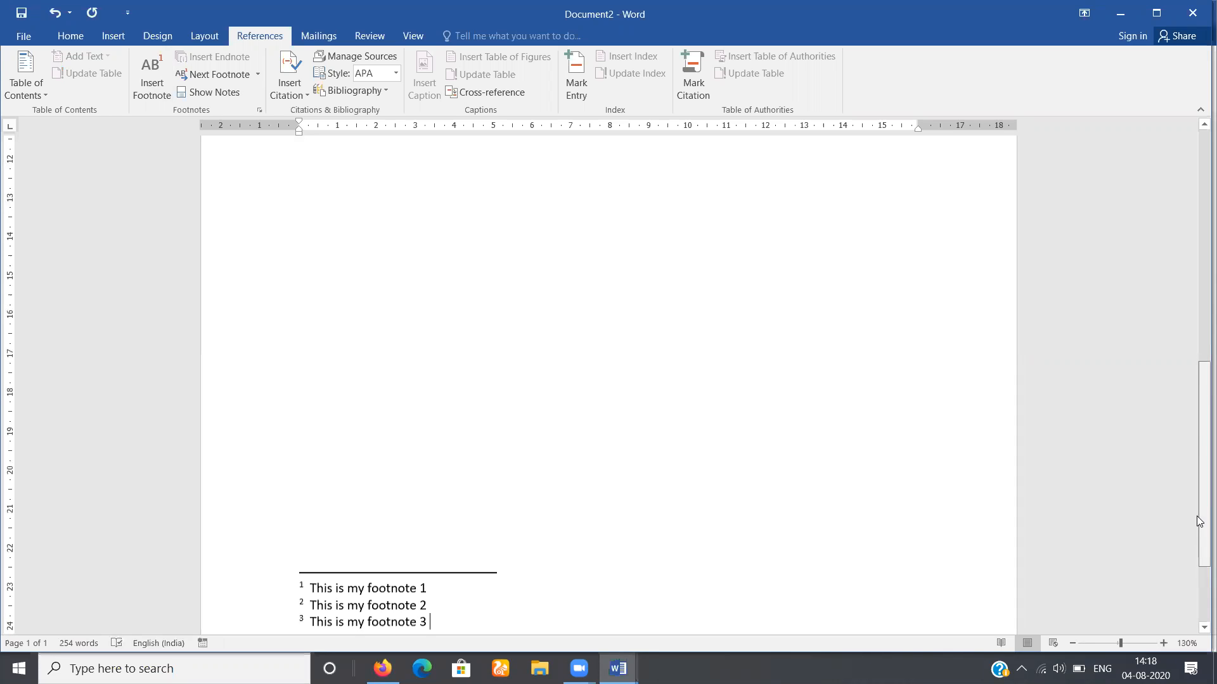
scroll(401, 174, "up", 1)
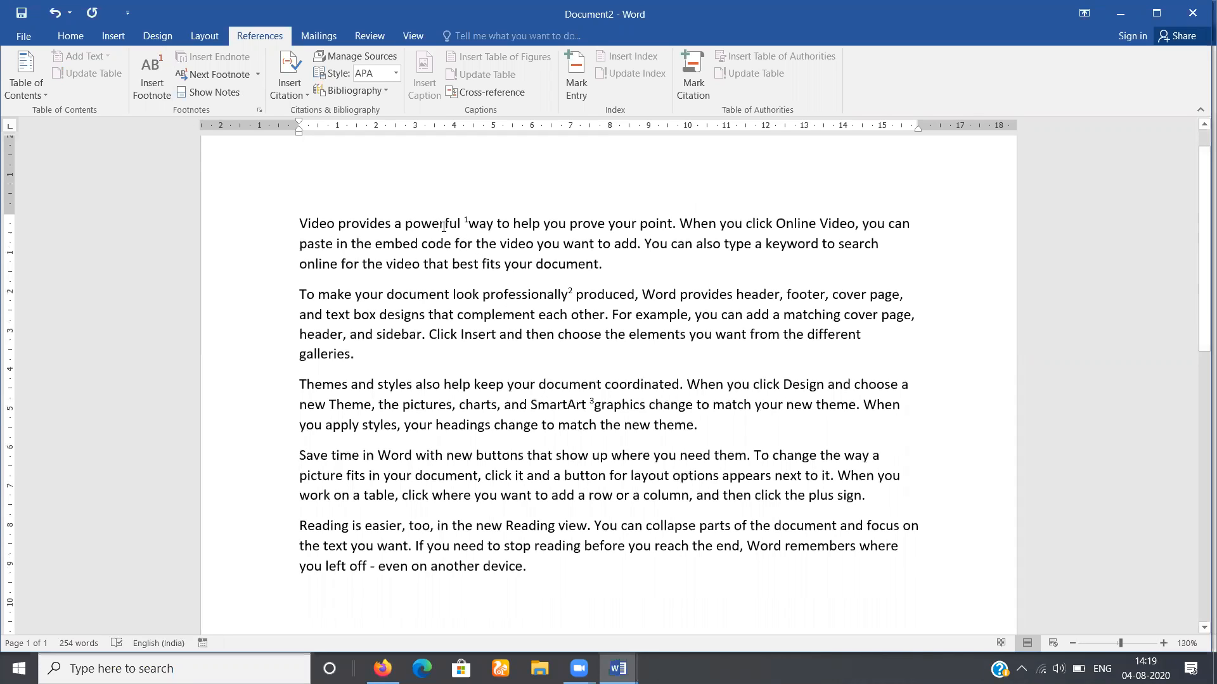
mouse_move(463, 220)
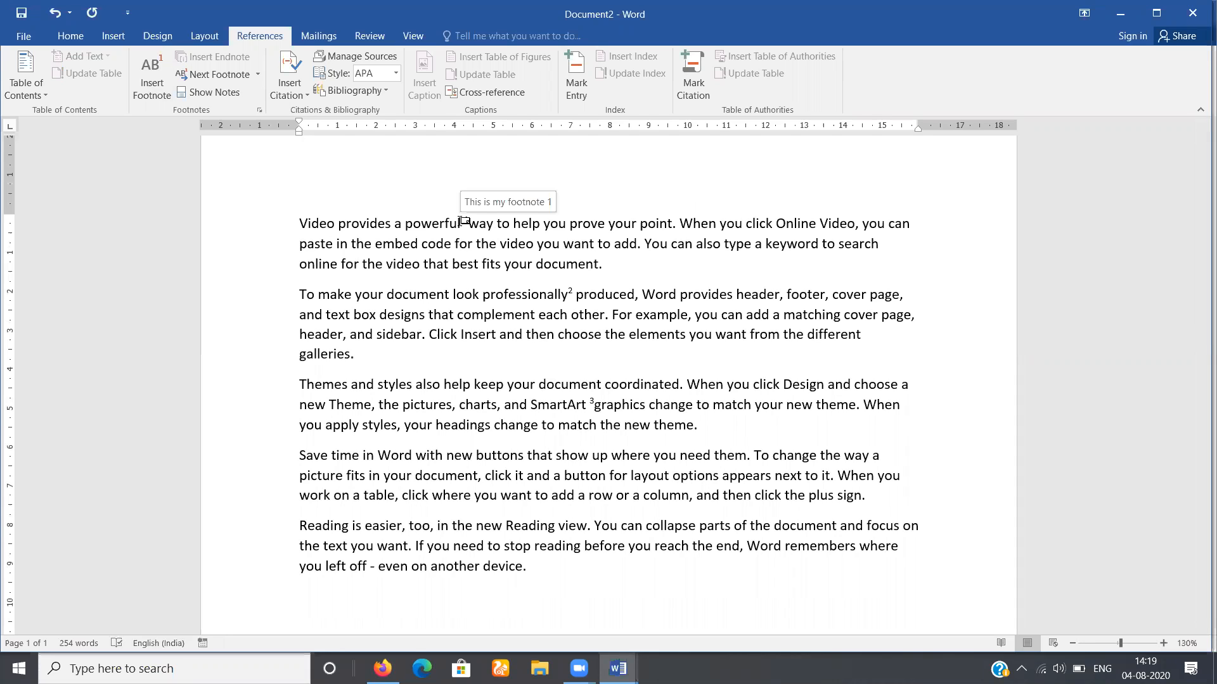
mouse_move(507, 299)
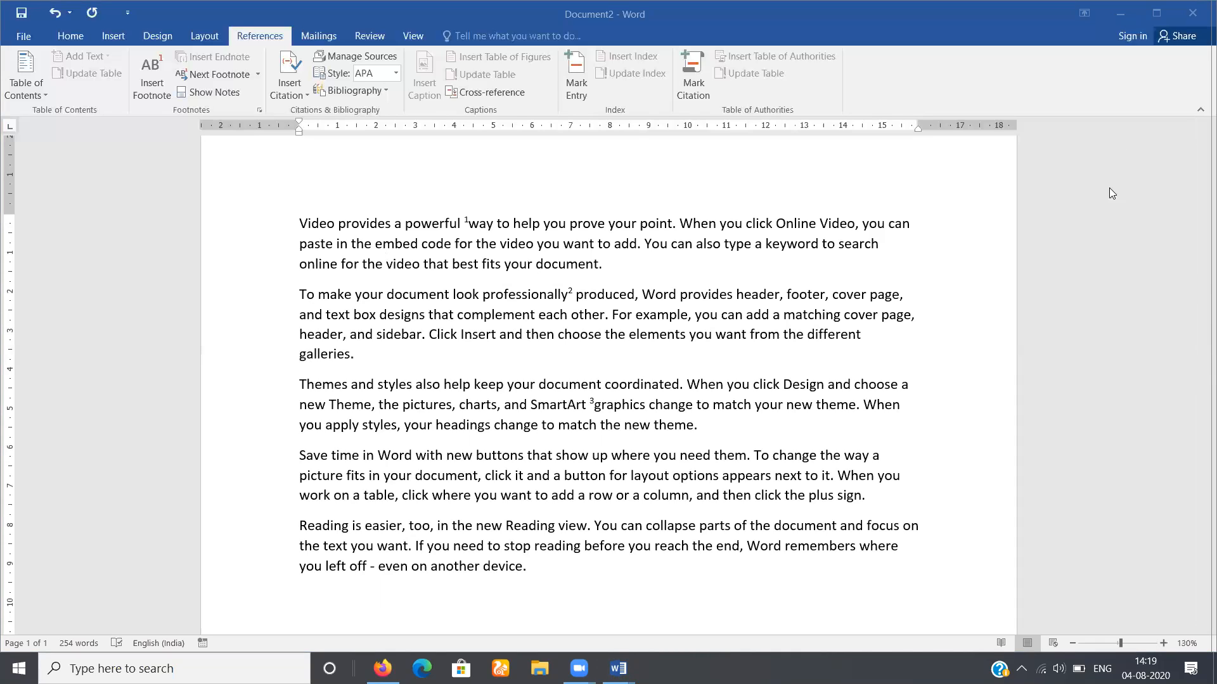
double_click(973, 263)
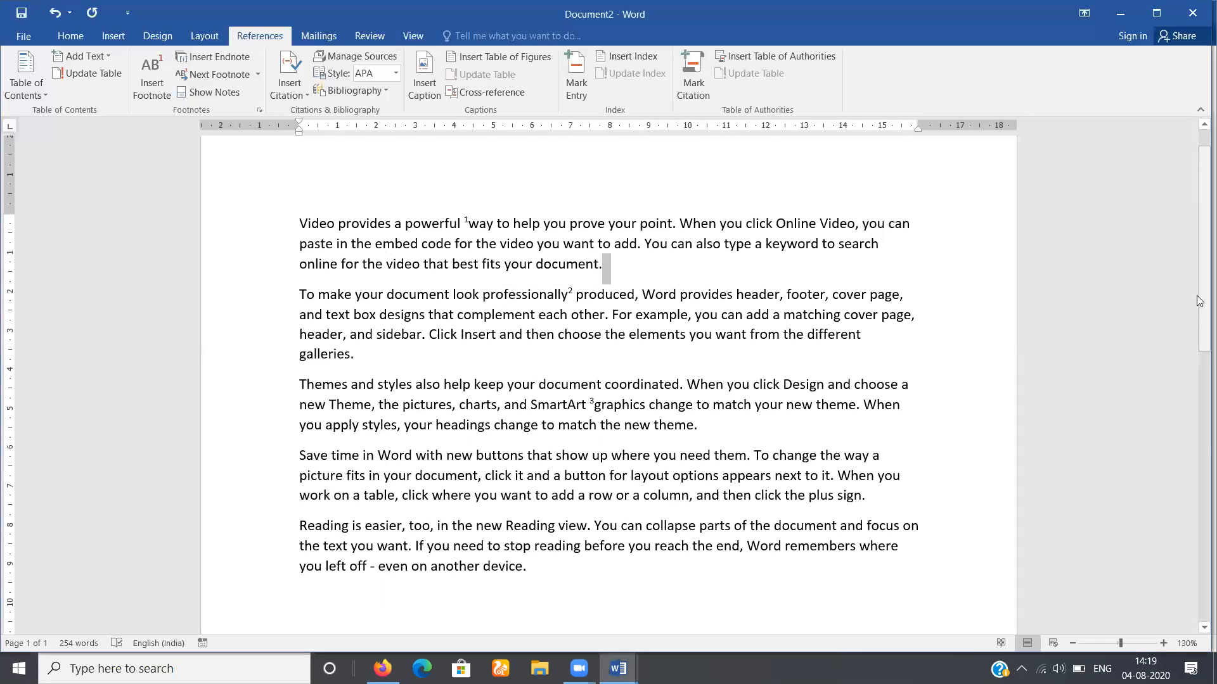
scroll(1203, 495, "down", 6)
left_click_drag(1203, 496, 1207, 495)
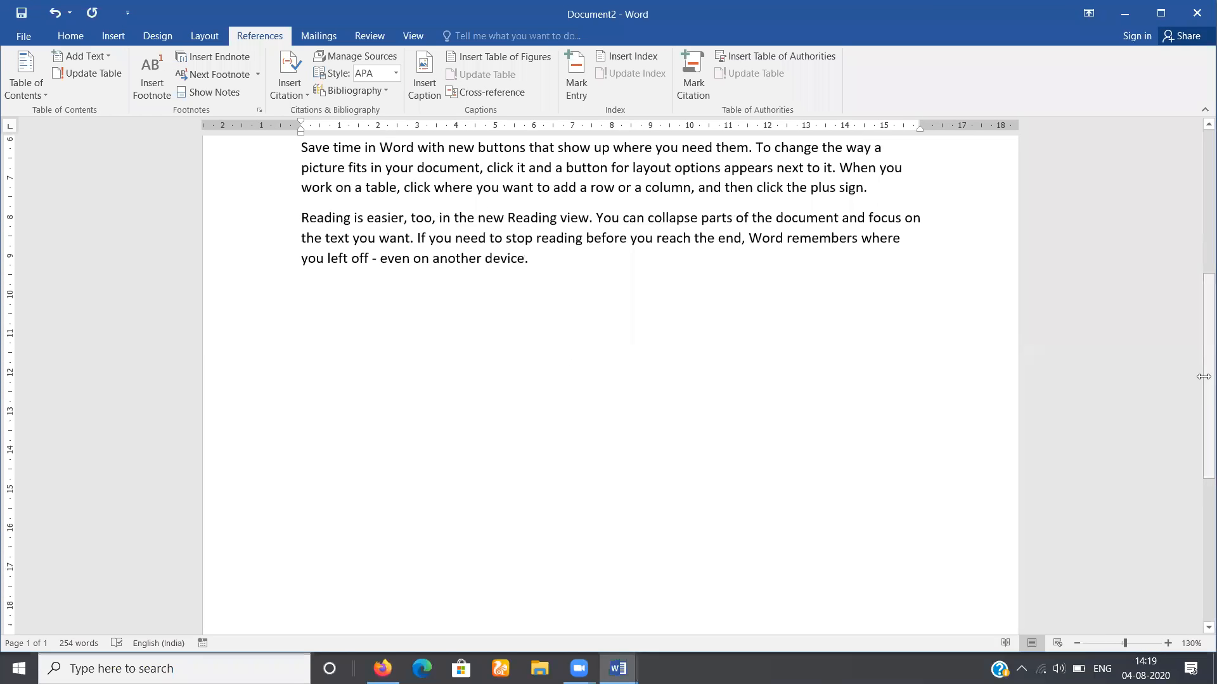
scroll(1198, 412, "down", 5)
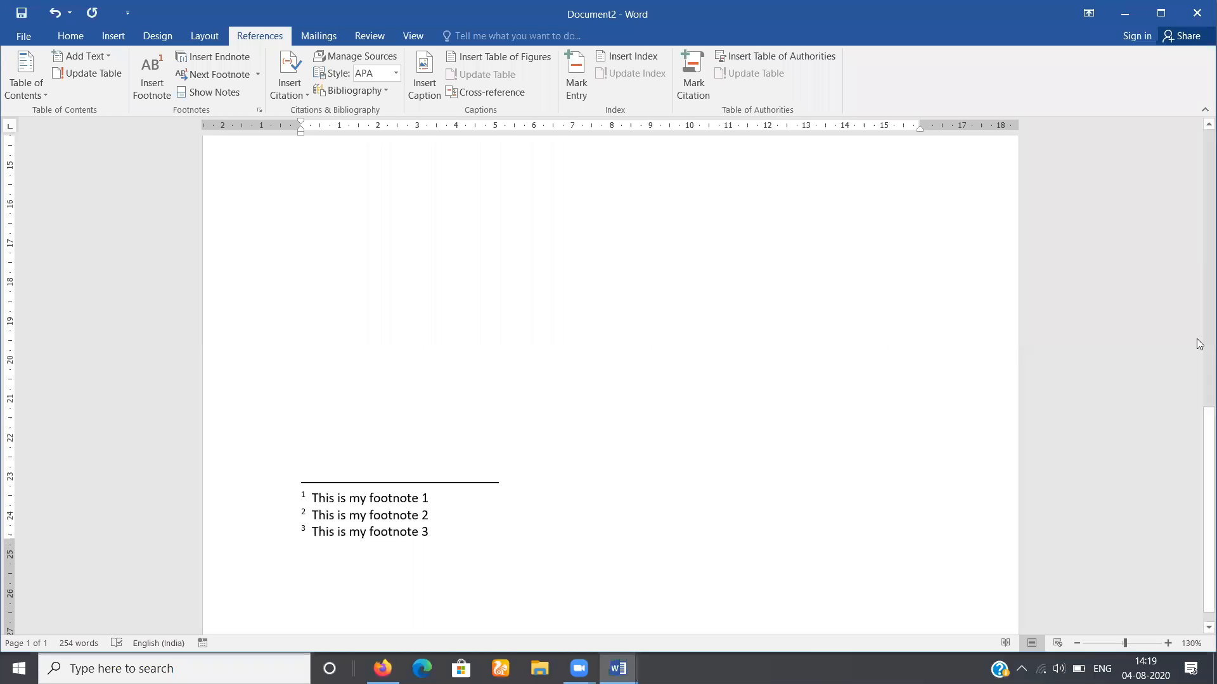
scroll(1199, 345, "up", 10)
scroll(1198, 185, "up", 1)
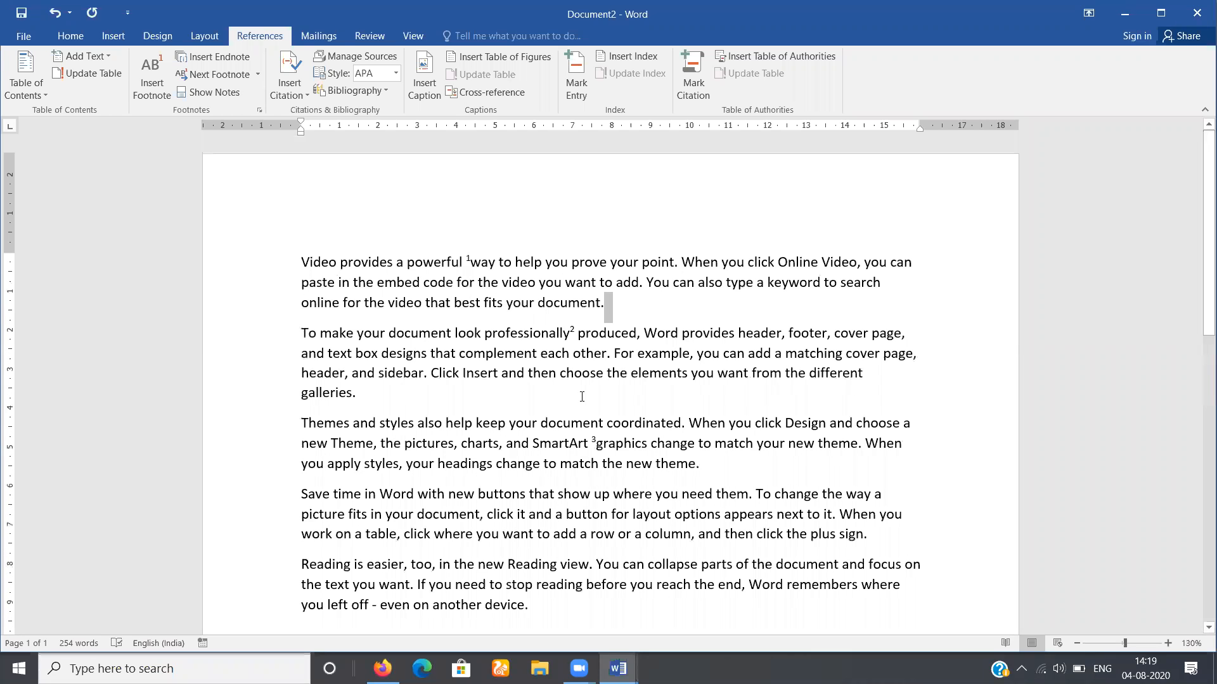
- Insert an endnote after the word "provides" in the first paragraph with the text "This is my endnote 1"
left_click_drag(393, 261, 339, 263)
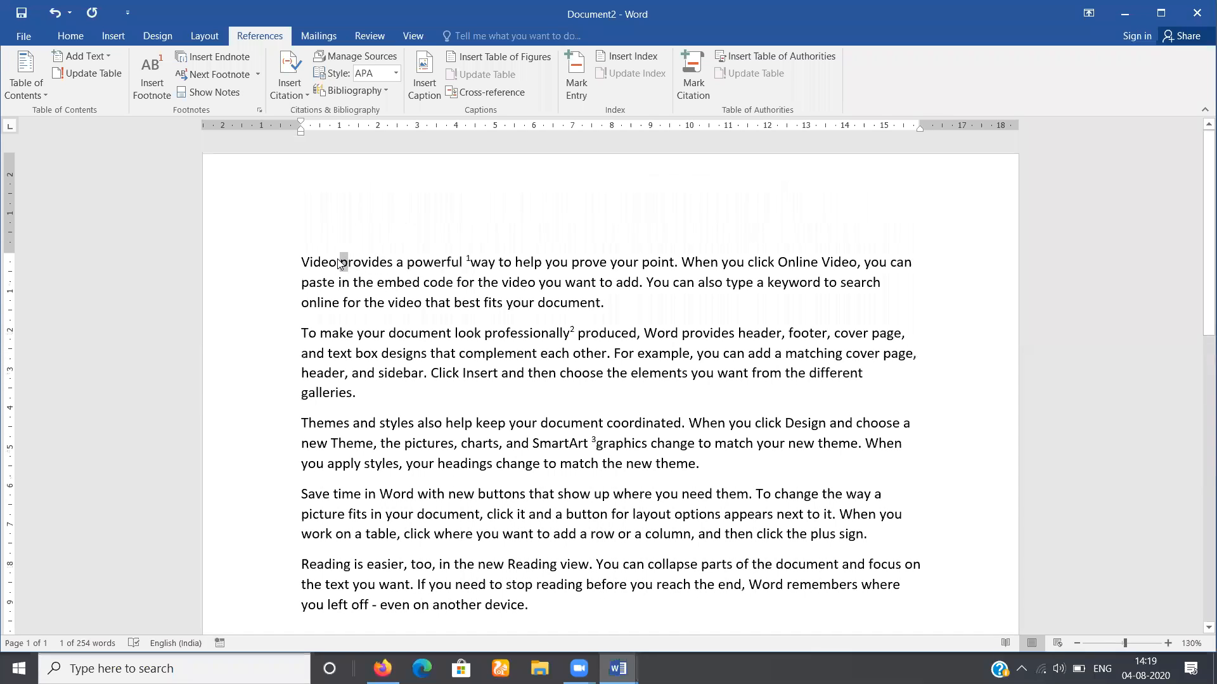
left_click(220, 61)
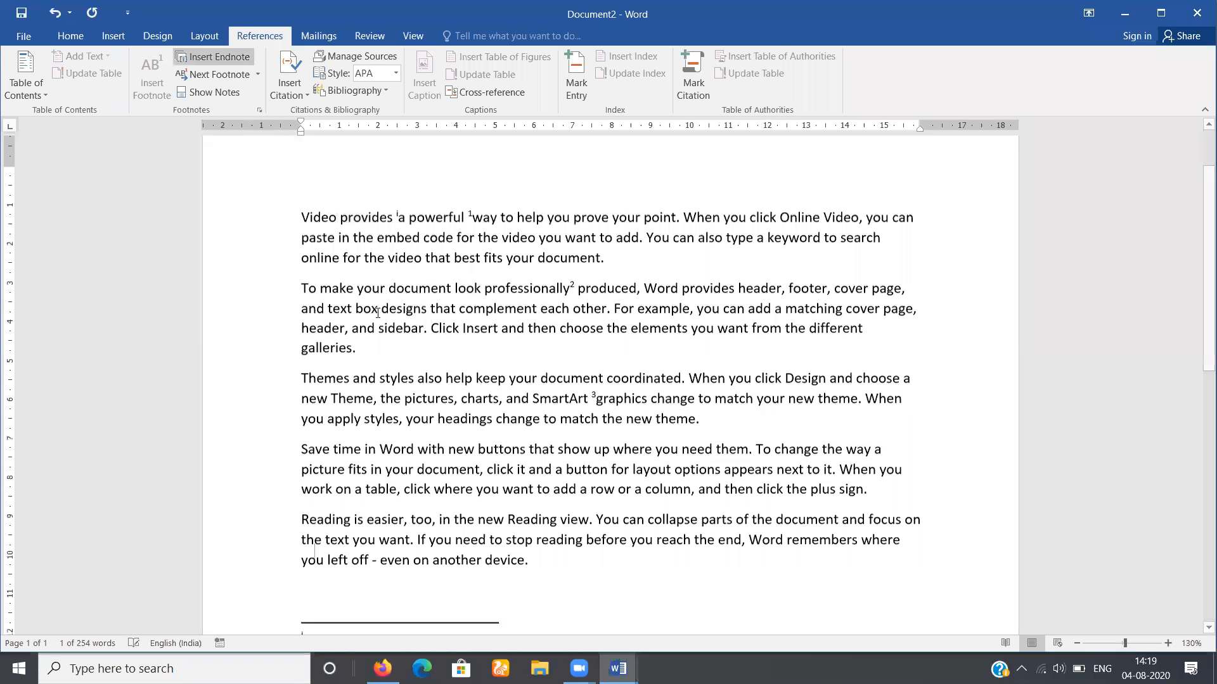
type("This is")
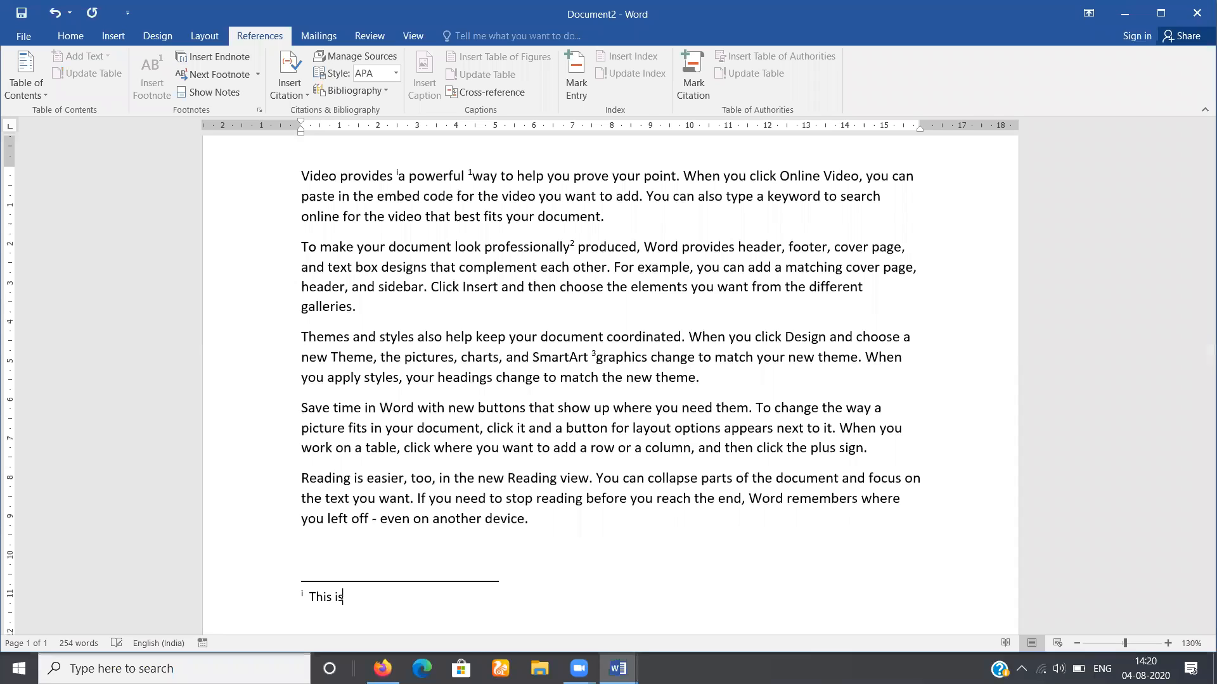
type(" my endnote 1")
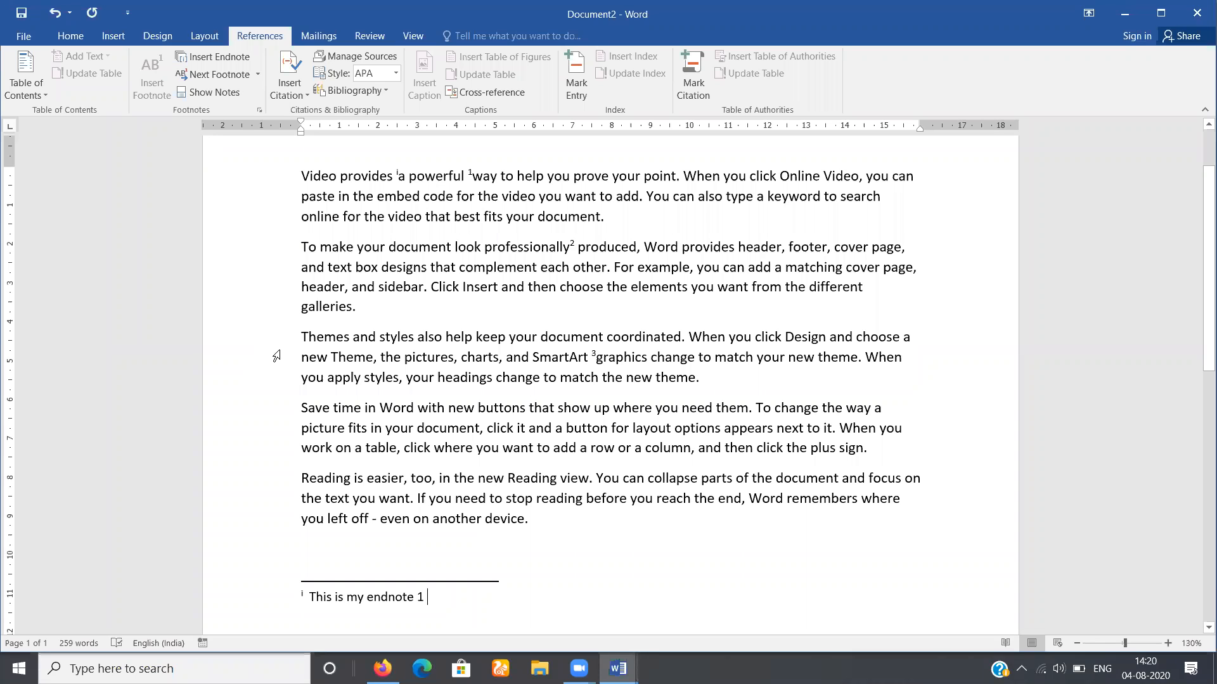
- Add an endnote to the word "Themes" in the third paragraph reading "This is my endnote 2"
left_click_drag(302, 327, 343, 324)
left_click(336, 336)
left_click_drag(349, 337, 301, 337)
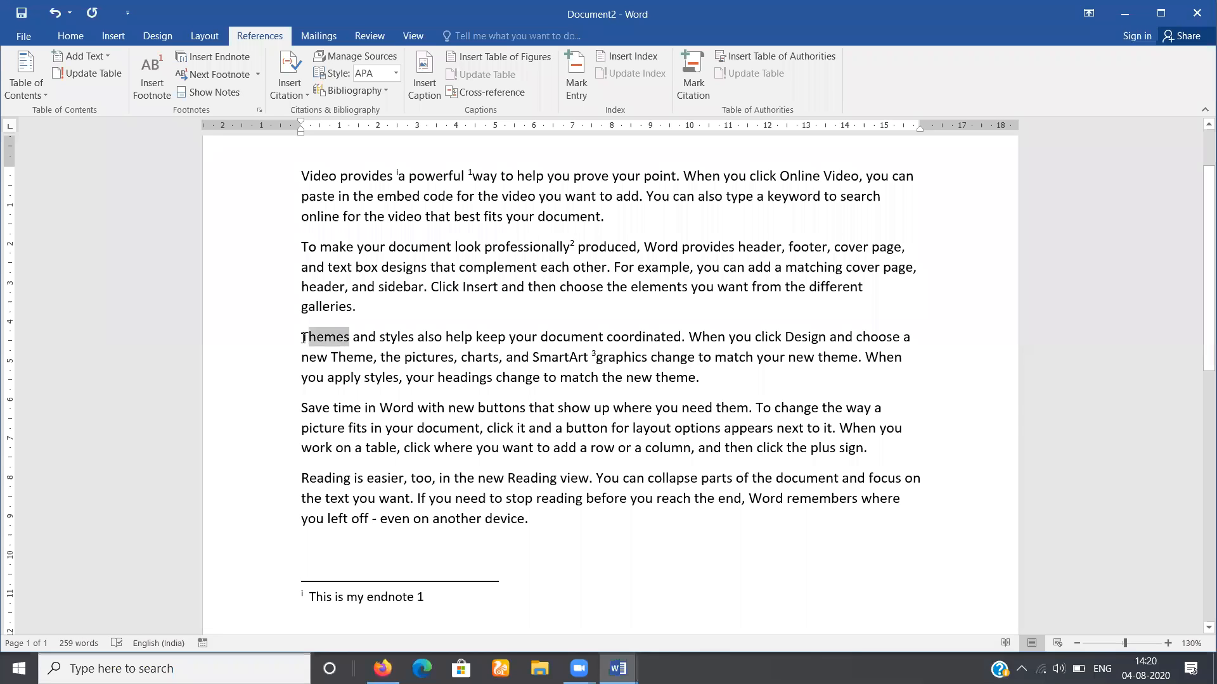
left_click(219, 59)
type("This ismy")
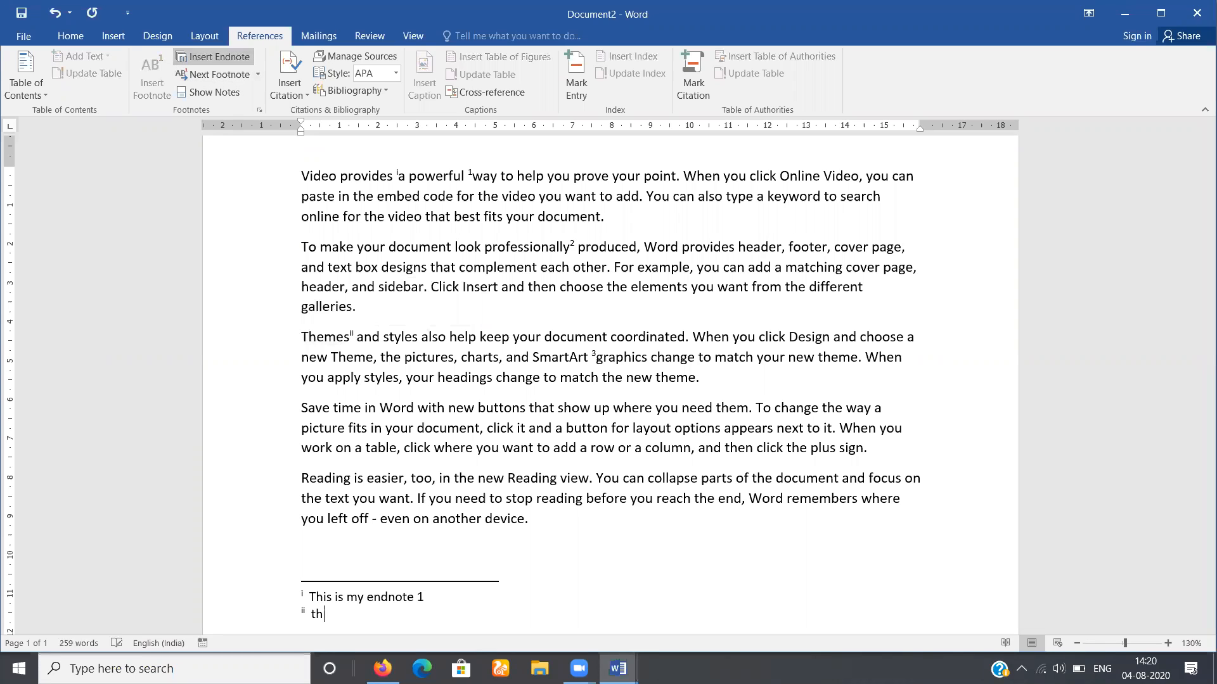
key("BackSpace")
key("BackSpace")
type("my endnote 2")
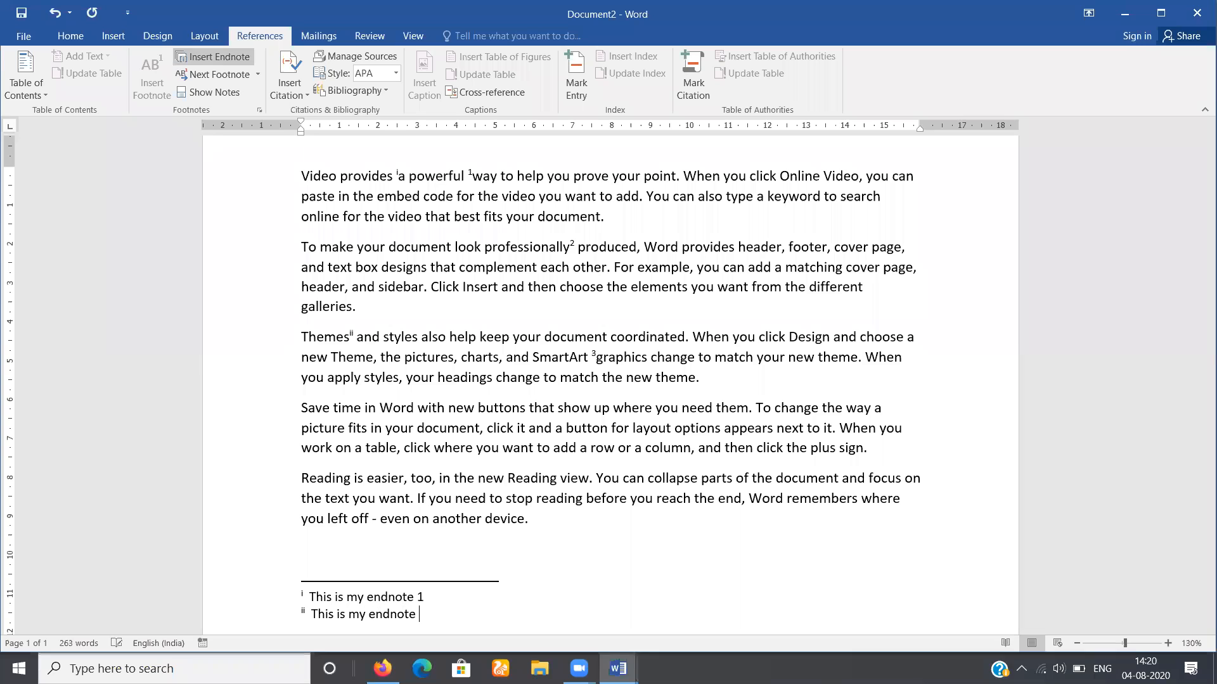